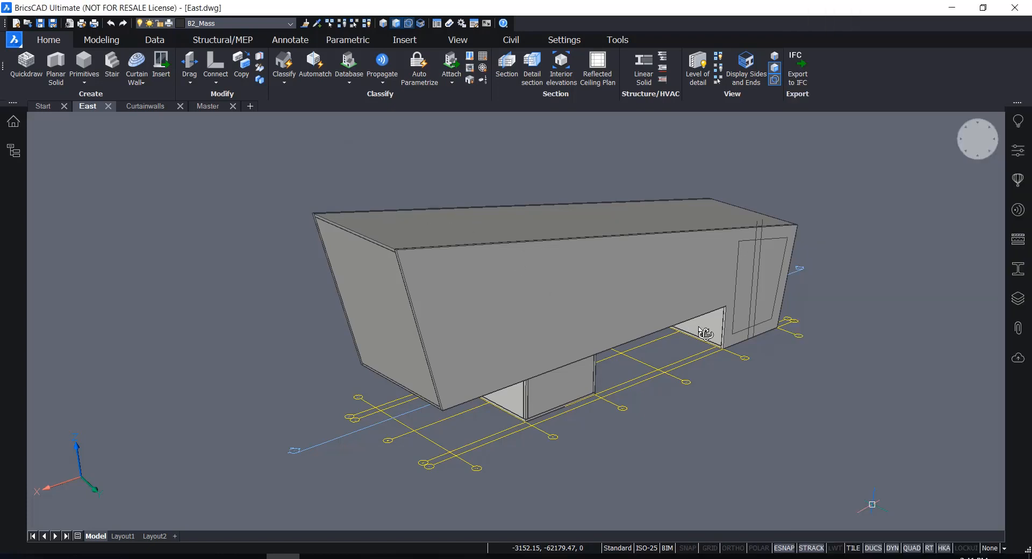
# Step: Examine the rectangular outline and the two upright lines on the building's side wall
pyautogui.keyDown('shift'); pyautogui.moveTo(705, 333); pyautogui.dragTo(352, 325, button='middle'); pyautogui.keyUp('shift')
pyautogui.scroll(5, 712, 273)
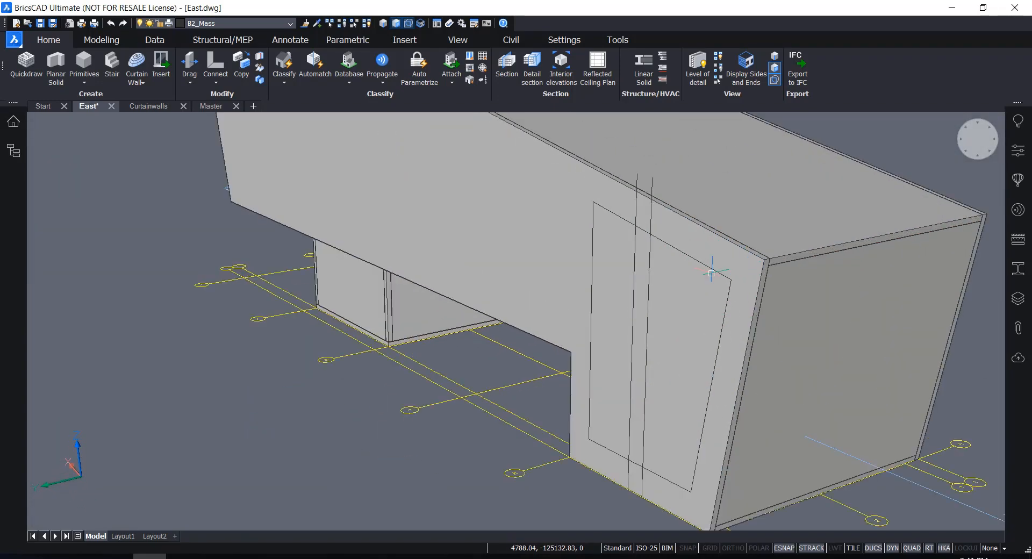
pyautogui.click(710, 273)
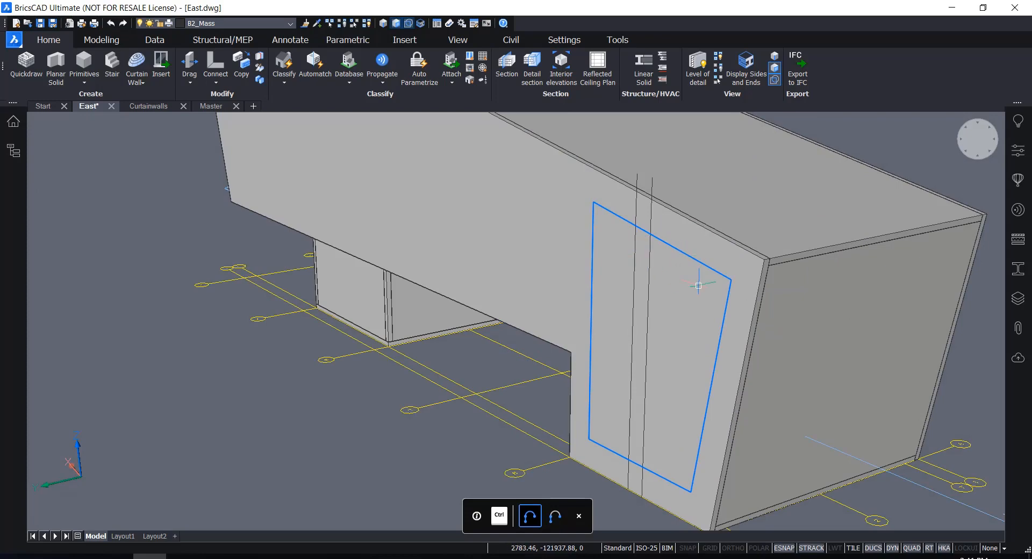
pyautogui.scroll(-4, 555, 266)
pyautogui.scroll(4, 710, 302)
pyautogui.keyDown('shift'); pyautogui.moveTo(704, 311); pyautogui.dragTo(732, 297, button='middle'); pyautogui.keyUp('shift')
pyautogui.scroll(-3, 511, 286)
pyautogui.scroll(2, 764, 264)
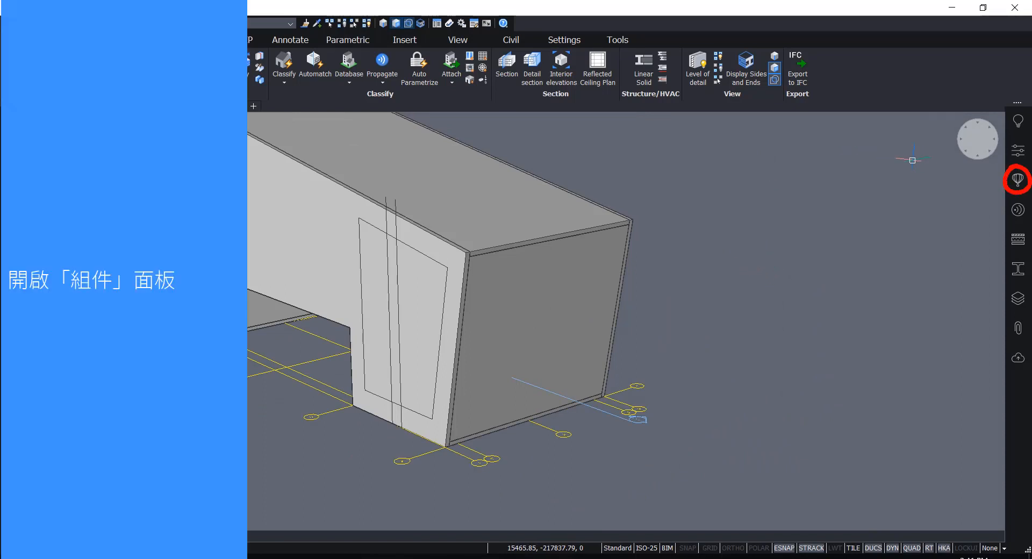
# Step: Open the Components panel and check the list of available panels
pyautogui.click(1017, 181)
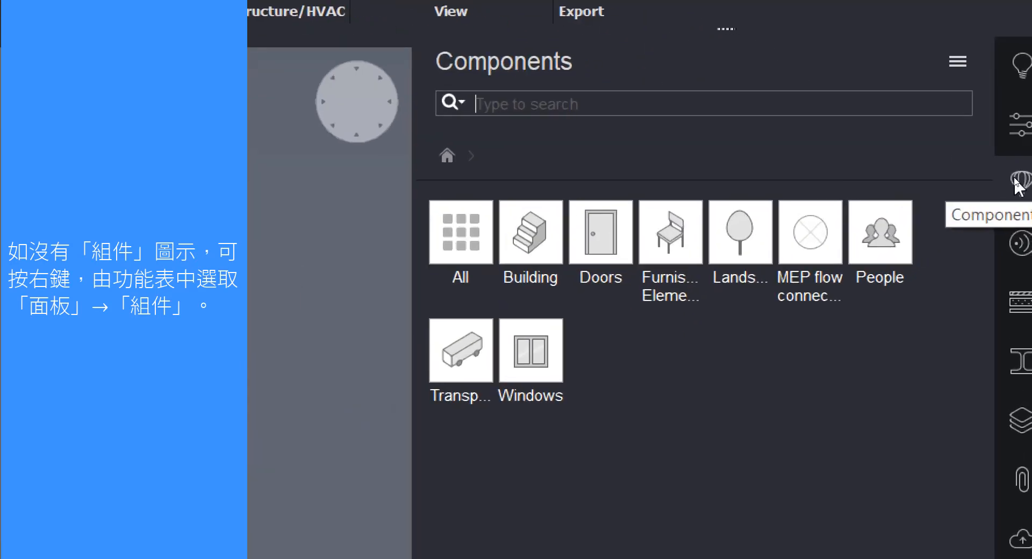
pyautogui.rightClick(1018, 186)
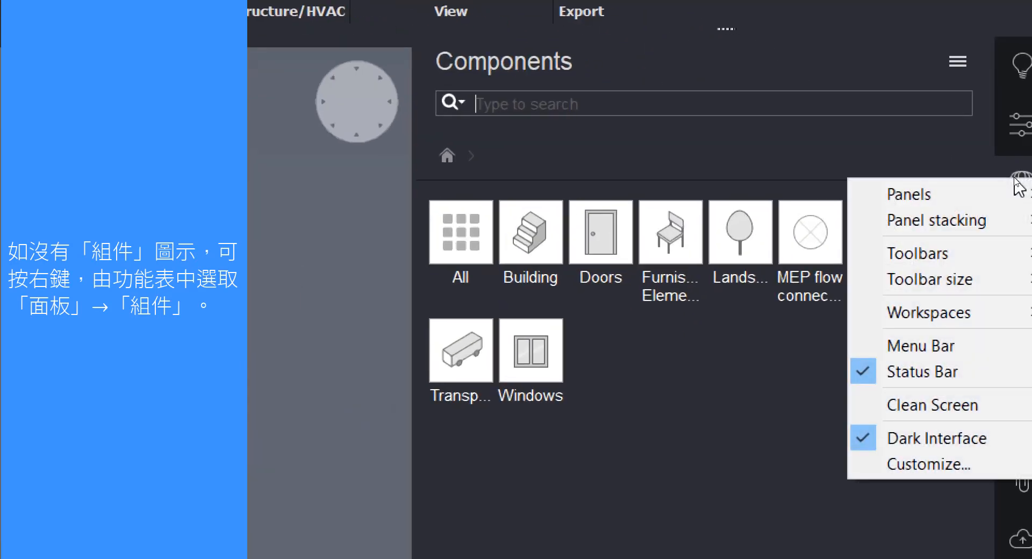
pyautogui.moveTo(877, 195)
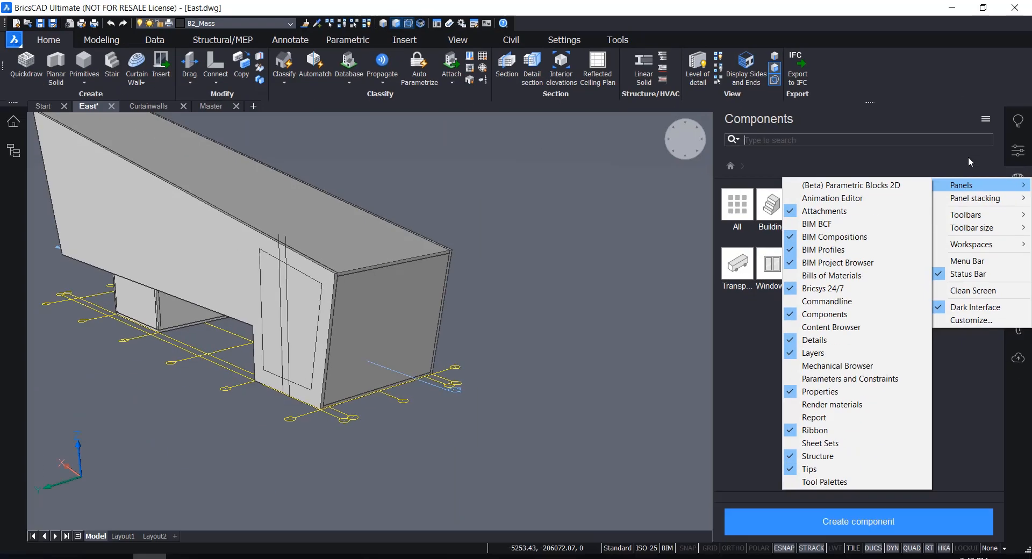
pyautogui.click(943, 117)
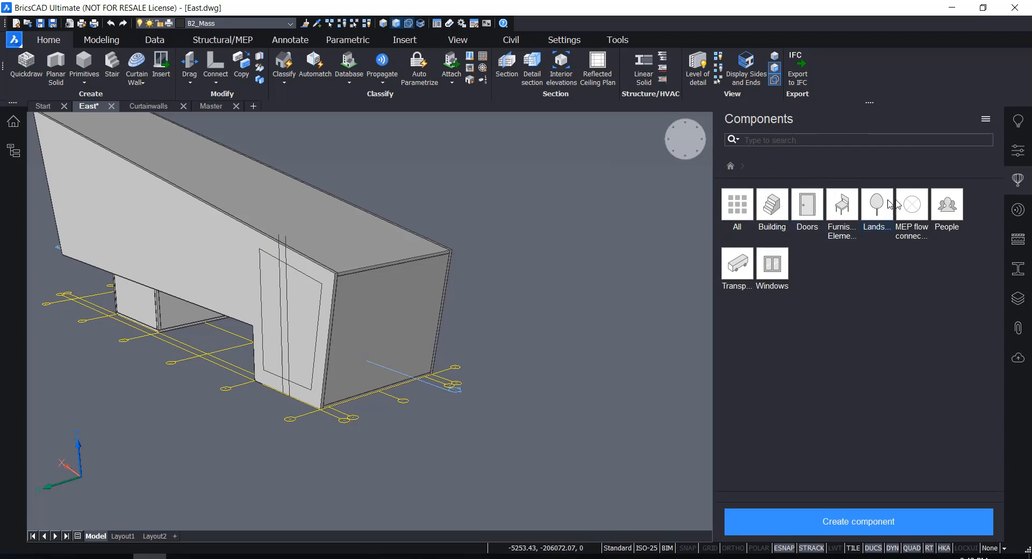
# Step: Show the Bricsys Design Library among the component categories and hide it again
pyautogui.click(987, 120)
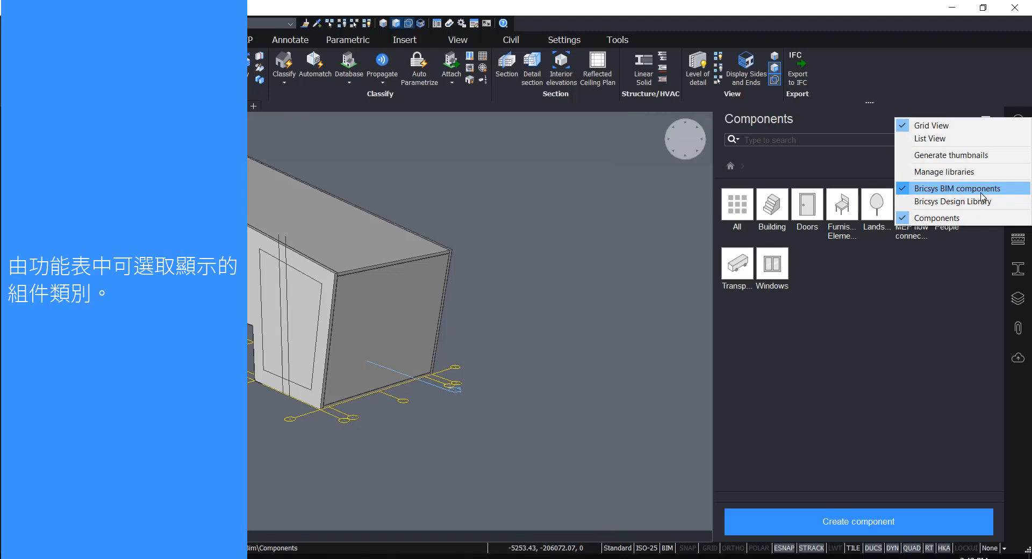
pyautogui.click(917, 203)
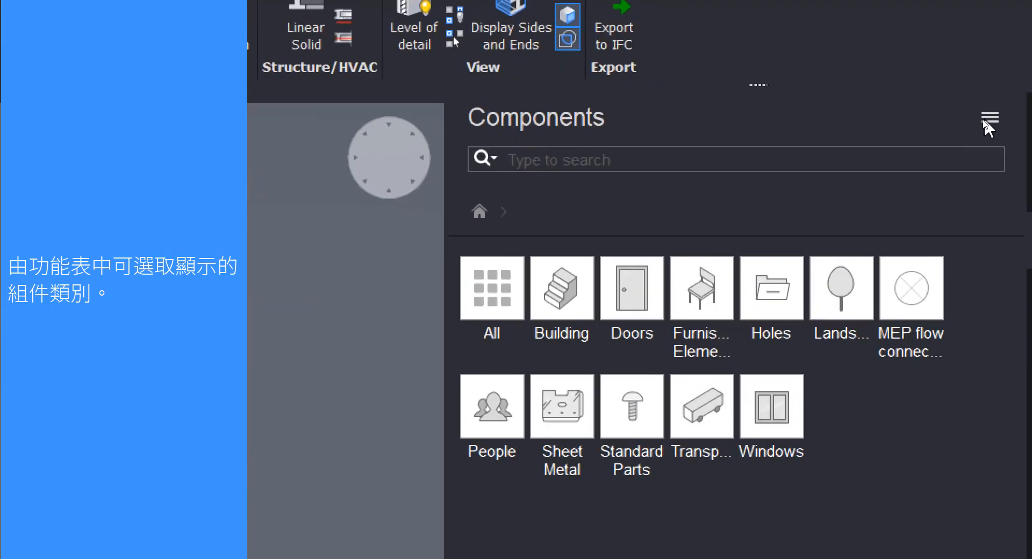
pyautogui.click(988, 118)
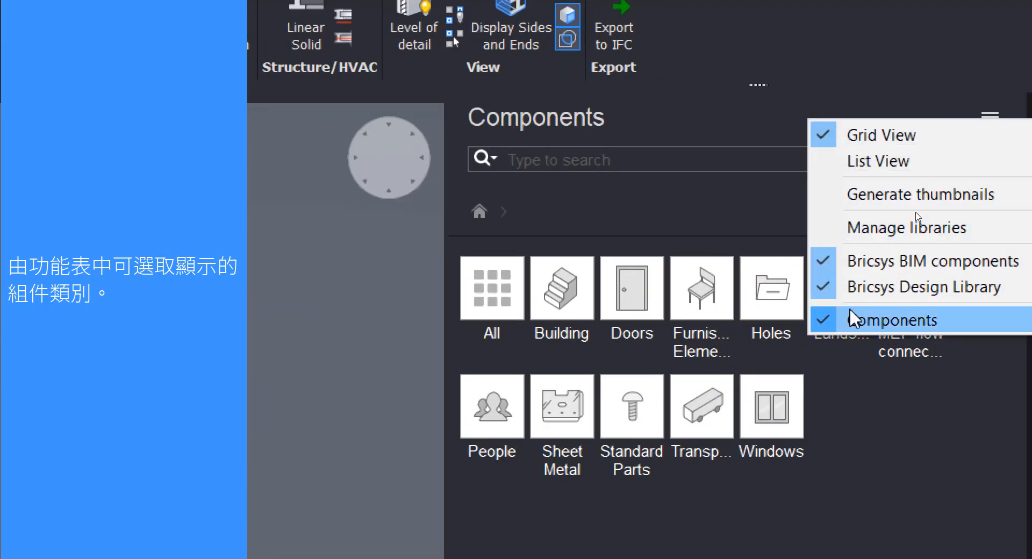
pyautogui.click(882, 290)
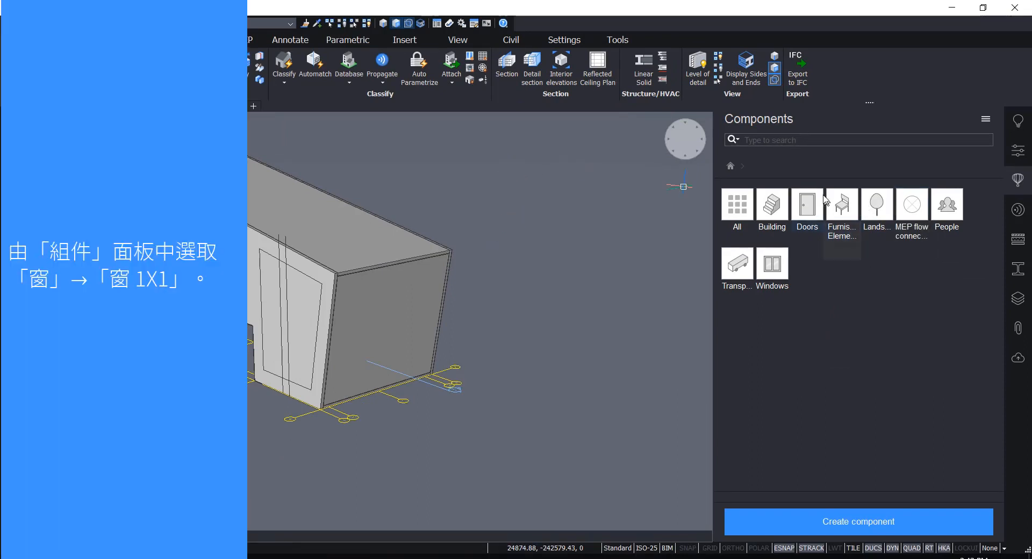
# Step: Start inserting a Window 1x1 component from the Windows category into the model
pyautogui.click(781, 265)
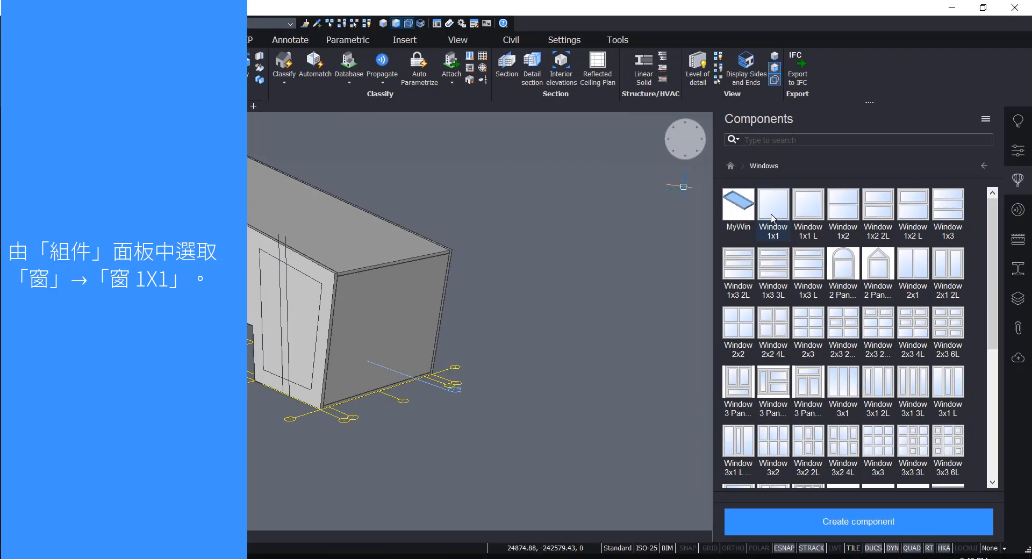
pyautogui.moveTo(772, 214); pyautogui.dragTo(693, 263)
pyautogui.moveTo(566, 332); pyautogui.dragTo(570, 334)
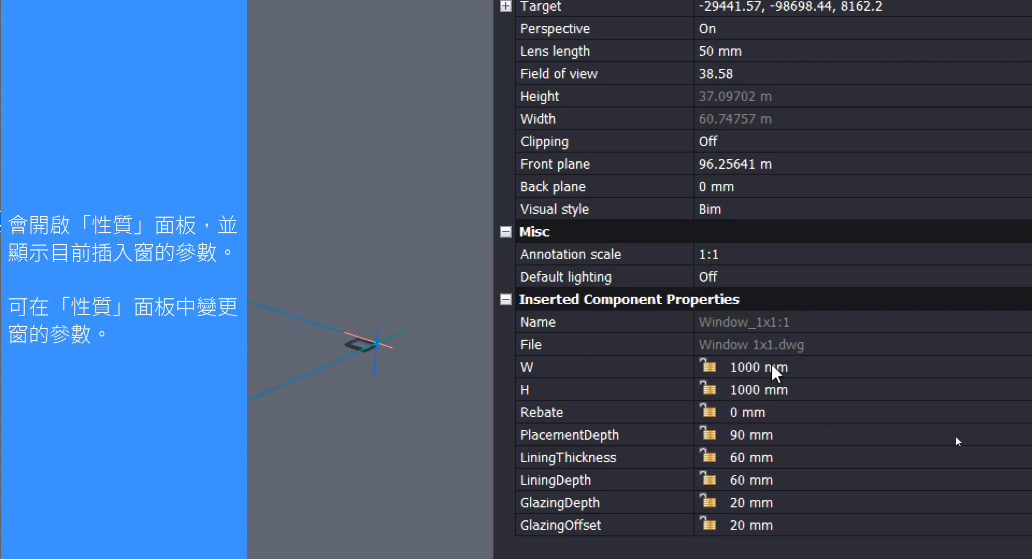
# Step: Set the inserted window's width W and height H to 10000 mm each
pyautogui.click(732, 367)
pyautogui.click(725, 367)
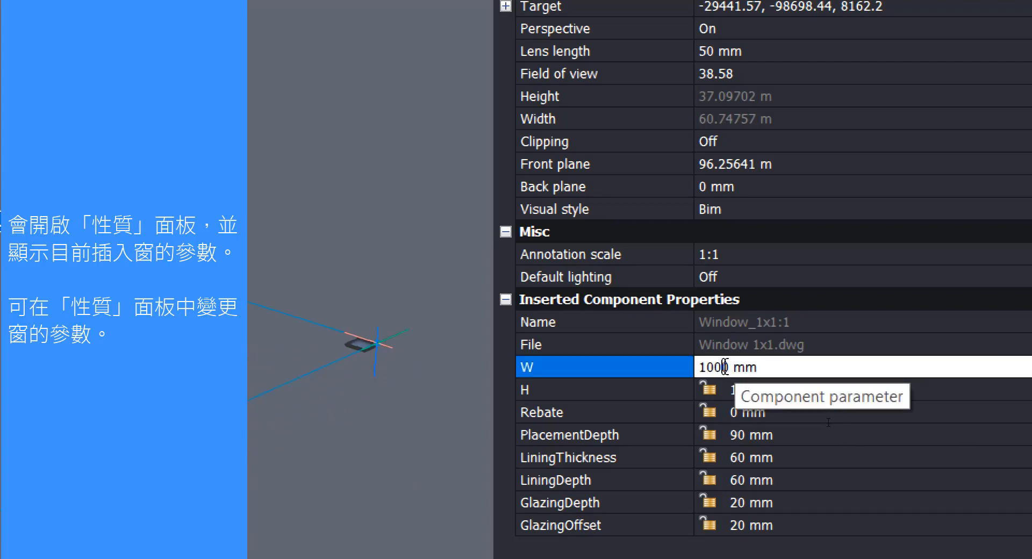
pyautogui.write('0')
pyautogui.press('Tab')
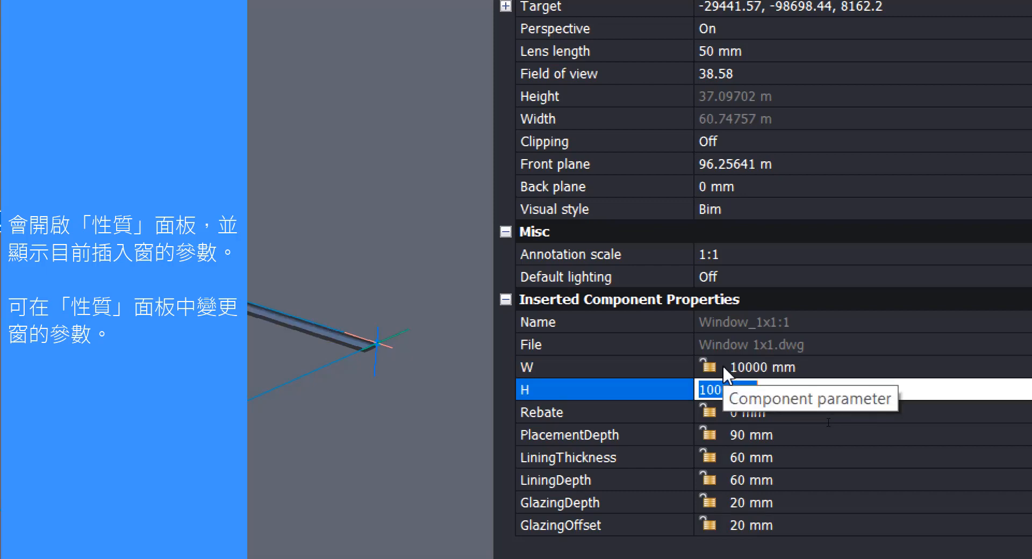
pyautogui.press('Left')
pyautogui.press('Right')
pyautogui.write('0')
pyautogui.press('Tab')
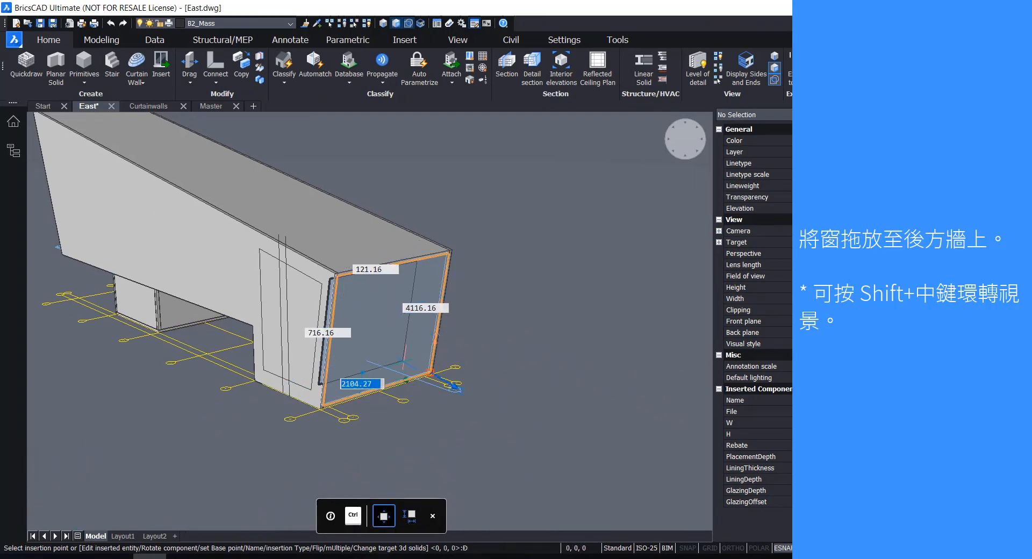
# Step: Position the window preview on the building's rear end wall and cycle through its four edge distances
pyautogui.scroll(4, 407, 340)
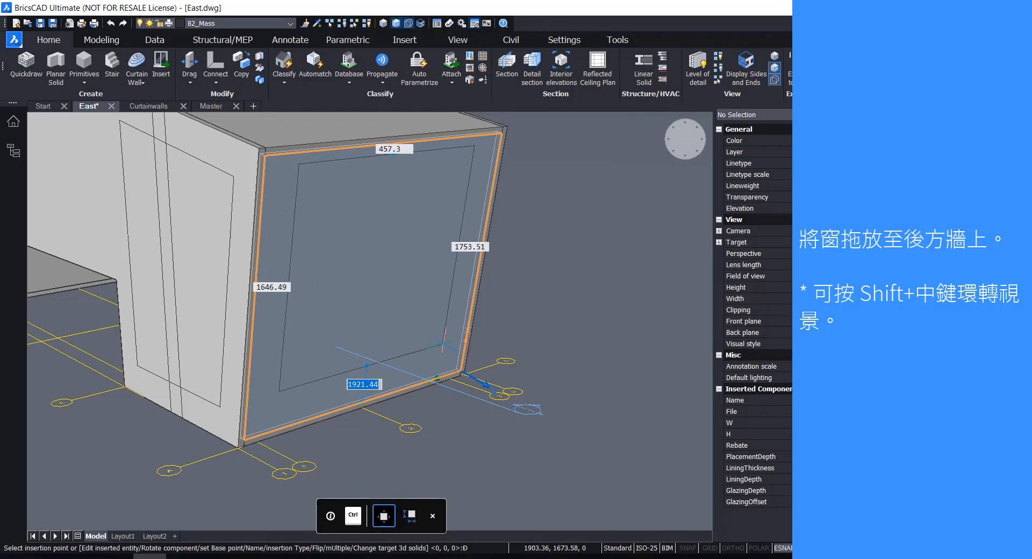
pyautogui.keyDown('shift'); pyautogui.moveTo(458, 355); pyautogui.dragTo(408, 362, button='middle'); pyautogui.keyUp('shift')
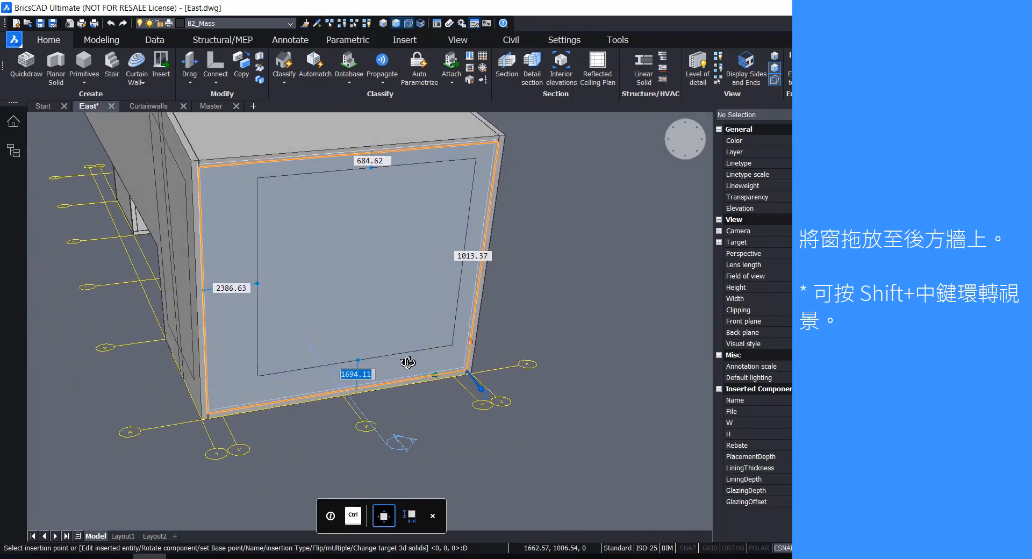
pyautogui.scroll(2, 414, 365)
pyautogui.scroll(-3, 414, 366)
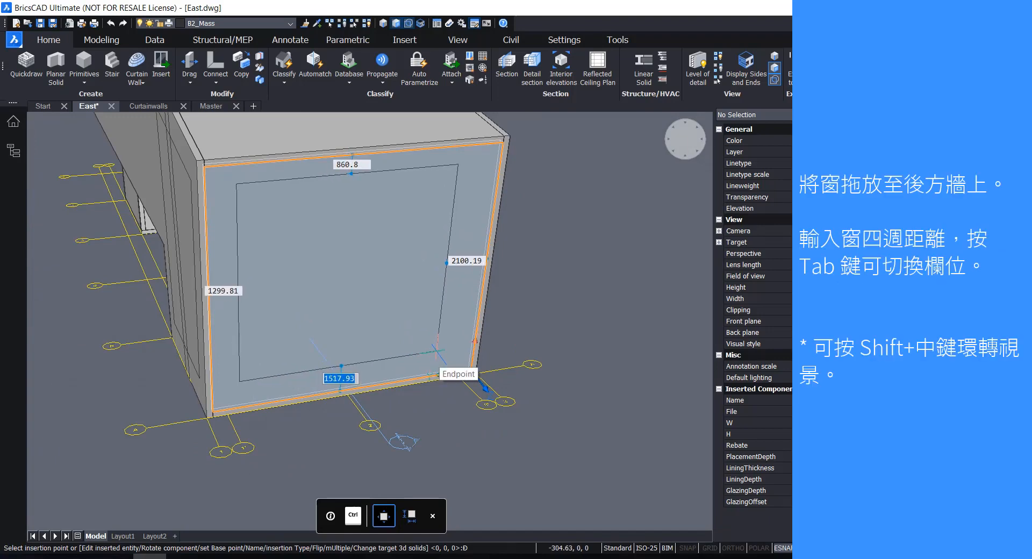
pyautogui.press('Tab')
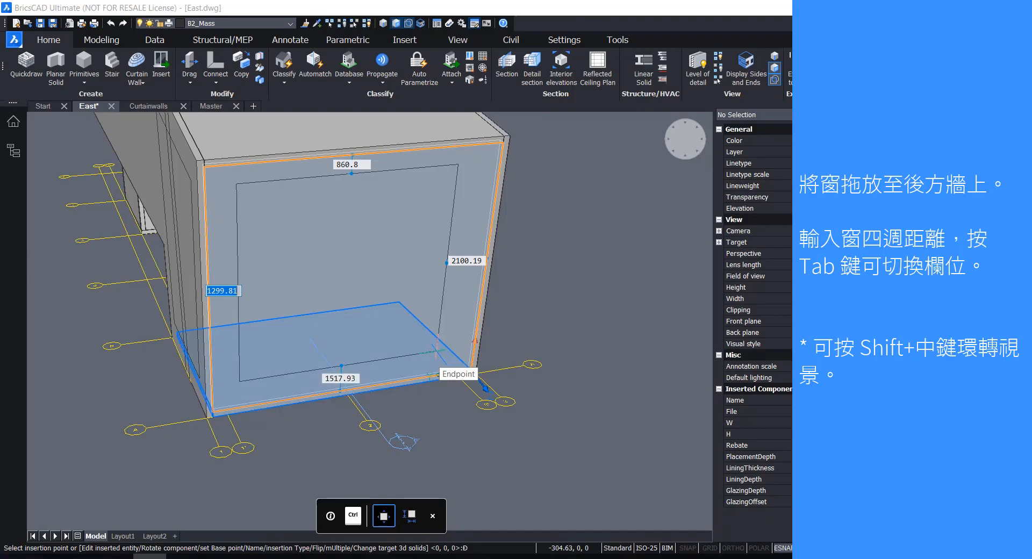
pyautogui.press('Tab')
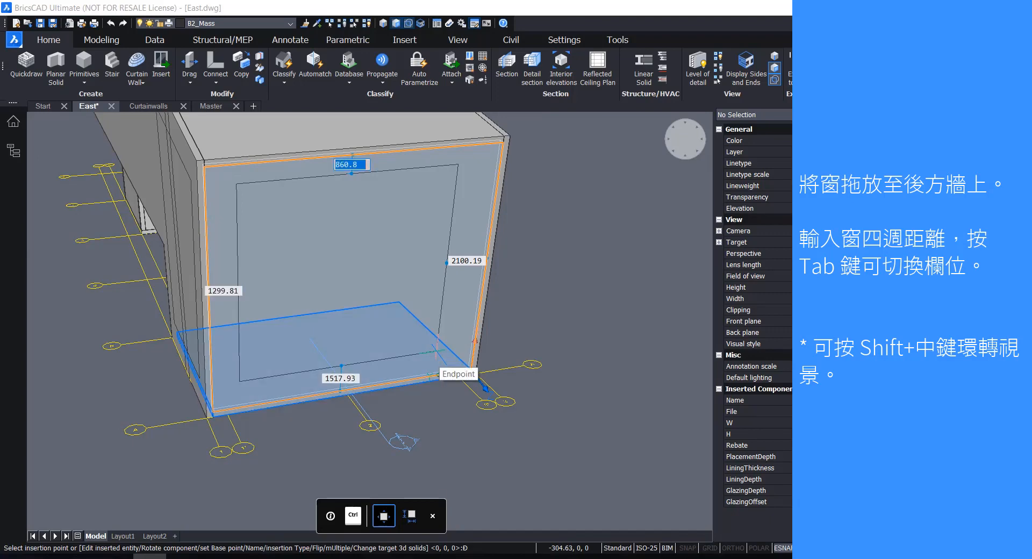
pyautogui.press('Tab')
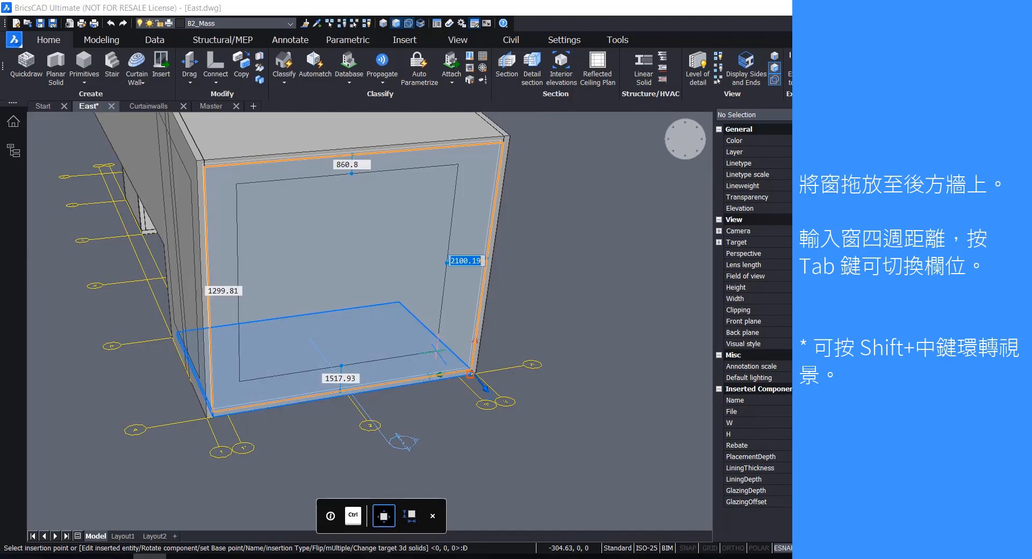
pyautogui.press('Tab')
# Step: Set the window's distances to both side edges of the wall to 1700 and to the bottom edge to 1000
pyautogui.press('Tab')
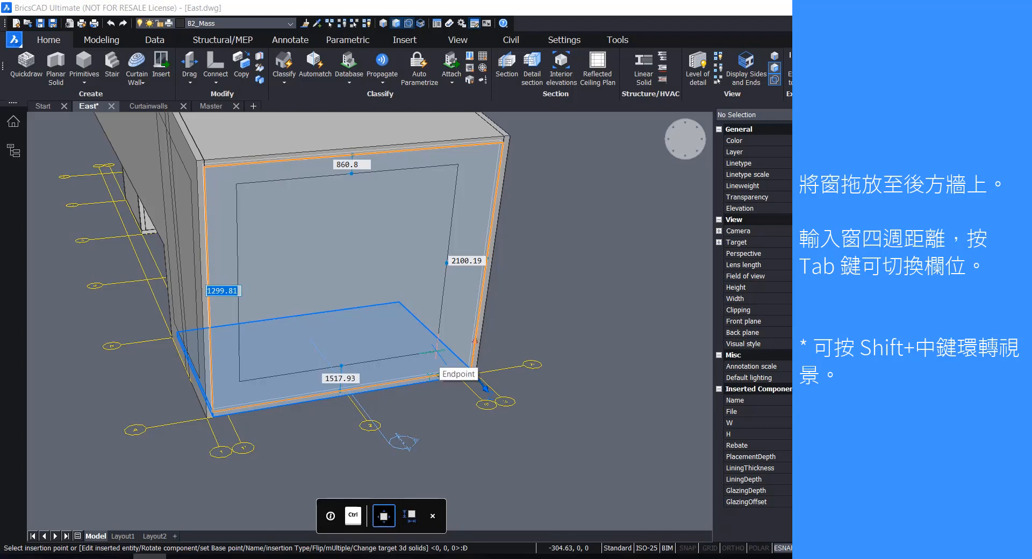
pyautogui.write('1700')
pyautogui.press('Tab')
pyautogui.press('Tab')
pyautogui.write('1700')
pyautogui.press('Tab')
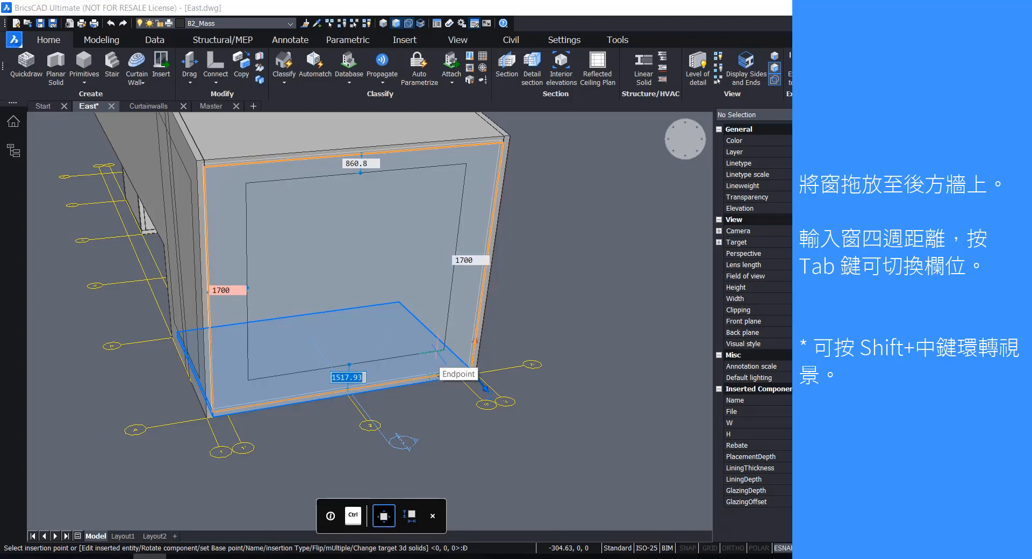
pyautogui.write('1000')
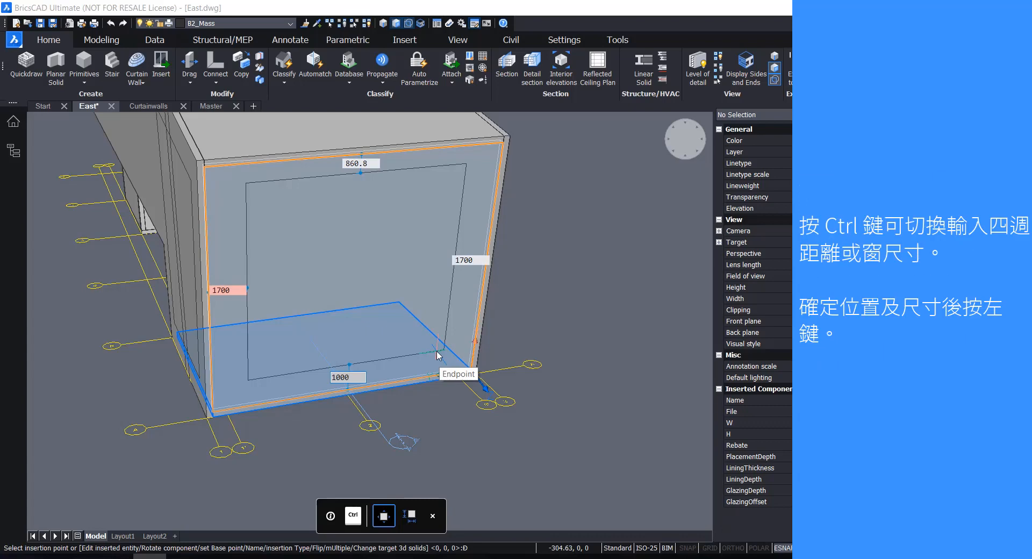
pyautogui.press('Tab')
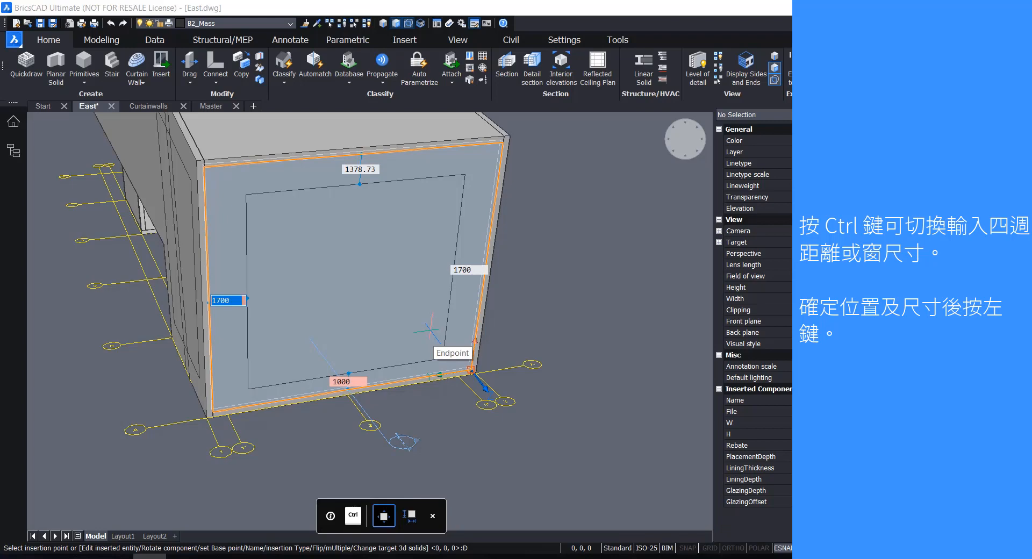
pyautogui.press('Return')
# Step: Change from edge distances to window size entry and set the window's height to 9500
pyautogui.press('ctrl')
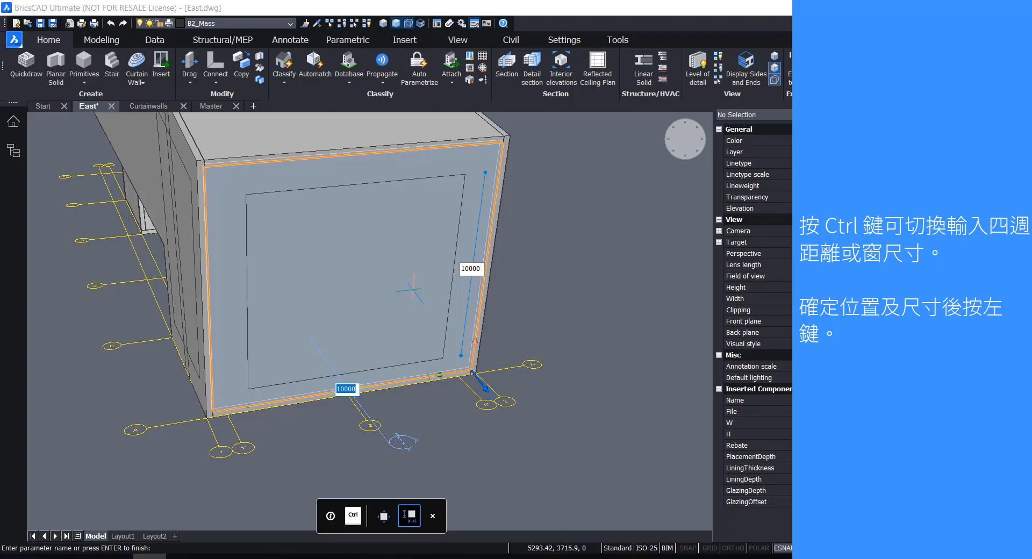
pyautogui.press('Return')
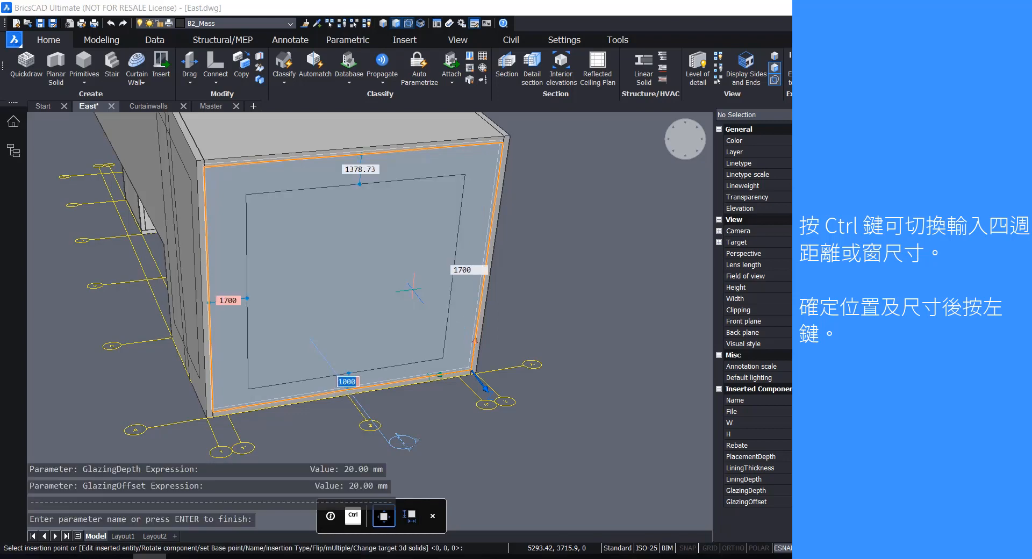
pyautogui.press('ctrl')
pyautogui.press('Tab')
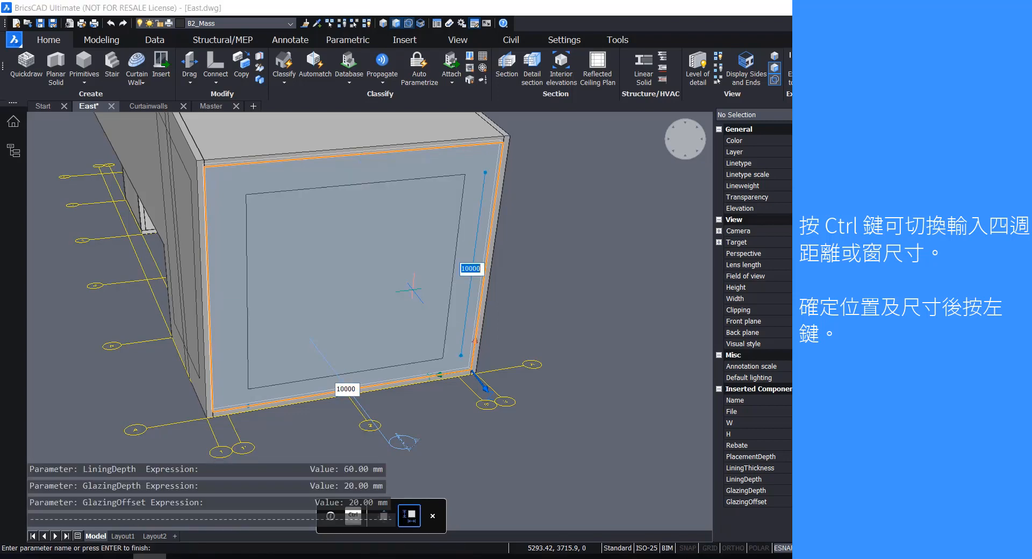
pyautogui.write('95')
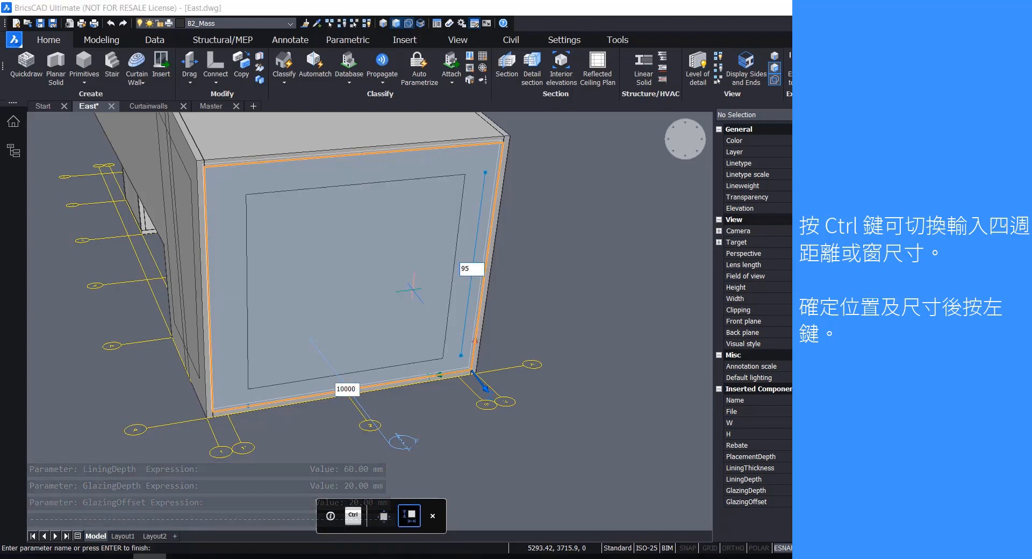
pyautogui.write('00')
pyautogui.press('Tab')
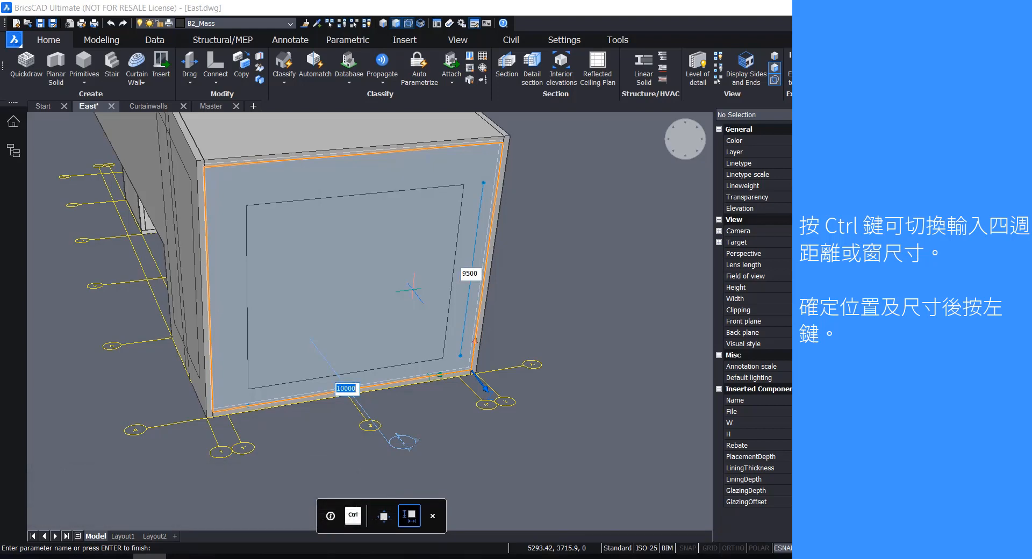
# Step: Set the window's height to 10000, return to edge distances and place the window in the rear end wall
pyautogui.press('Tab')
pyautogui.write('10000')
pyautogui.press('Tab')
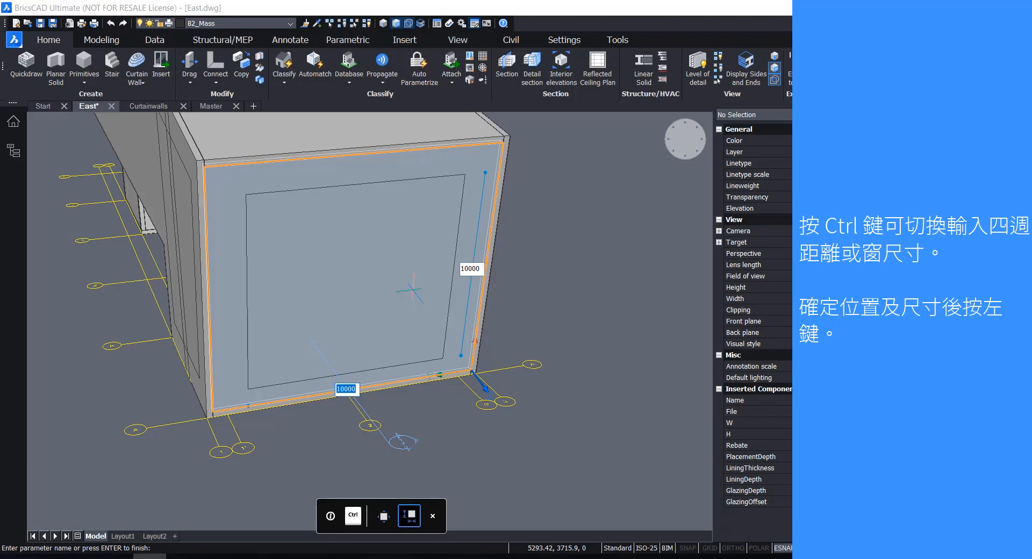
pyautogui.press('ctrl')
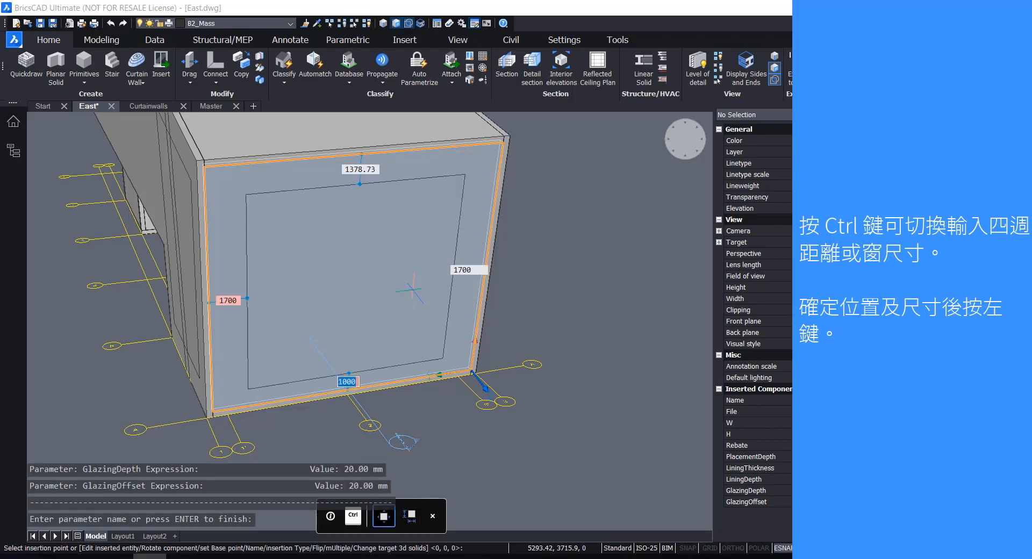
pyautogui.click(412, 291)
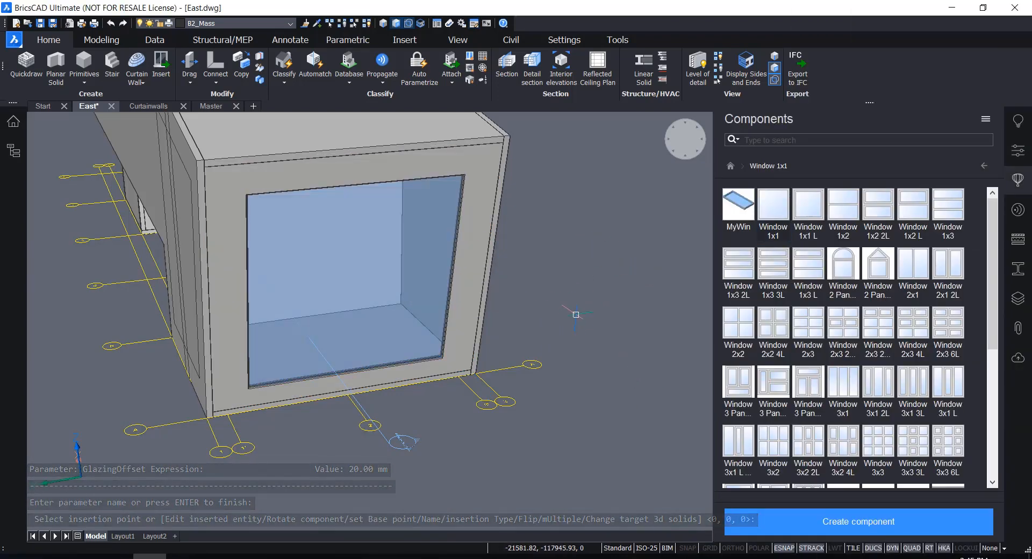
pyautogui.press('Escape')
pyautogui.keyDown('shift'); pyautogui.moveTo(484, 320); pyautogui.dragTo(571, 377, button='middle'); pyautogui.keyUp('shift')
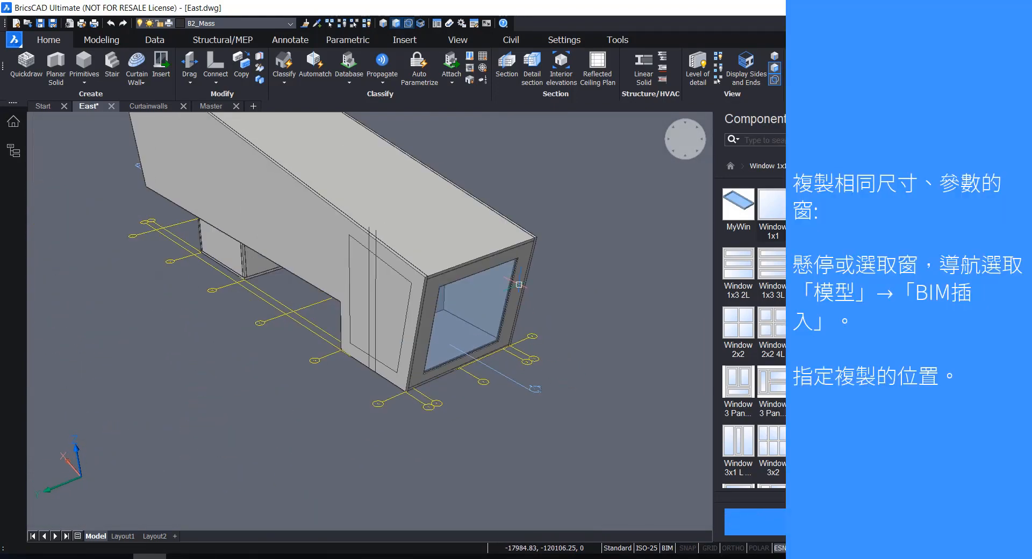
# Step: Use BIM Insert on the end-wall window to place a copy of it in the building's long side wall
pyautogui.keyDown('shift'); pyautogui.moveTo(589, 290); pyautogui.dragTo(592, 294, button='middle'); pyautogui.keyUp('shift')
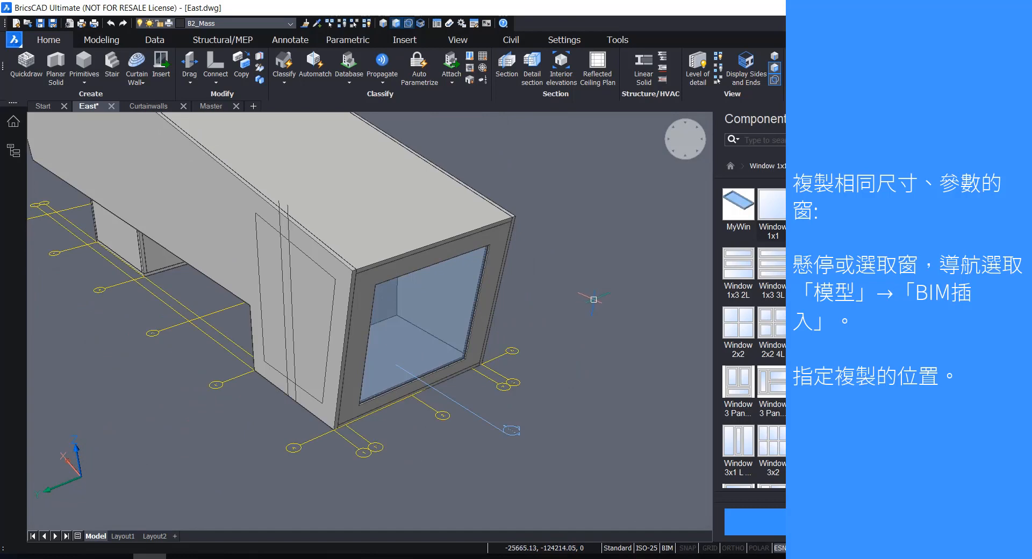
pyautogui.moveTo(445, 318)
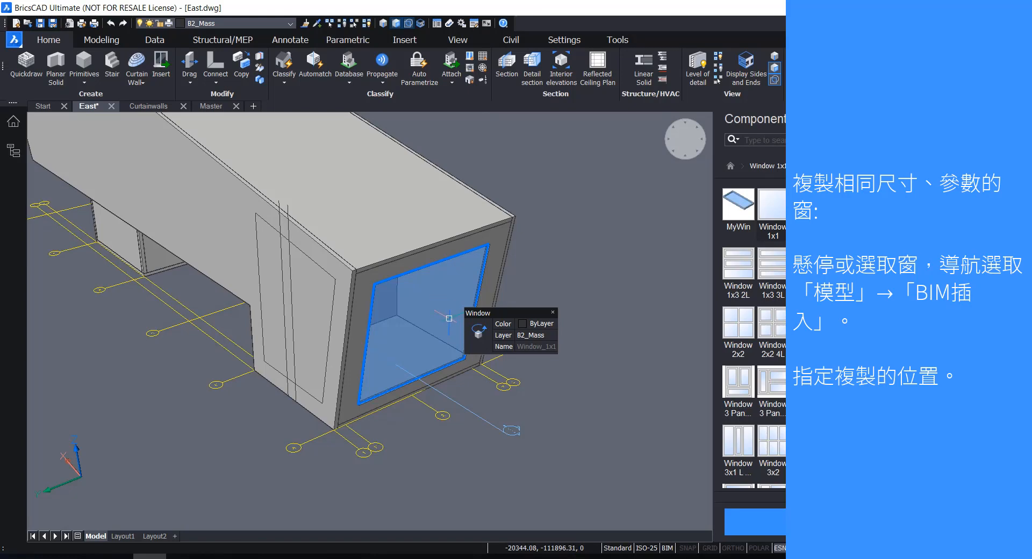
pyautogui.moveTo(473, 333)
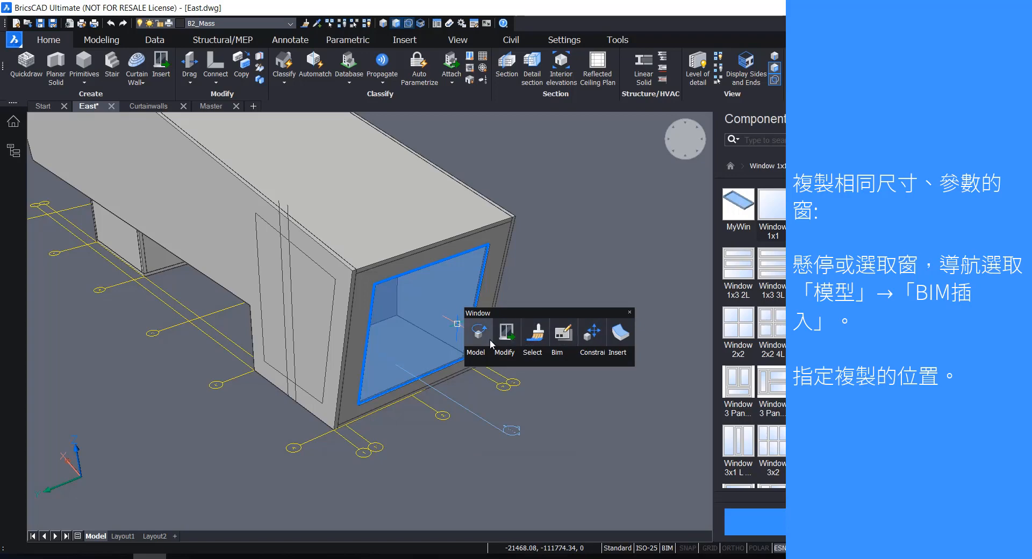
pyautogui.moveTo(479, 355)
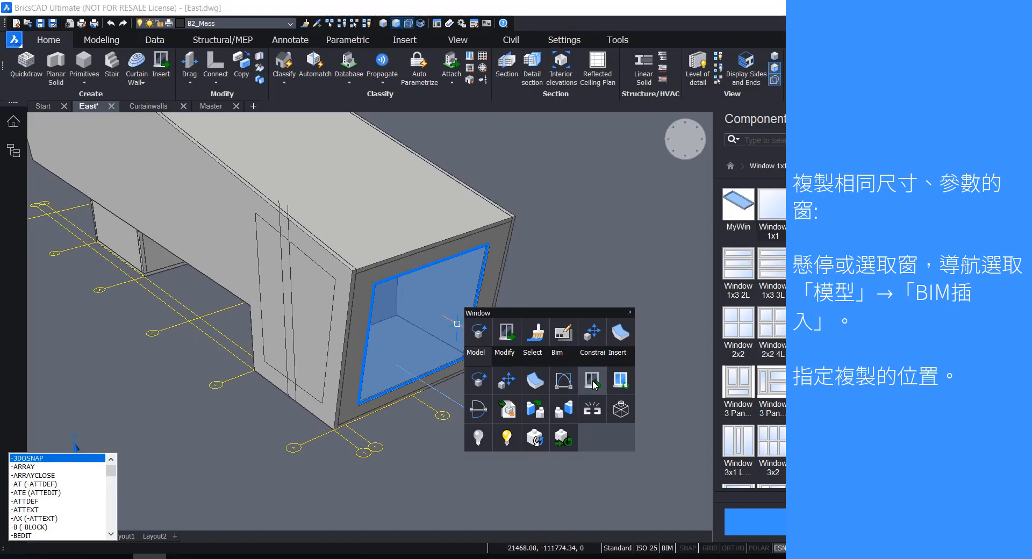
pyautogui.click(597, 378)
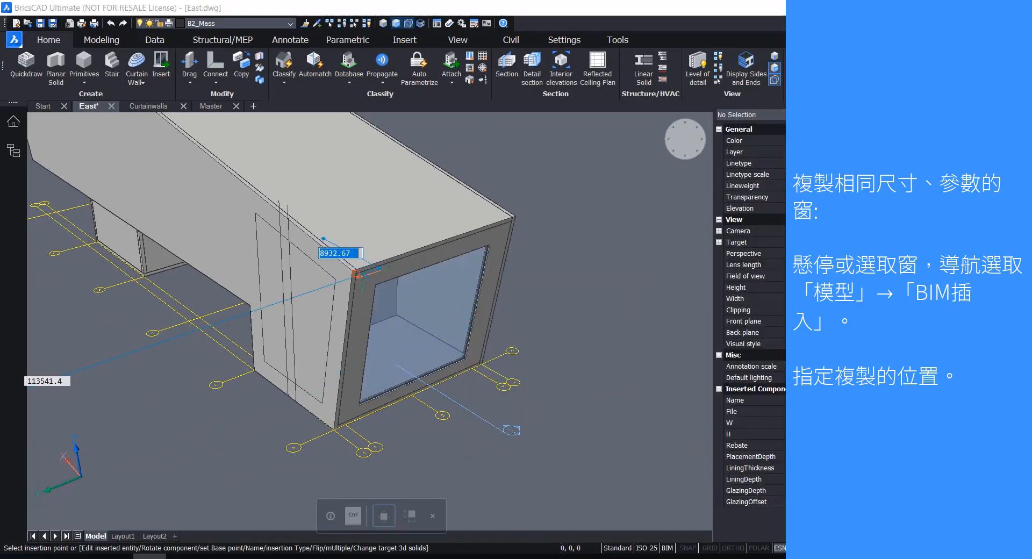
pyautogui.scroll(-2, 515, 355)
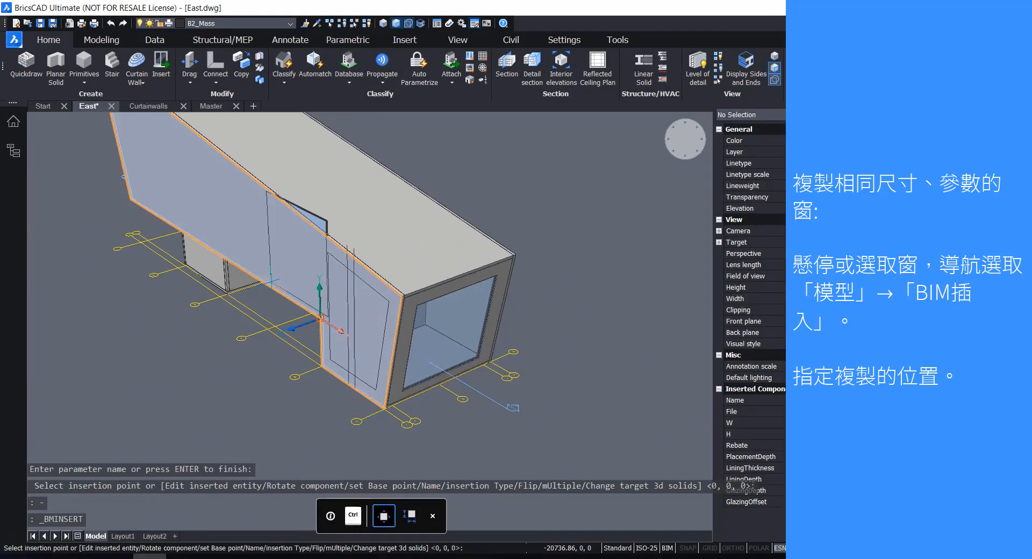
pyautogui.scroll(4, 376, 220)
pyautogui.scroll(-4, 306, 261)
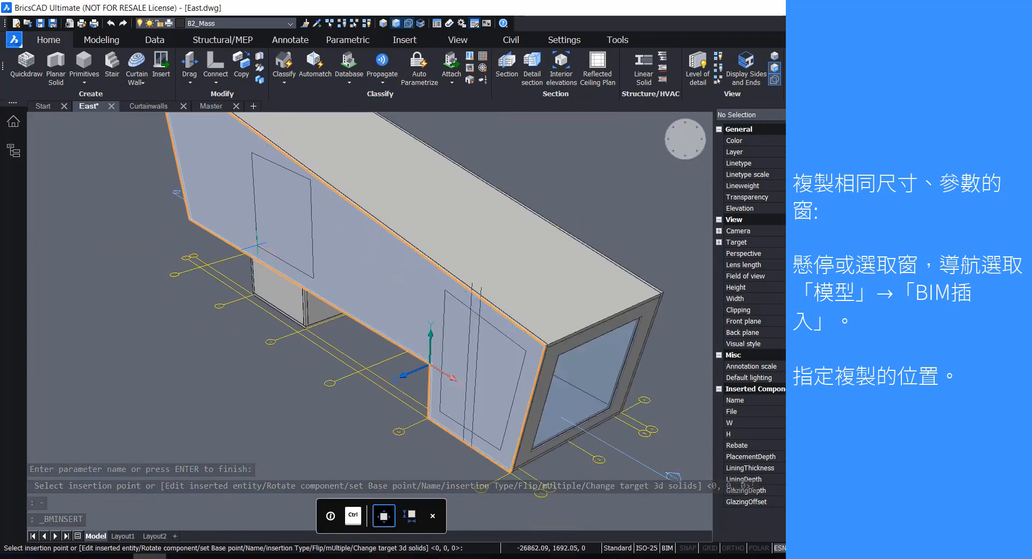
pyautogui.click(233, 232)
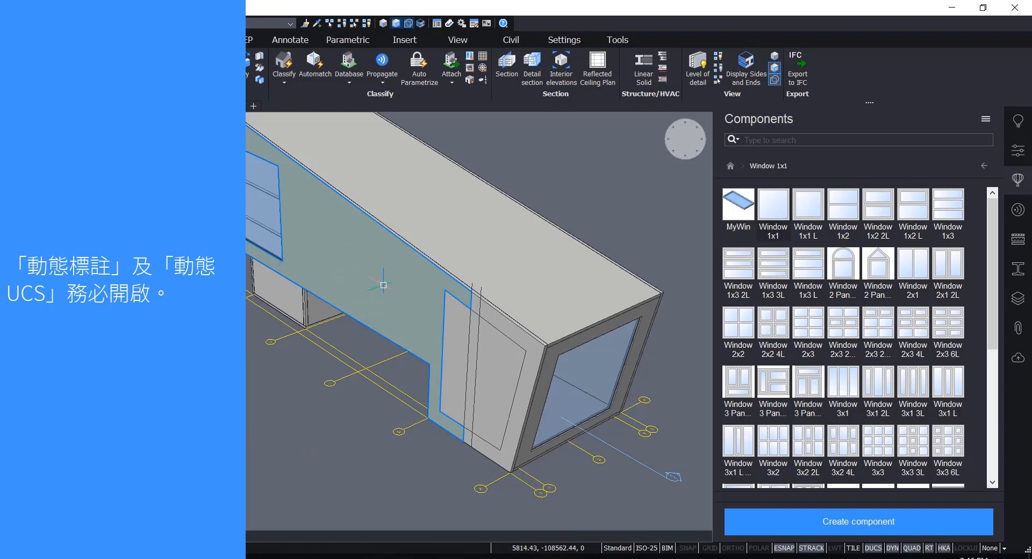
# Step: Undo the window insertion in the building's long side wall
pyautogui.moveTo(384, 282)
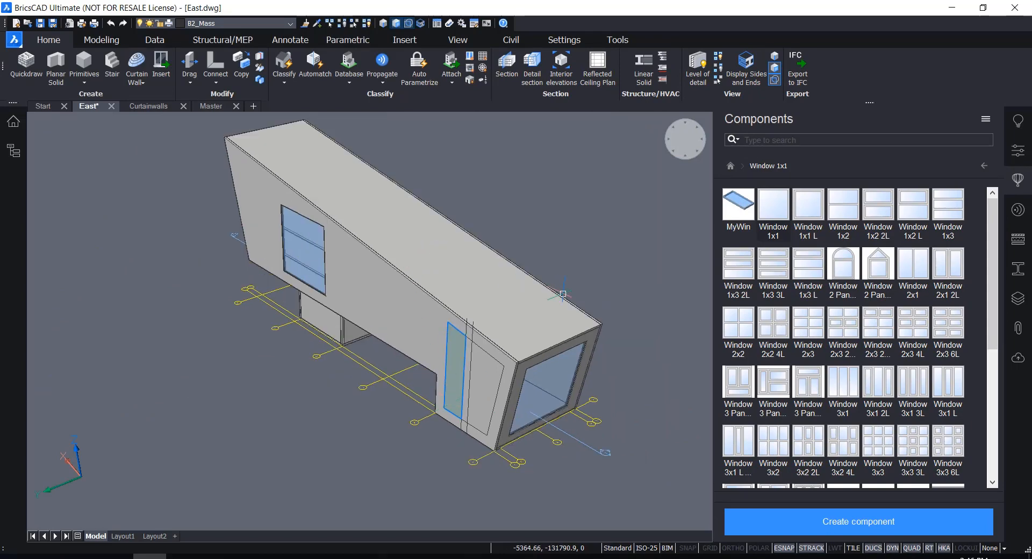
pyautogui.scroll(-2, 552, 302)
pyautogui.scroll(2, 416, 224)
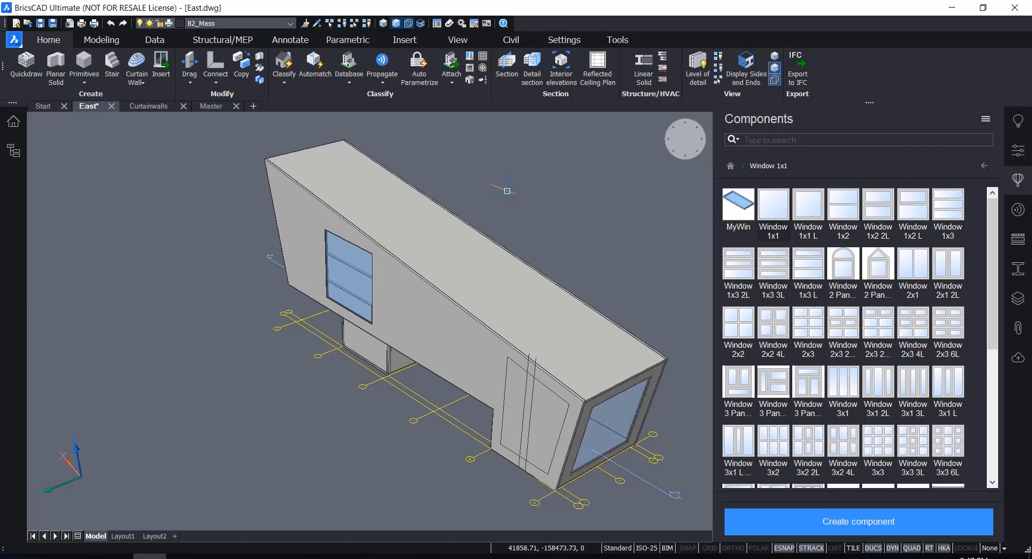
pyautogui.scroll(4, 506, 191)
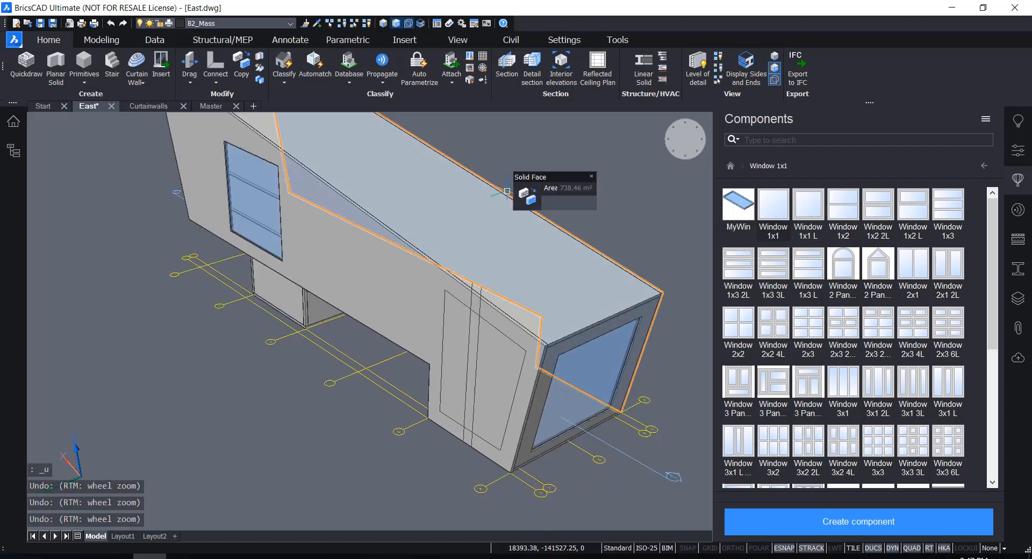
pyautogui.scroll(-3, 508, 192)
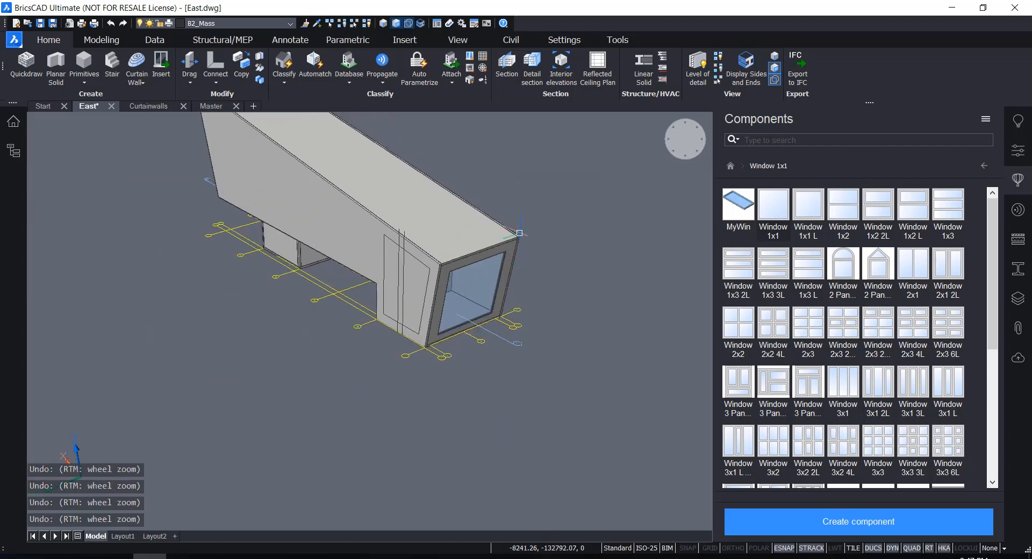
pyautogui.moveTo(562, 195); pyautogui.dragTo(600, 256, button='middle')
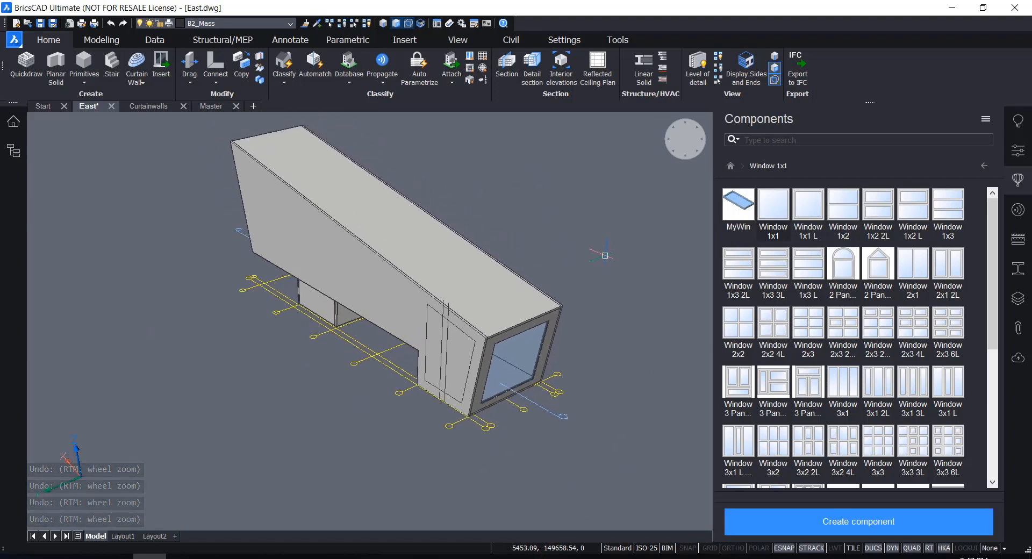
pyautogui.scroll(2, 607, 376)
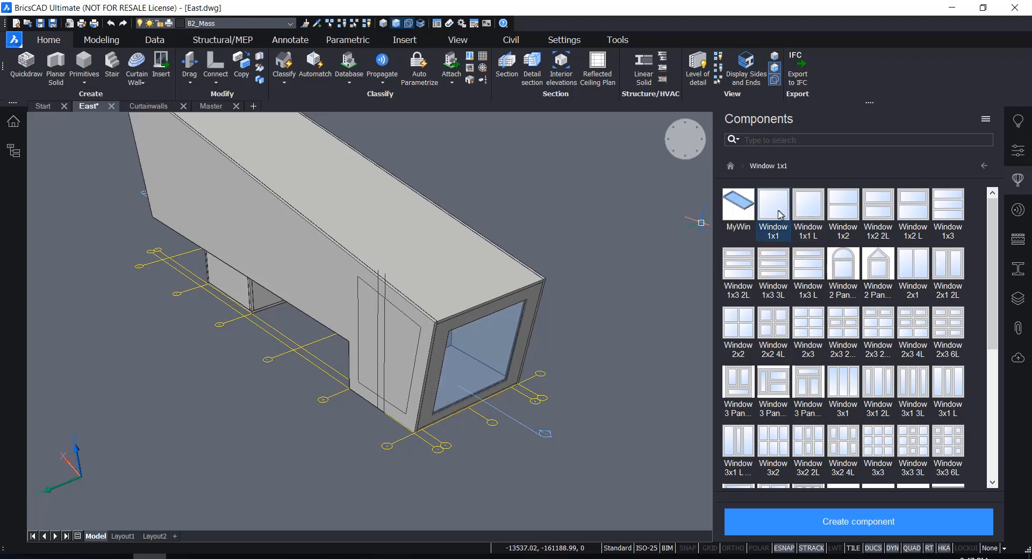
pyautogui.moveTo(781, 215); pyautogui.dragTo(622, 260)
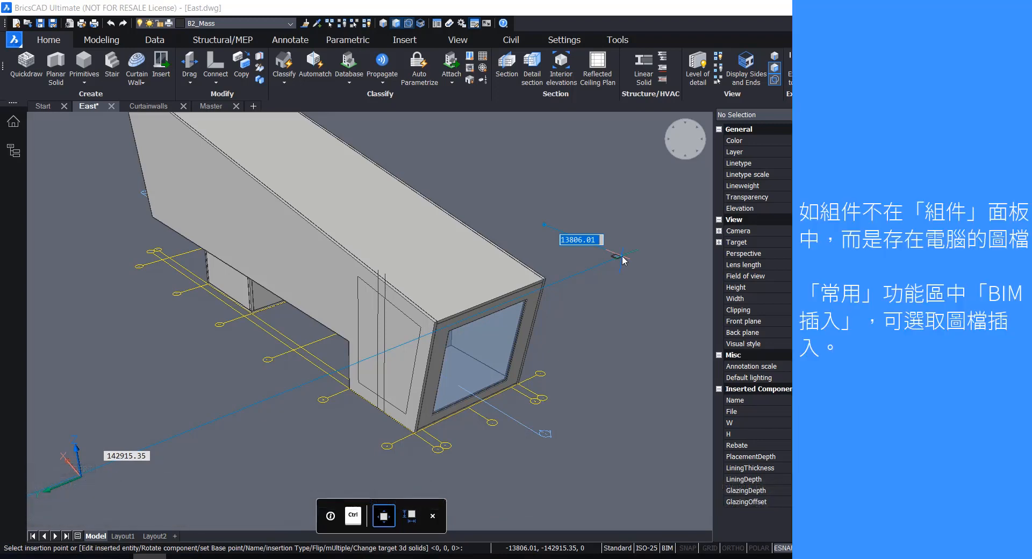
pyautogui.press('Escape')
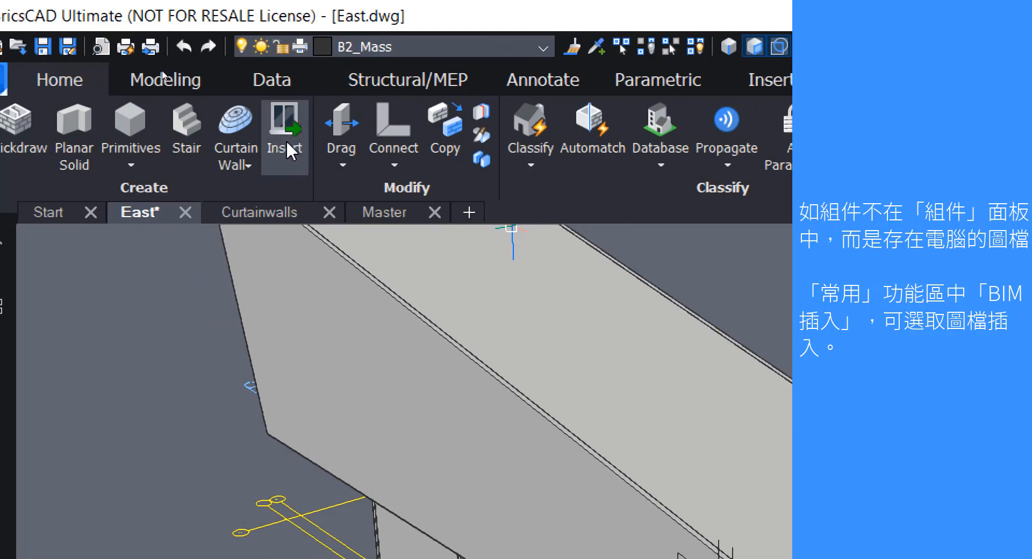
pyautogui.click(288, 146)
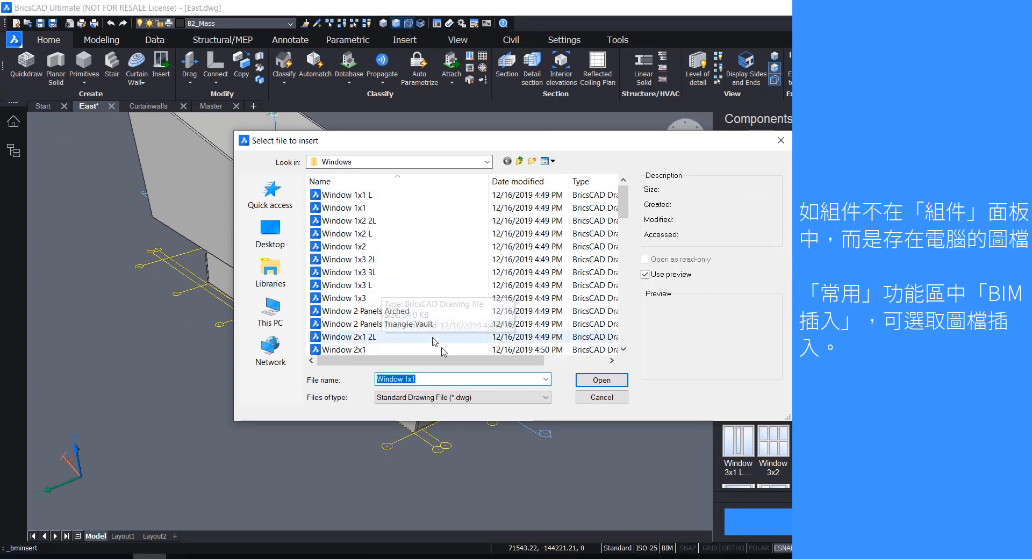
pyautogui.click(600, 398)
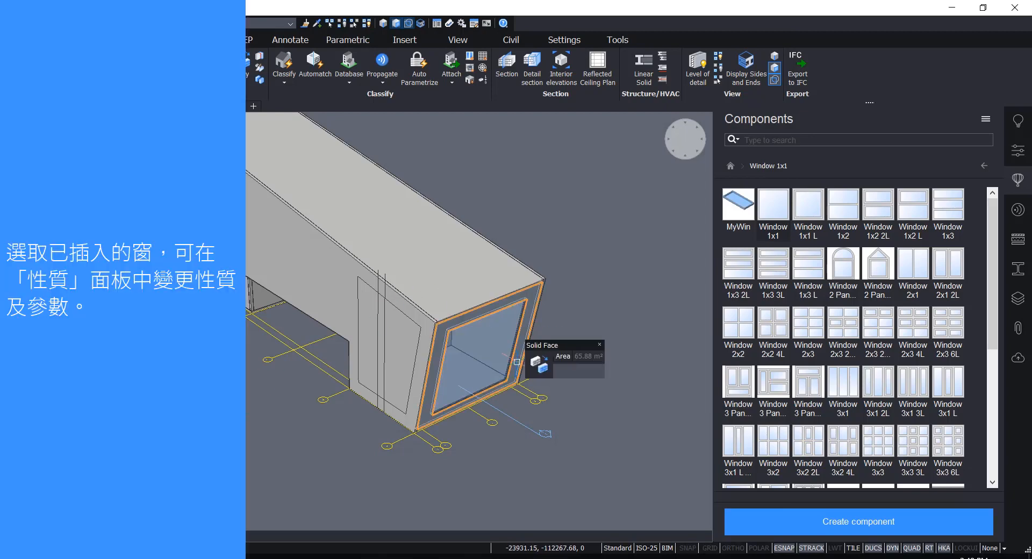
# Step: Select the window in the building's end wall and display its properties
pyautogui.scroll(2, 585, 312)
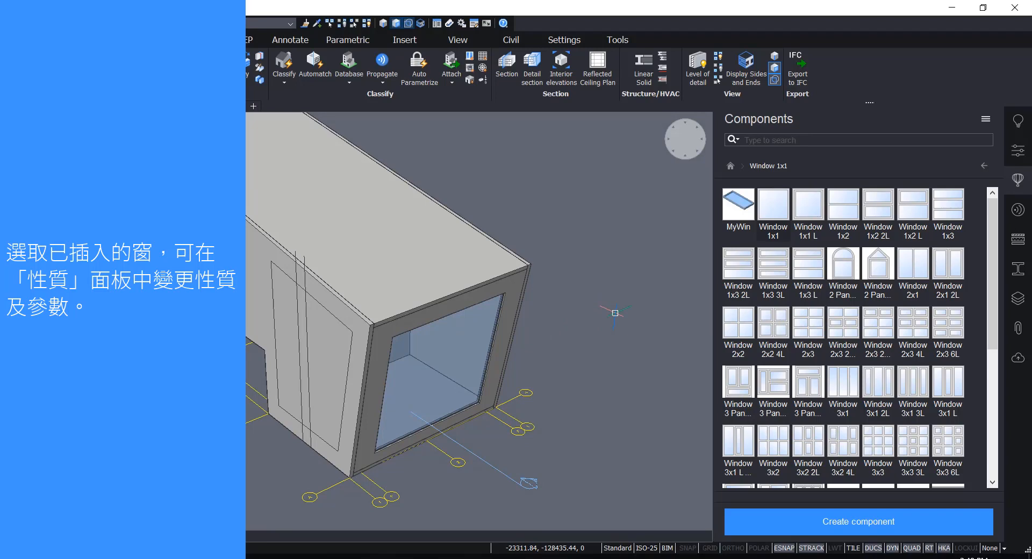
pyautogui.scroll(2, 483, 411)
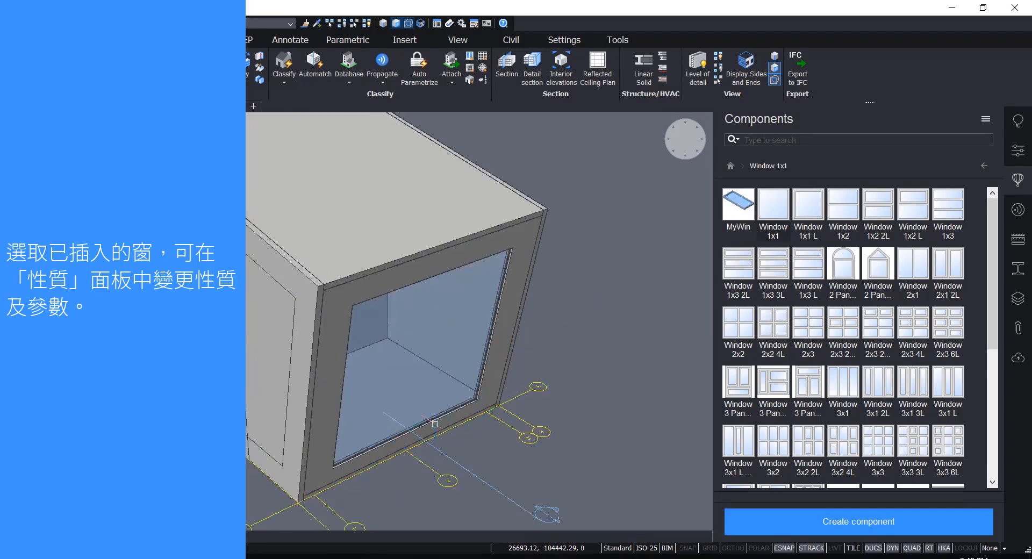
pyautogui.click(433, 318)
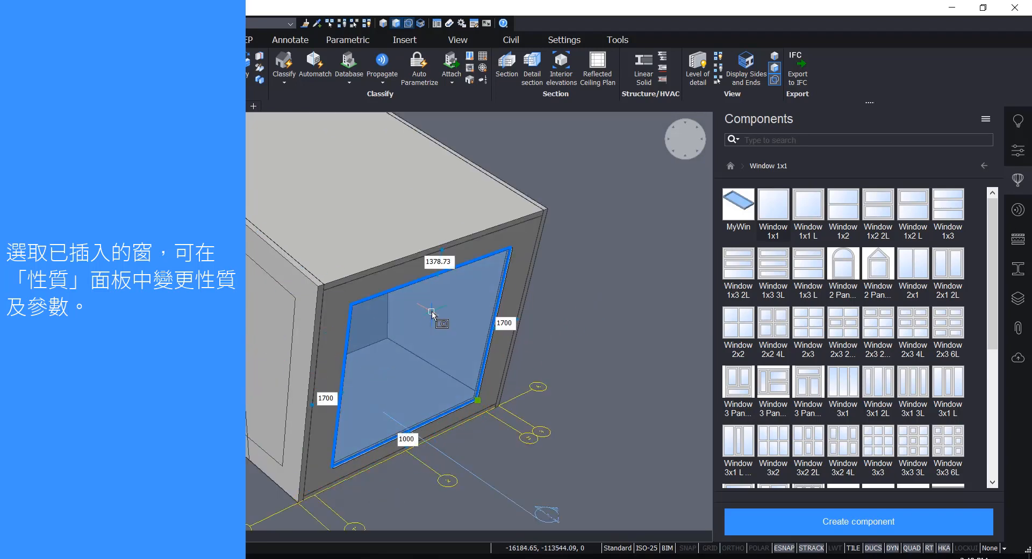
pyautogui.click(1017, 151)
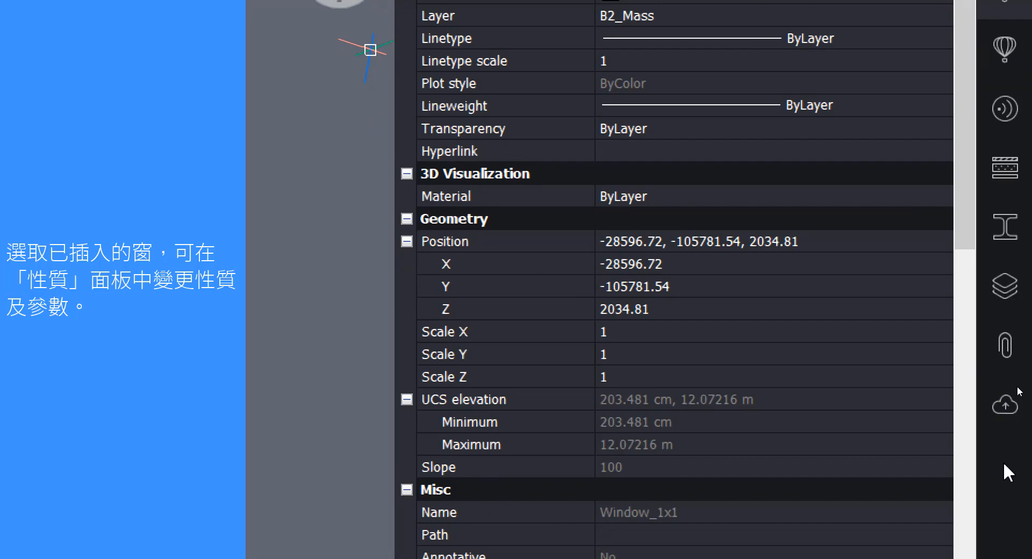
# Step: Review the list of panels that can be shown and close it without changing anything
pyautogui.rightClick(1003, 461)
pyautogui.moveTo(879, 475)
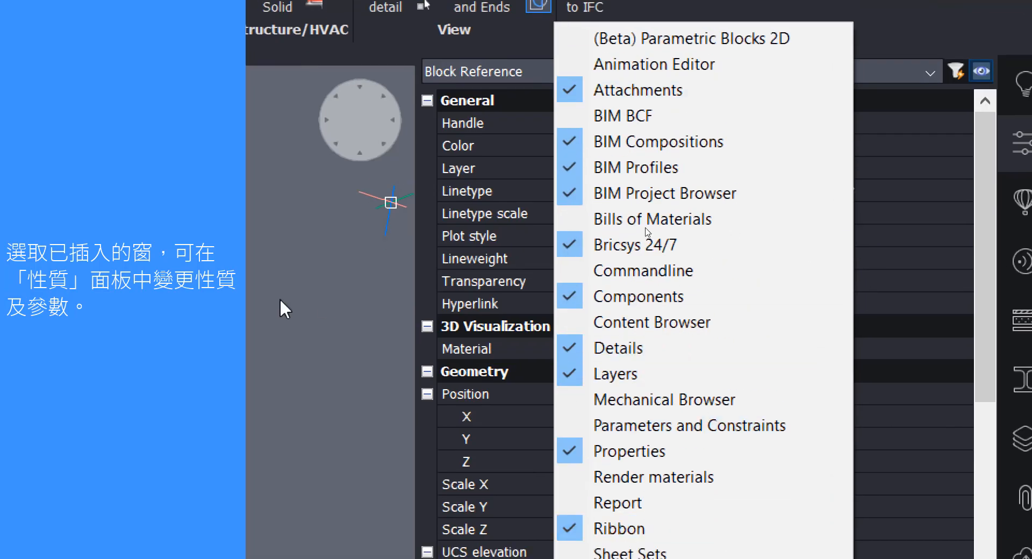
pyautogui.click(283, 309)
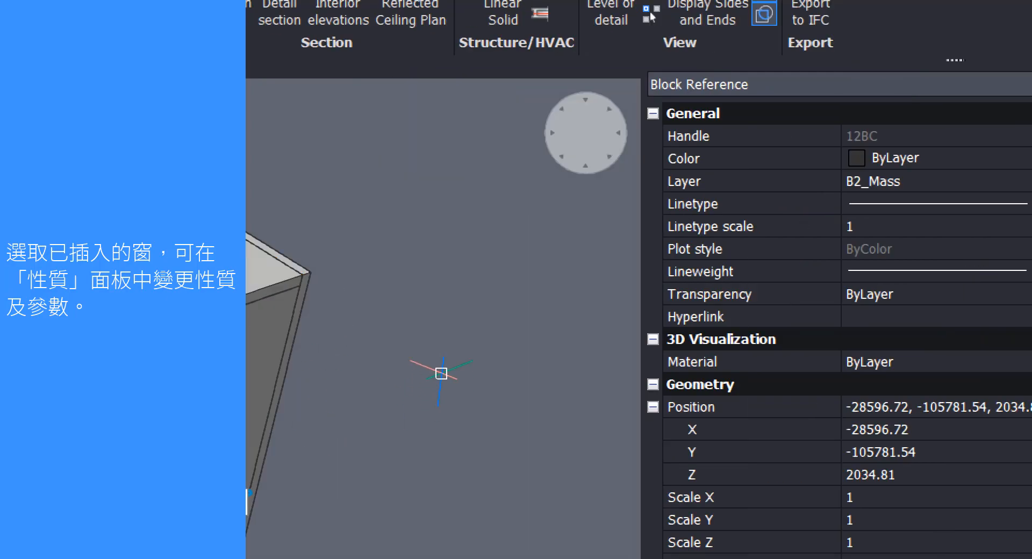
# Step: Reselect the end-wall window and examine its size parameters and glazing properties such as glass color, translucency and fill gas
pyautogui.press('Escape')
pyautogui.scroll(-3, 611, 295)
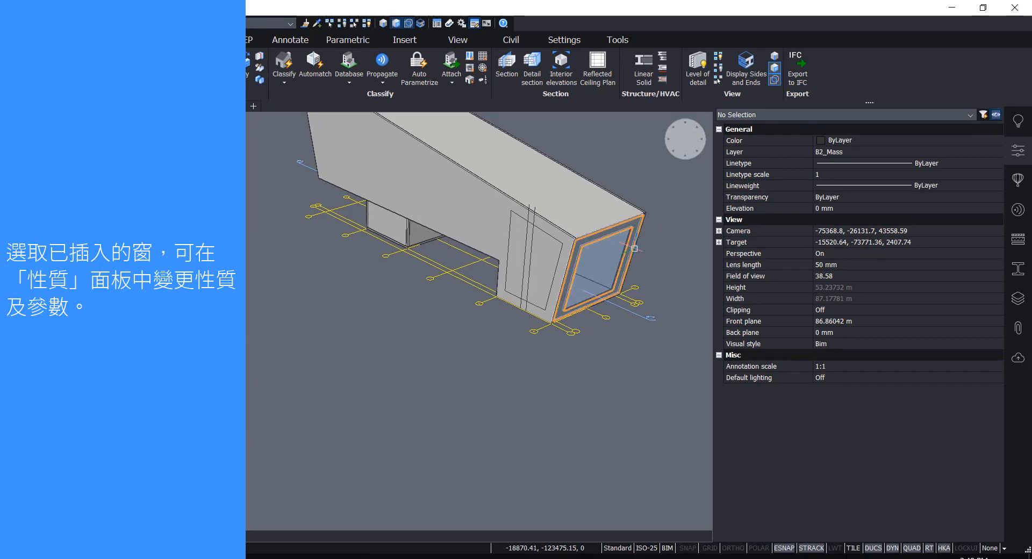
pyautogui.click(625, 279)
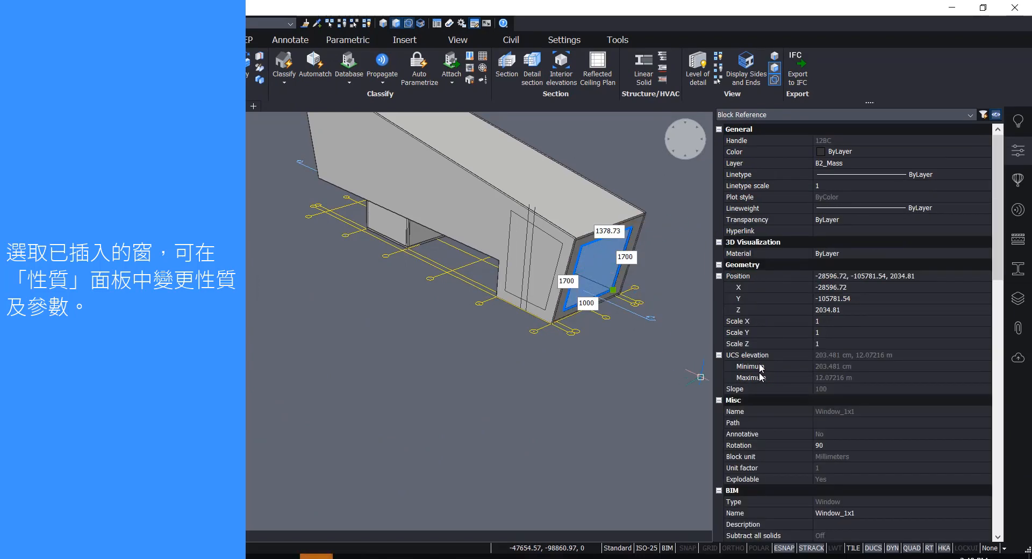
pyautogui.moveTo(1002, 238); pyautogui.dragTo(995, 495)
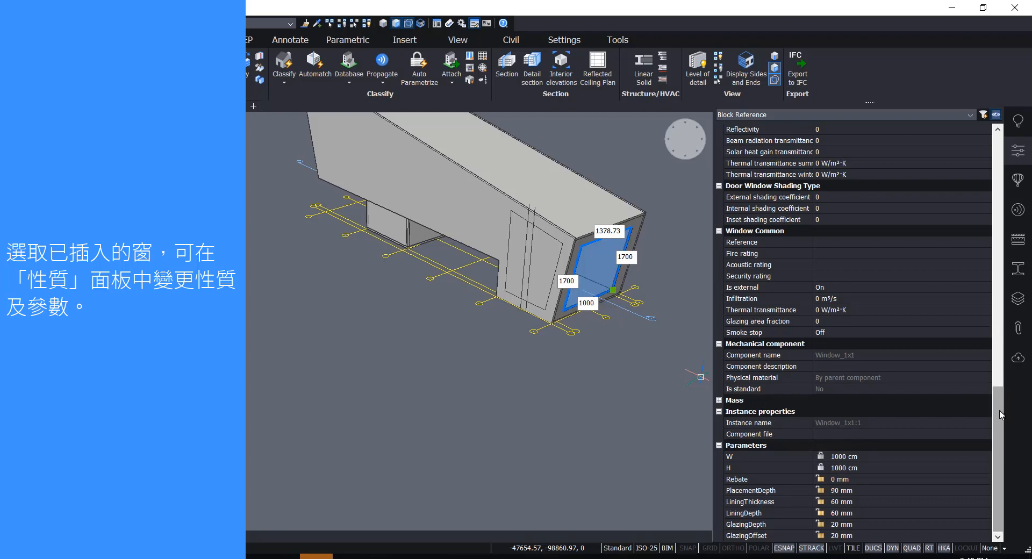
pyautogui.moveTo(1001, 414); pyautogui.dragTo(992, 352)
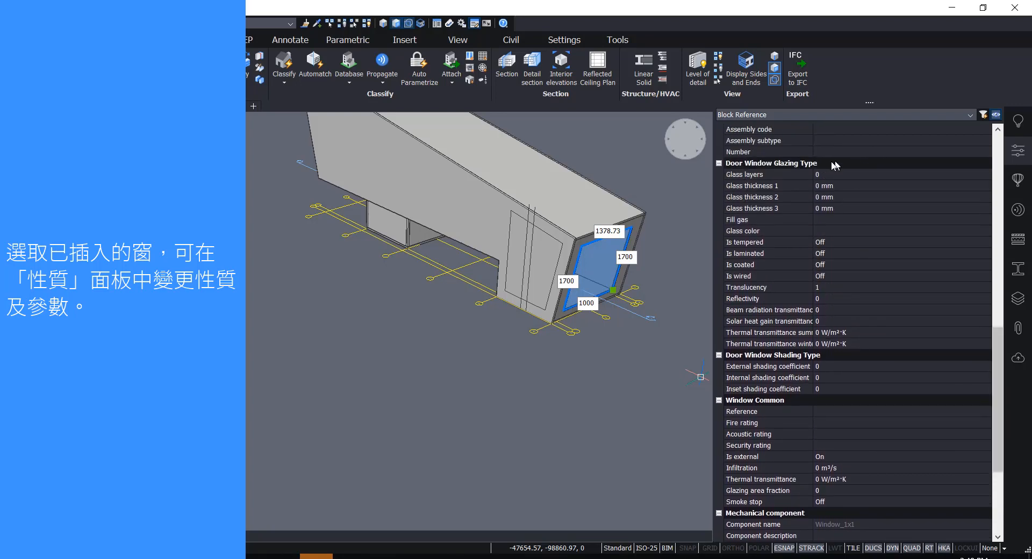
pyautogui.click(833, 230)
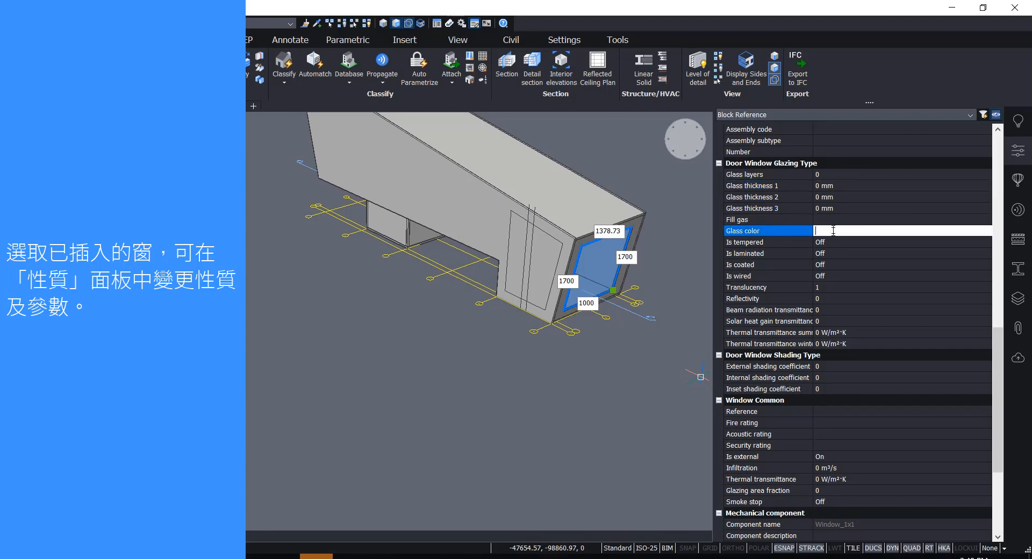
pyautogui.click(829, 289)
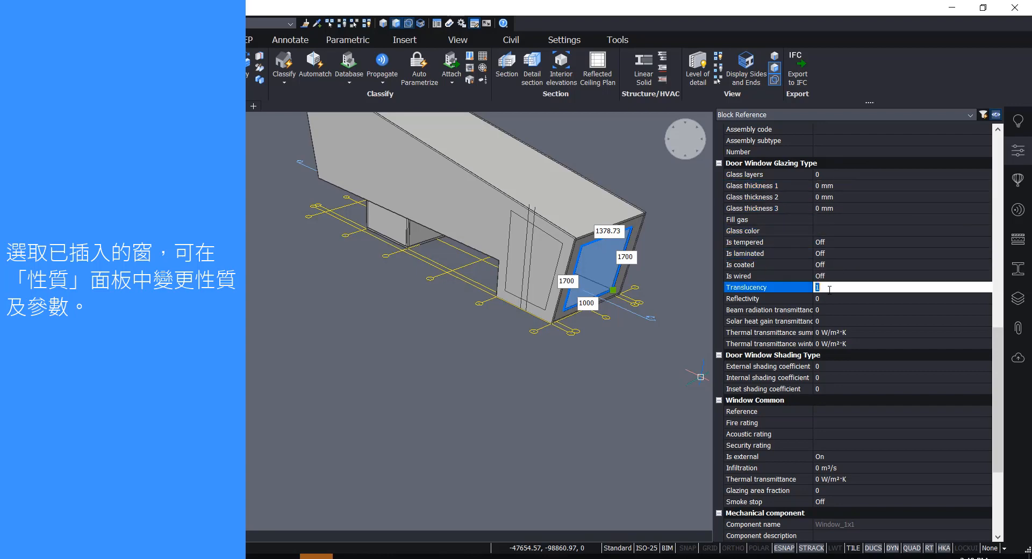
pyautogui.click(826, 233)
pyautogui.click(822, 219)
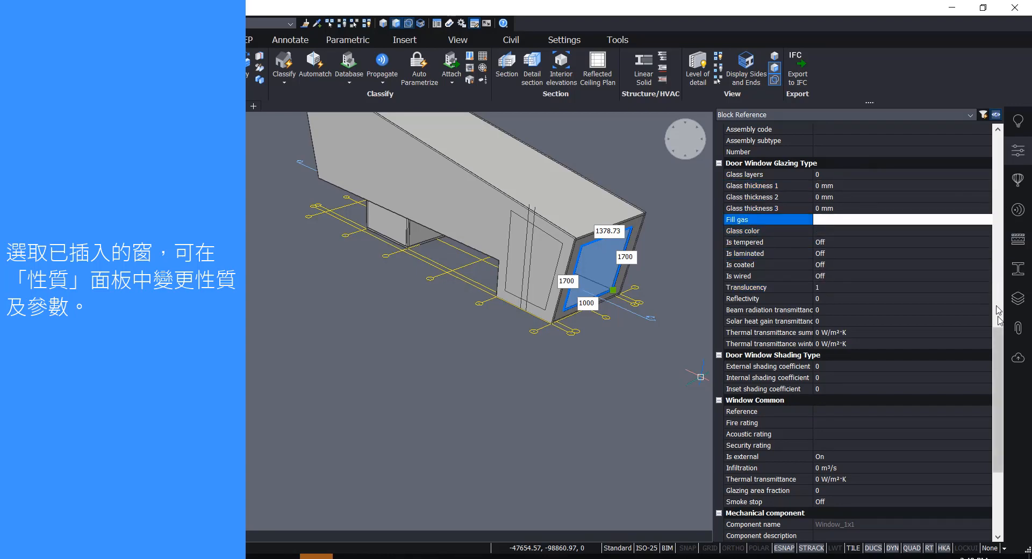
# Step: Examine the window's BIM properties, including its number, overall height and overall width
pyautogui.scroll(7, 999, 314)
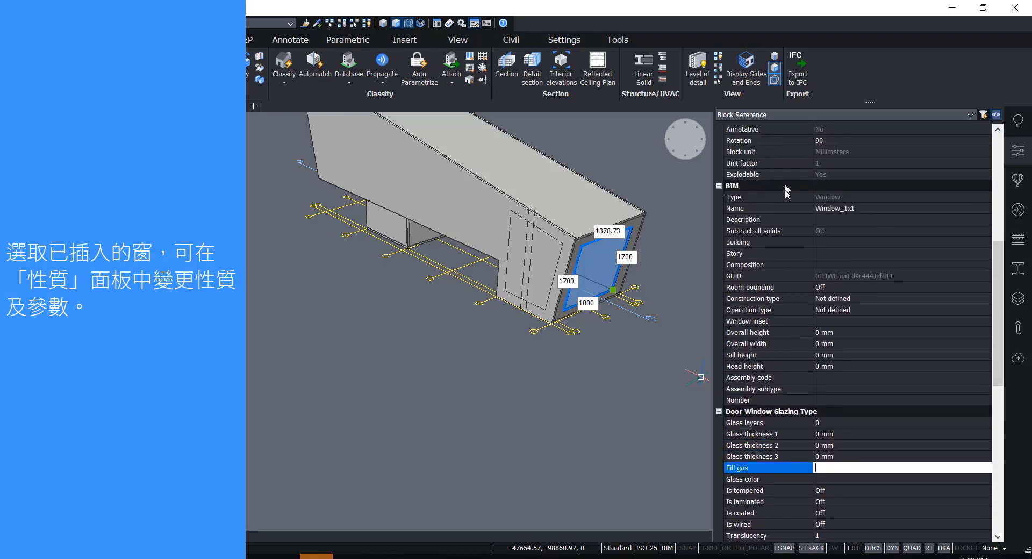
pyautogui.click(824, 403)
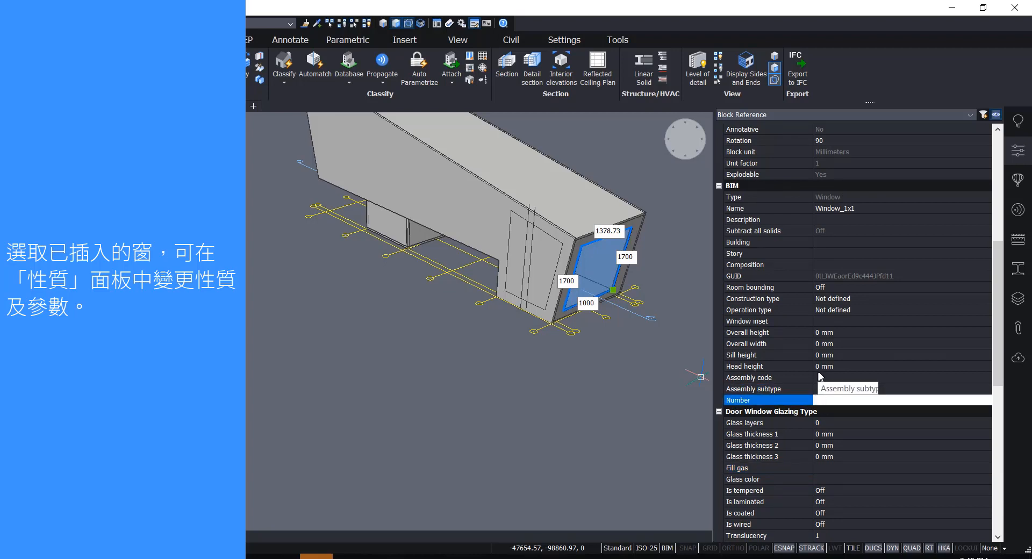
pyautogui.click(825, 337)
pyautogui.click(825, 347)
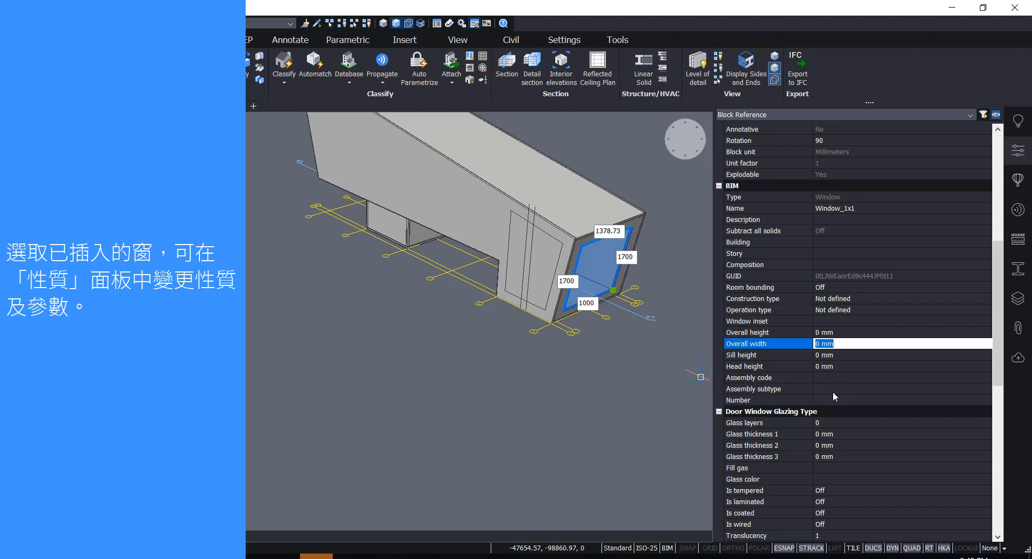
pyautogui.moveTo(995, 272); pyautogui.dragTo(995, 437)
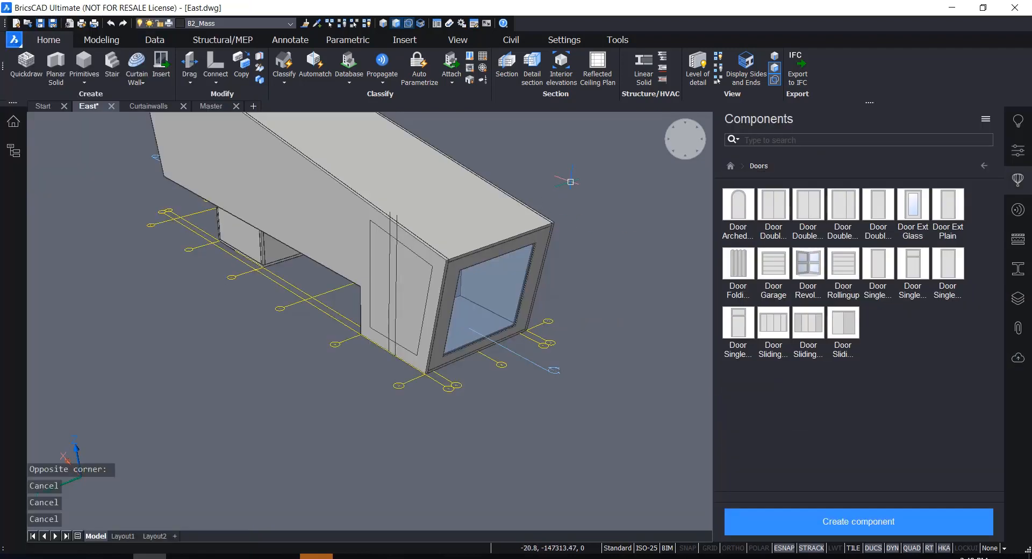
# Step: Turn on clip display for the section plane running lengthwise through the building to expose its interior
pyautogui.press('Escape')
pyautogui.press('Escape')
pyautogui.press('Escape')
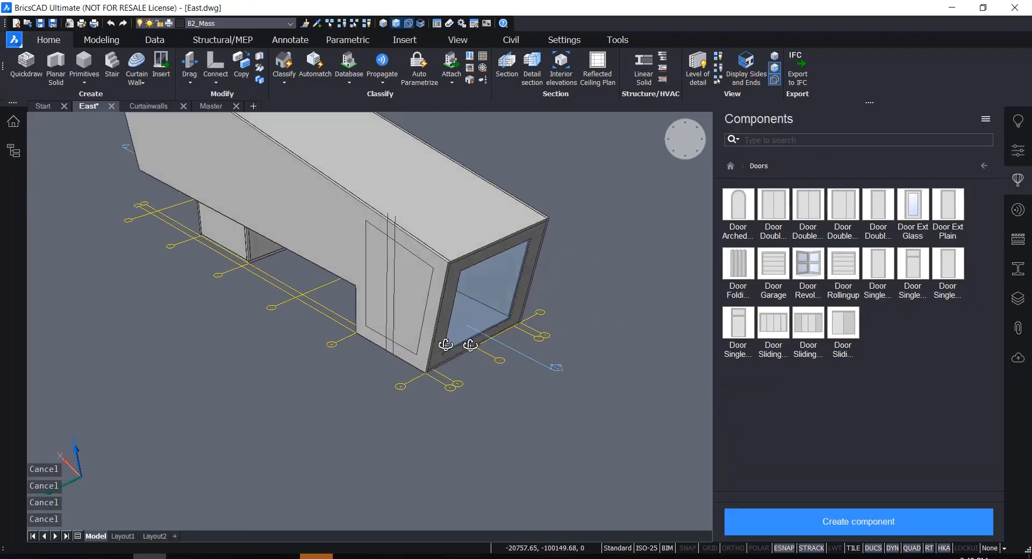
pyautogui.keyDown('shift'); pyautogui.moveTo(470, 344); pyautogui.dragTo(481, 276, button='middle'); pyautogui.keyUp('shift')
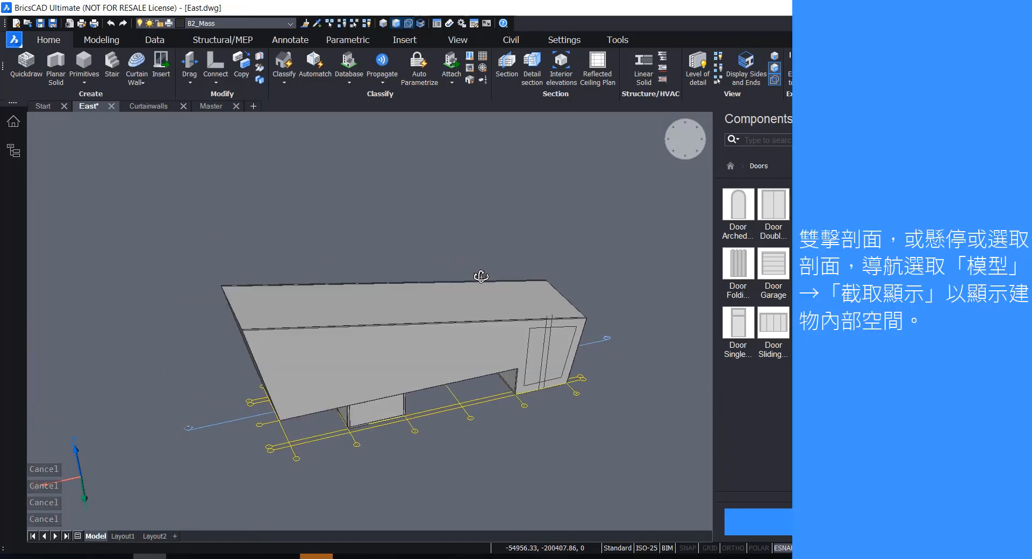
pyautogui.scroll(3, 586, 322)
pyautogui.moveTo(600, 349)
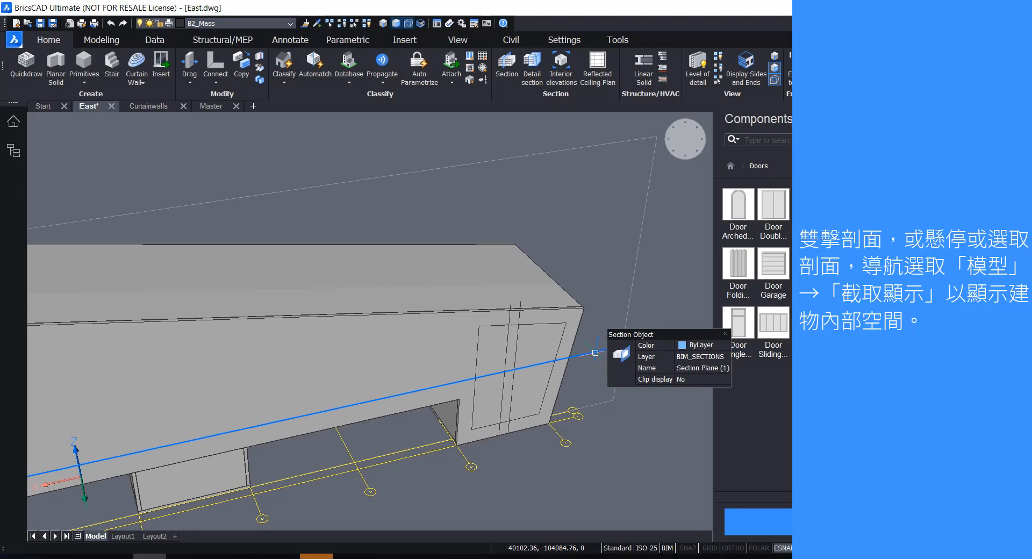
pyautogui.doubleClick(595, 352)
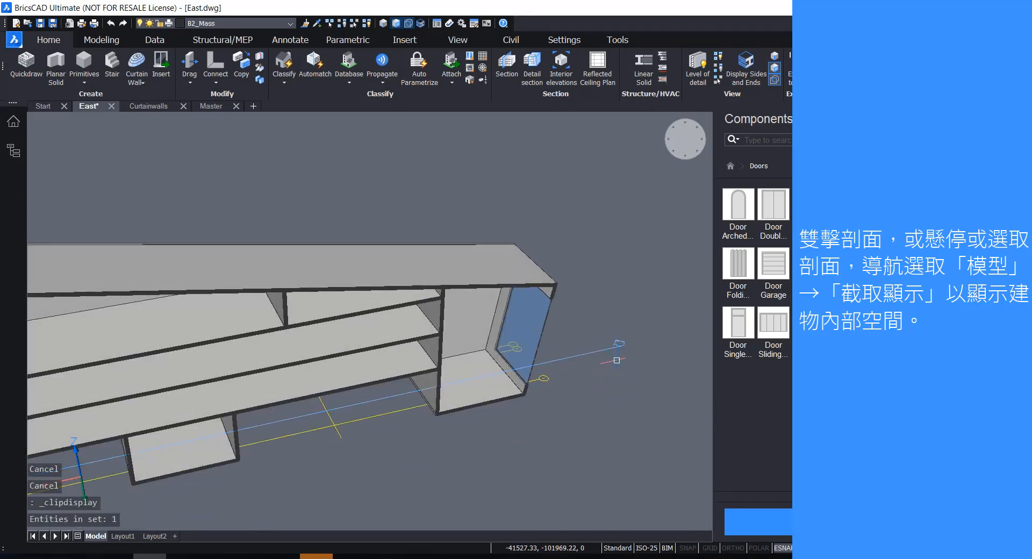
# Step: Switch the lengthwise section plane's clip display off and back on
pyautogui.moveTo(604, 356)
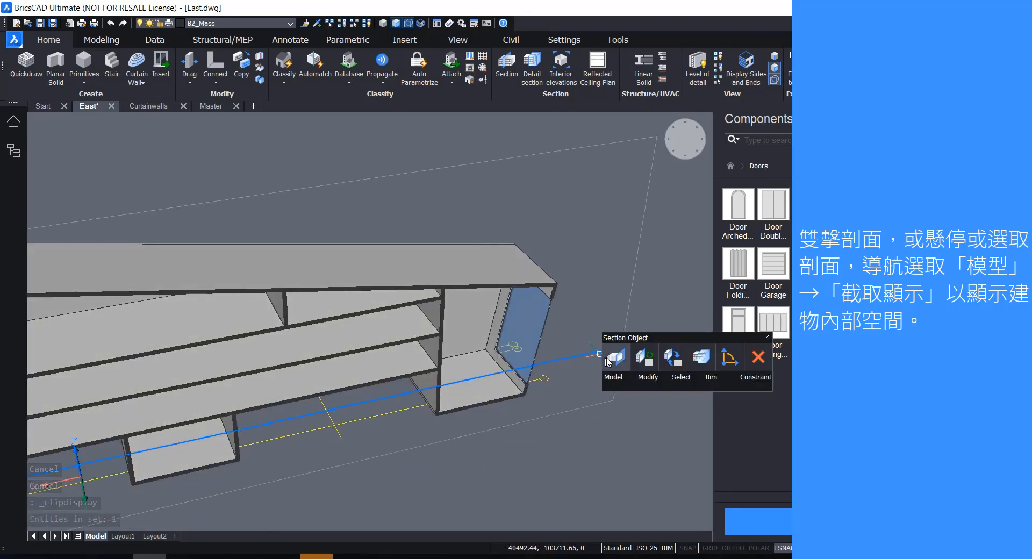
pyautogui.click(608, 360)
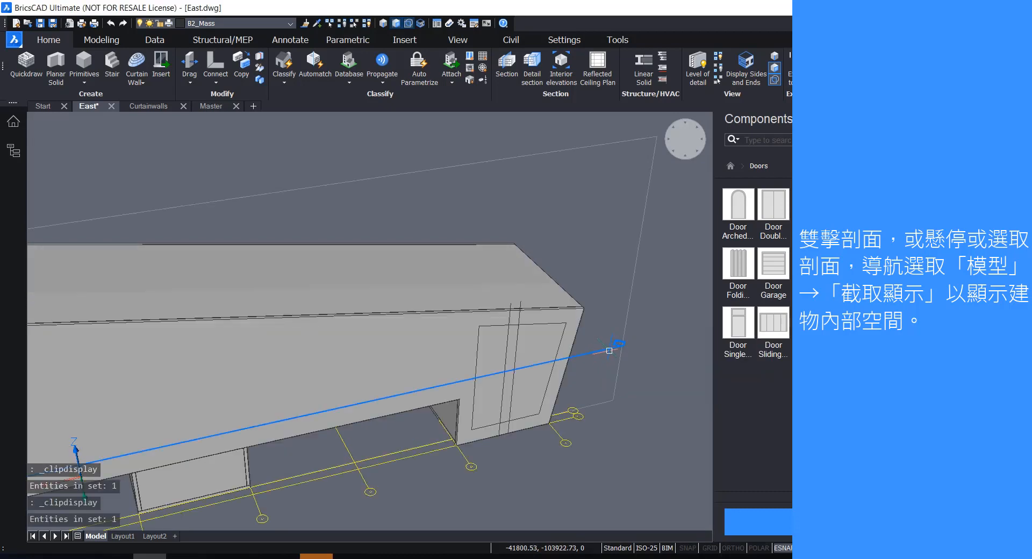
pyautogui.moveTo(611, 351)
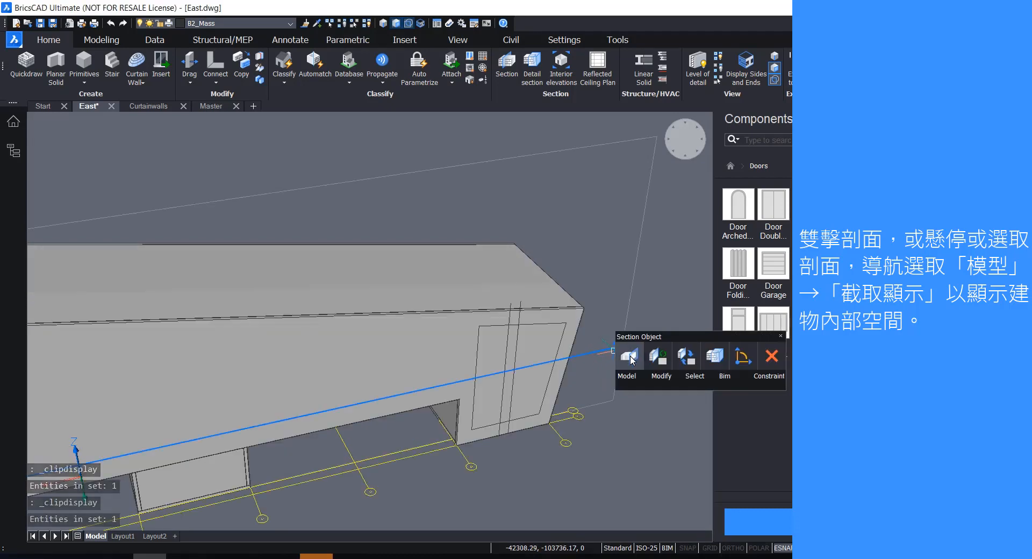
pyautogui.click(630, 358)
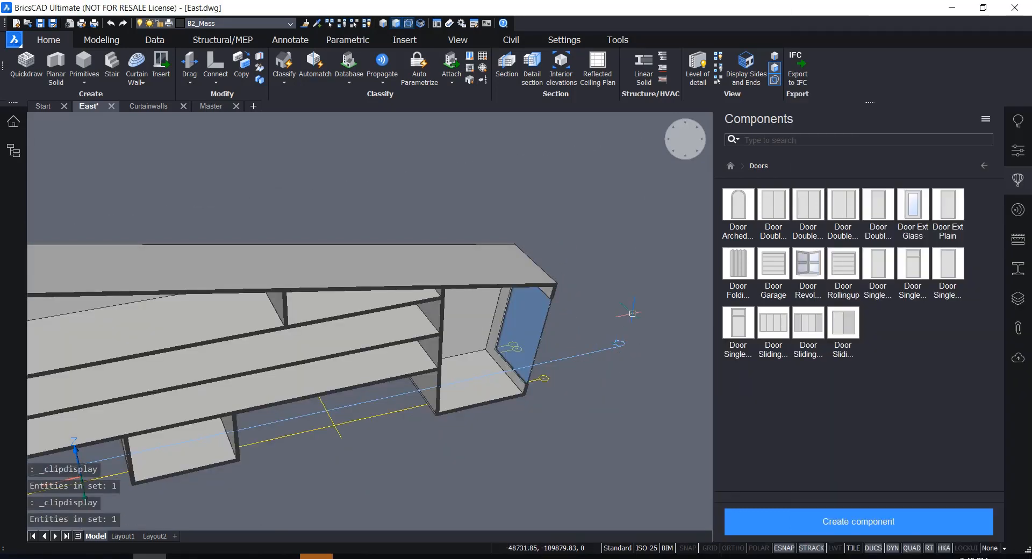
pyautogui.scroll(-3, 623, 314)
pyautogui.moveTo(535, 375)
pyautogui.keyDown('shift'); pyautogui.mouseDown(button='middle')
pyautogui.moveTo(559, 357)
pyautogui.moveTo(537, 357)
pyautogui.mouseUp(button='middle'); pyautogui.keyUp('shift')
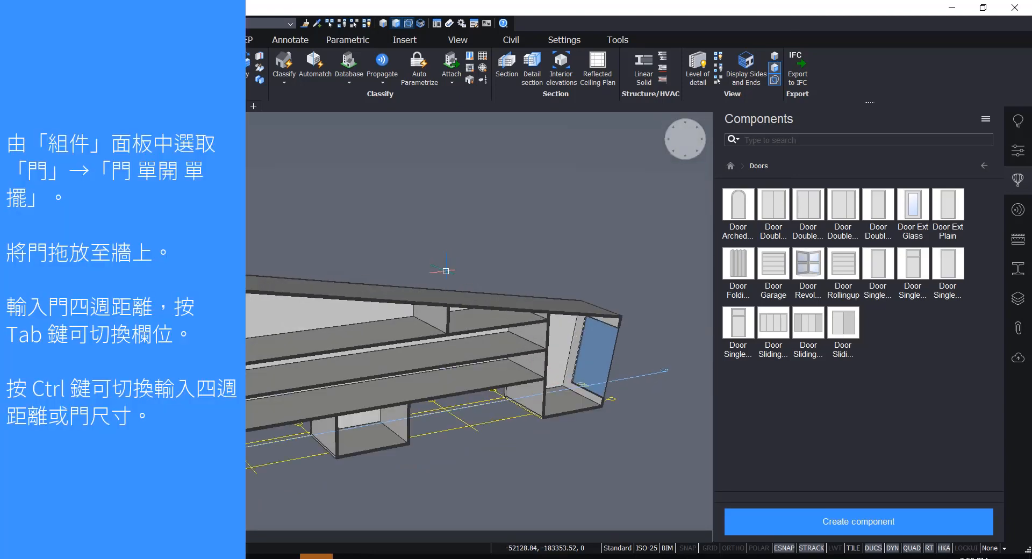
pyautogui.scroll(6, 484, 249)
pyautogui.moveTo(551, 243); pyautogui.dragTo(617, 161, button='middle')
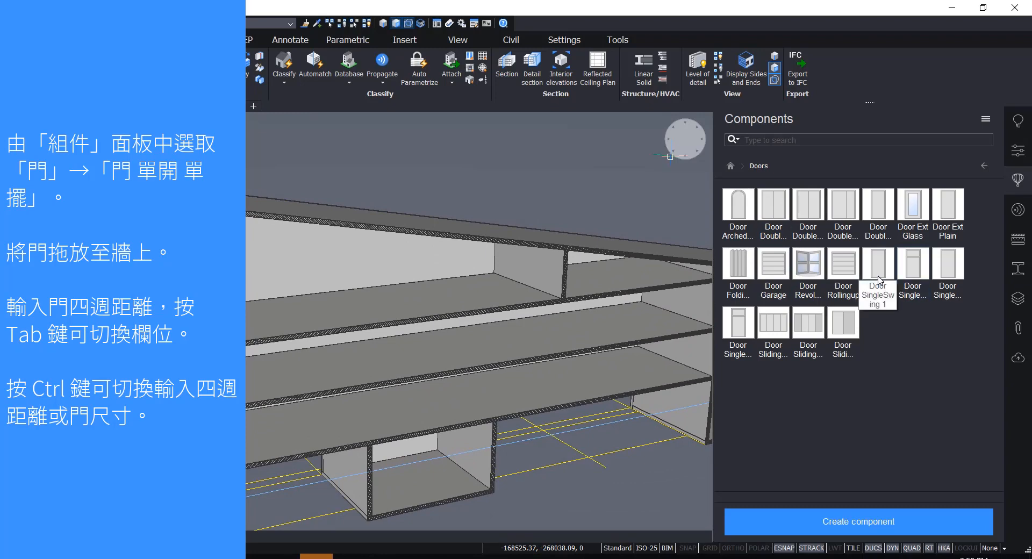
pyautogui.moveTo(919, 268); pyautogui.dragTo(508, 269)
pyautogui.scroll(1, 508, 270)
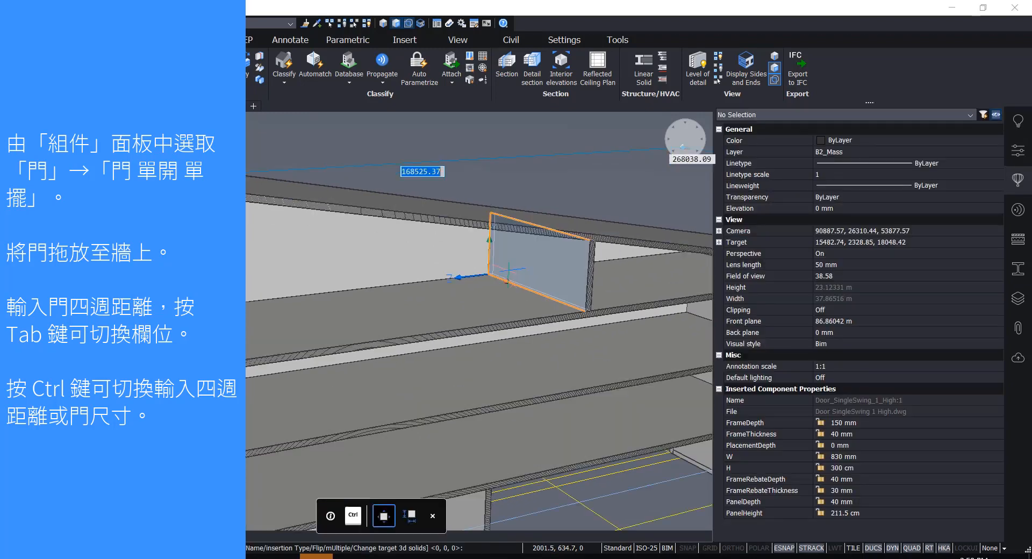
pyautogui.scroll(3, 518, 286)
pyautogui.scroll(-2, 476, 333)
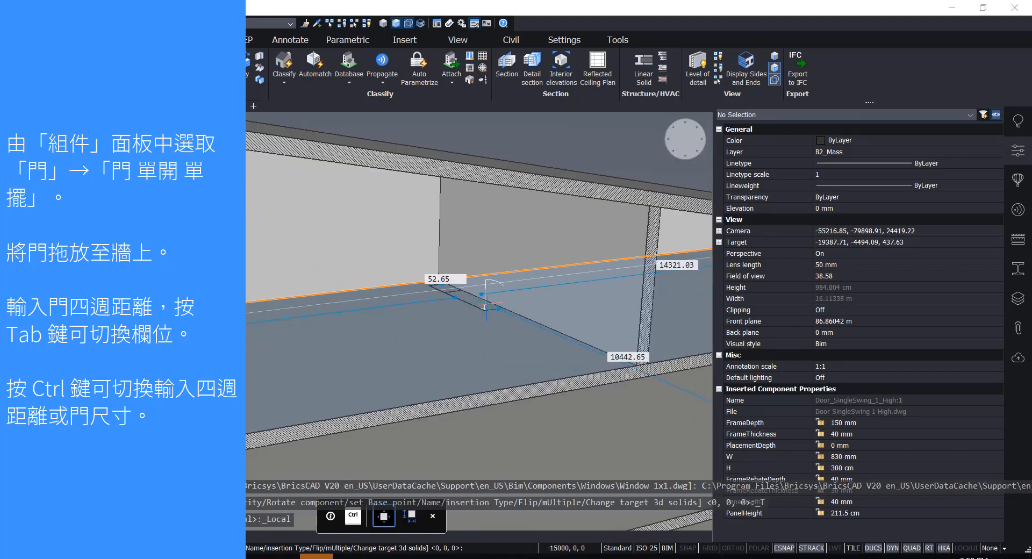
pyautogui.press('Escape')
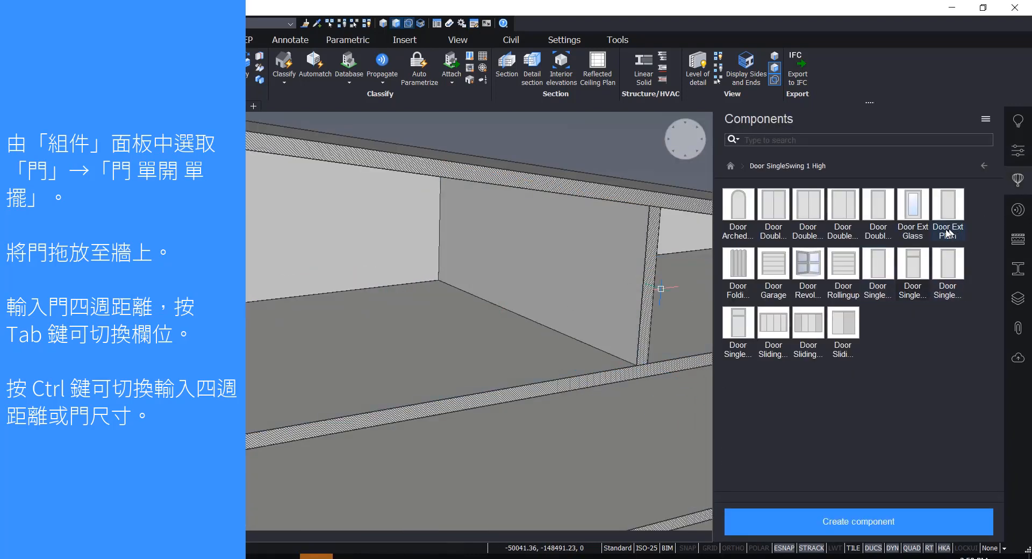
# Step: Bring a Door SingleSwing 1 into the top floor's interior partition wall, 4500 mm from the wall's rear edge and 0 mm from the floor
pyautogui.moveTo(914, 279); pyautogui.dragTo(542, 301)
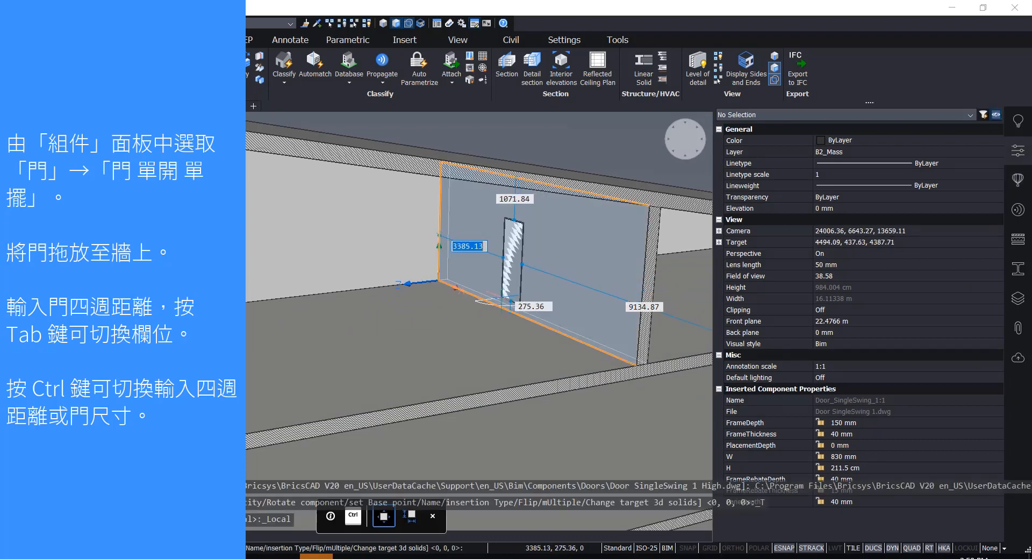
pyautogui.press('Tab')
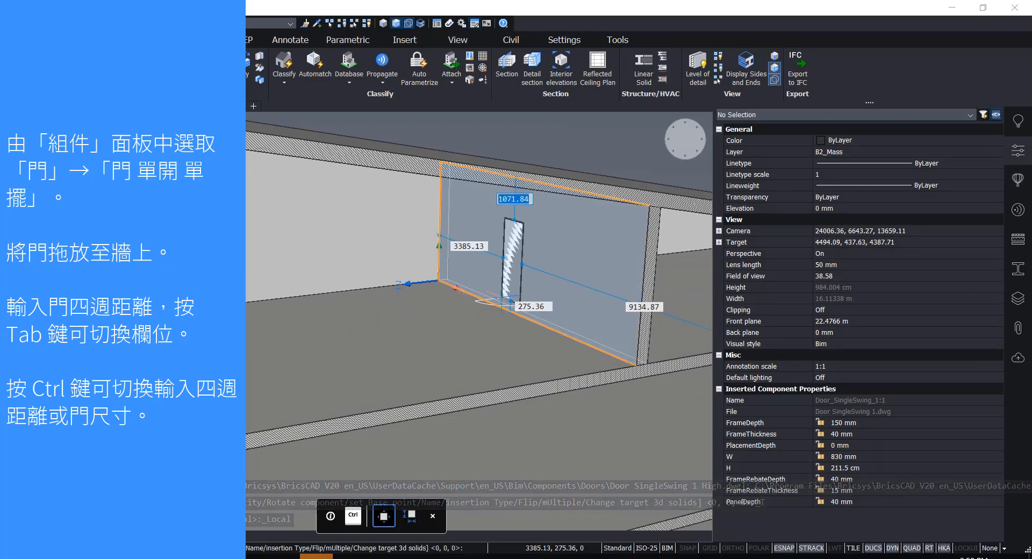
pyautogui.press('Tab')
pyautogui.press('Tab')
pyautogui.press('Tab')
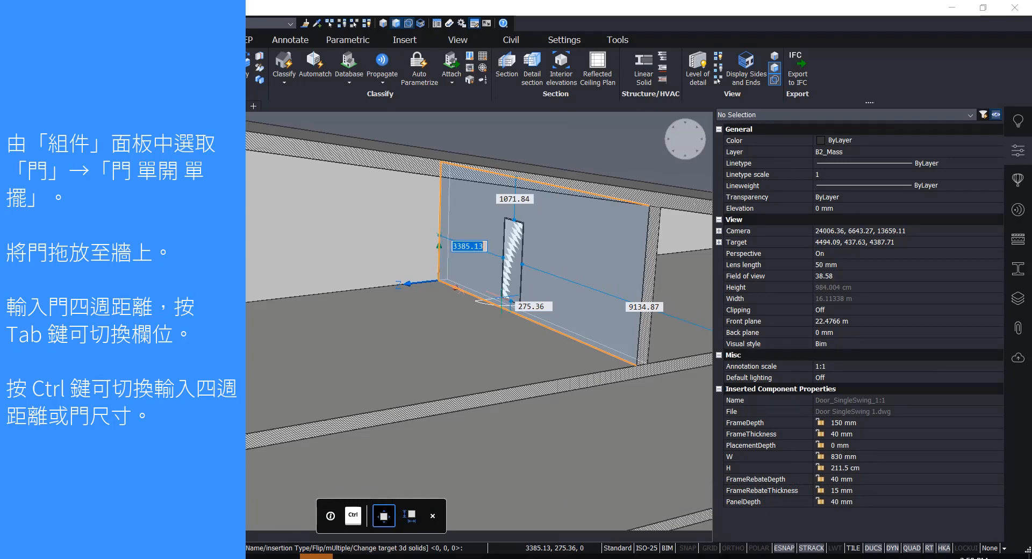
pyautogui.write('4500')
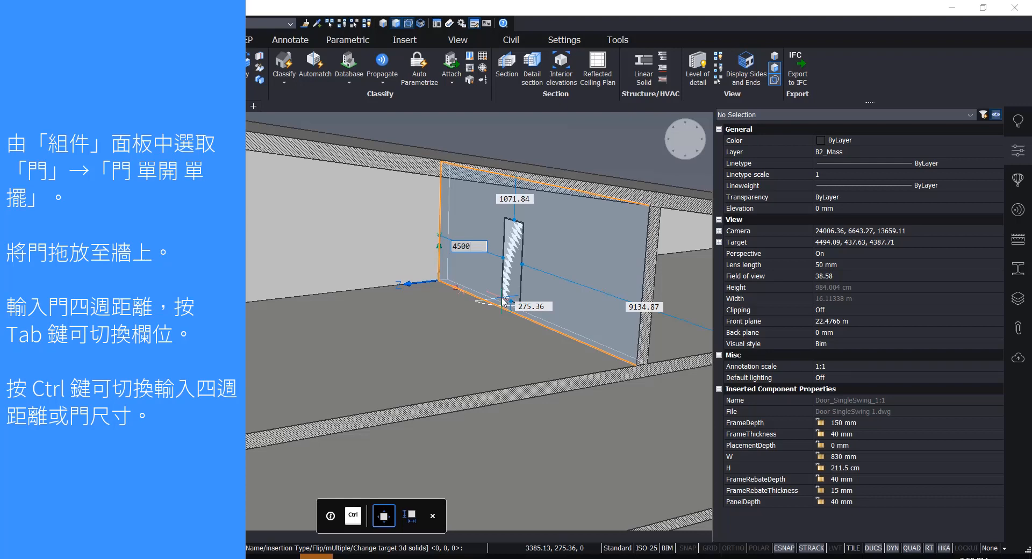
pyautogui.press('Tab')
pyautogui.press('Tab')
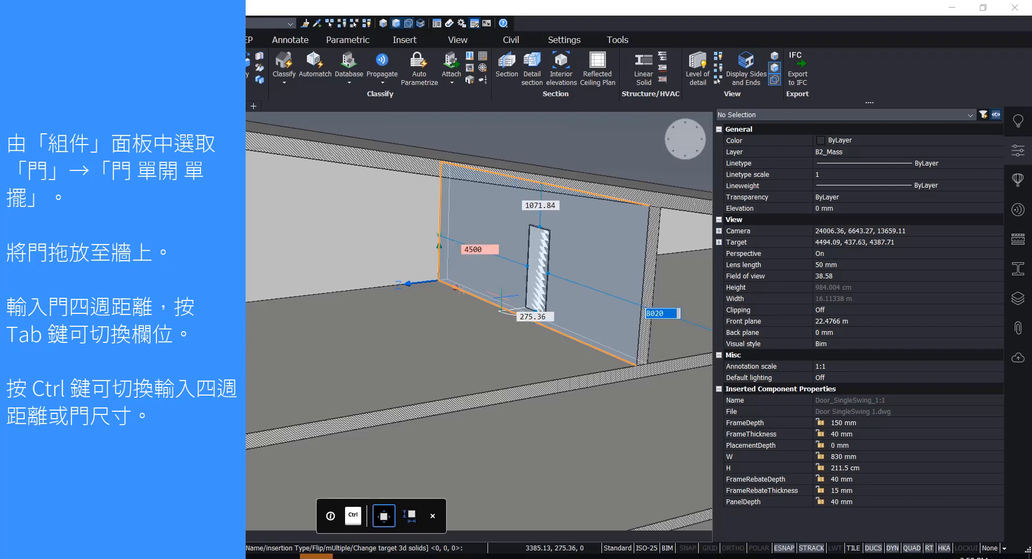
pyautogui.press('Tab')
pyautogui.write('0')
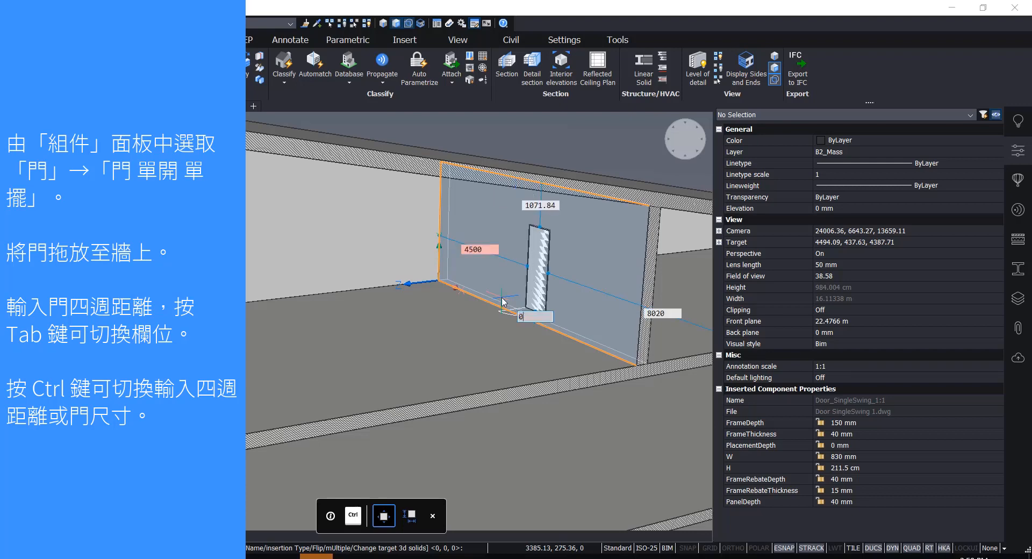
pyautogui.press('Tab')
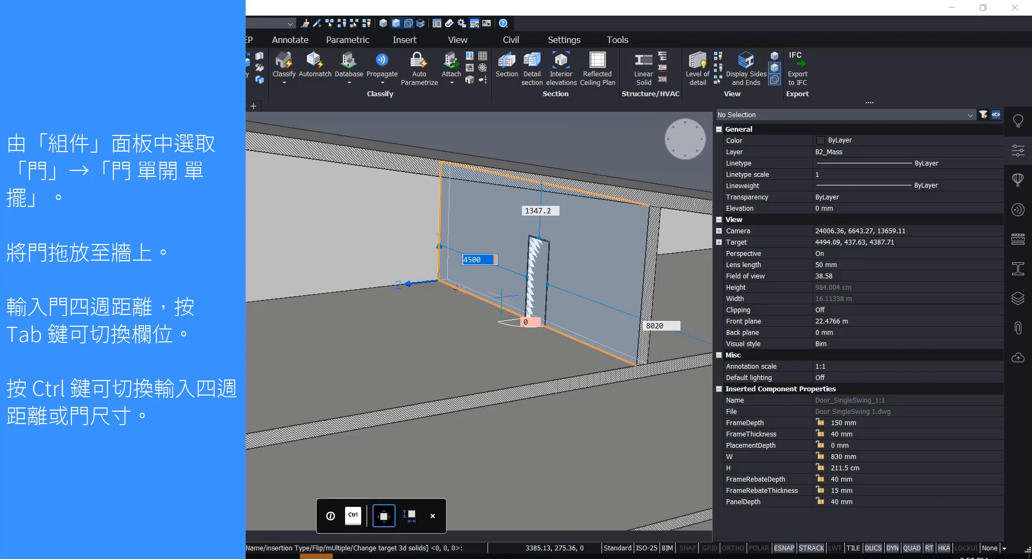
# Step: Set the overall height of the door being inserted to 2025 mm
pyautogui.press('ctrl')
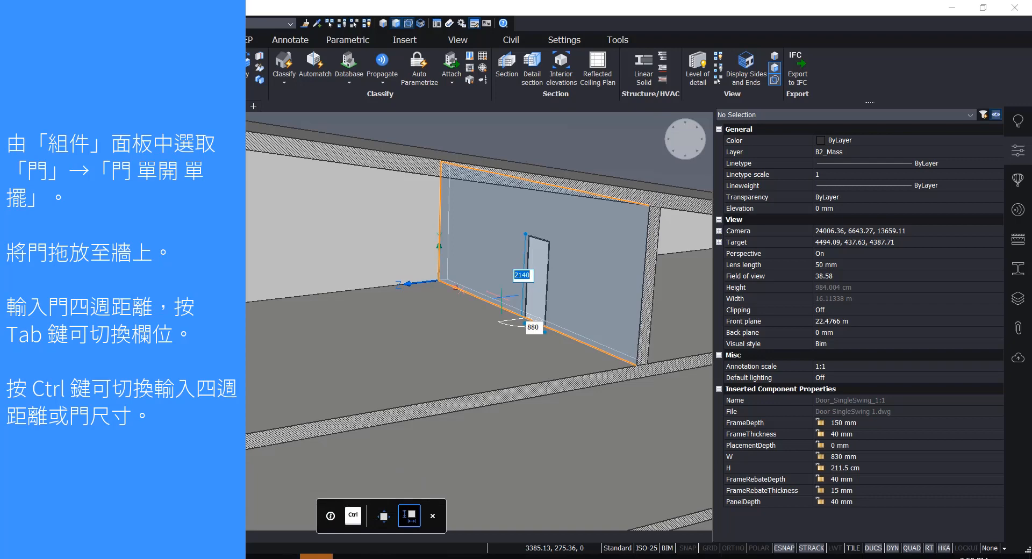
pyautogui.write('25')
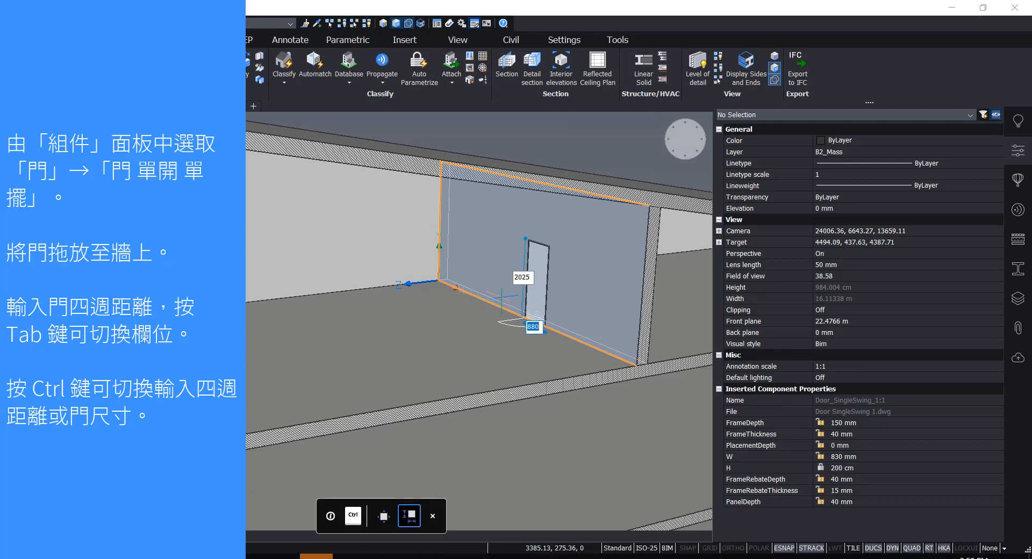
pyautogui.press('ctrl')
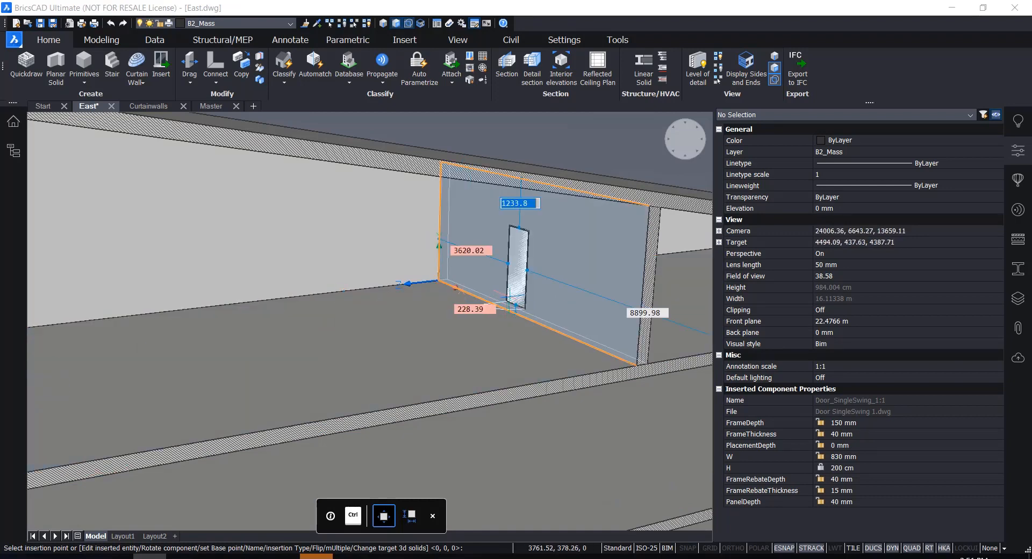
# Step: Set the door's distances again to 4500 mm from the wall's rear edge and 0 mm from the floor, and place it
pyautogui.press('Tab')
pyautogui.press('Tab')
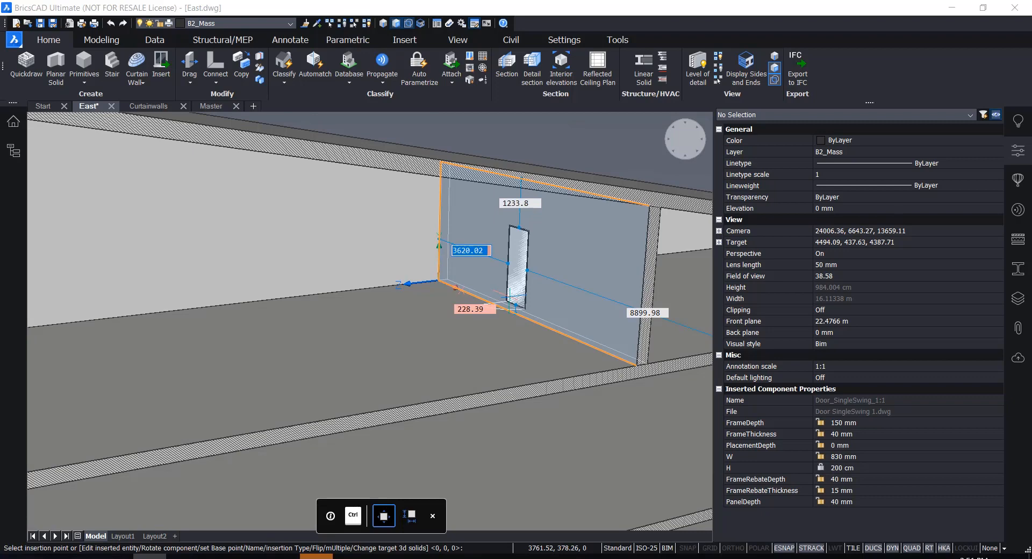
pyautogui.write('4500')
pyautogui.press('Tab')
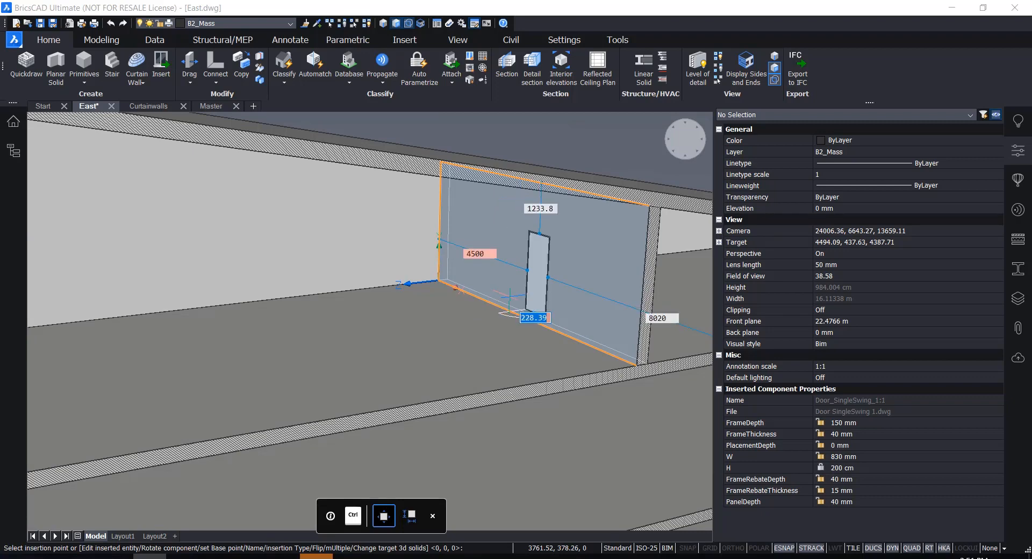
pyautogui.write('0')
pyautogui.press('Tab')
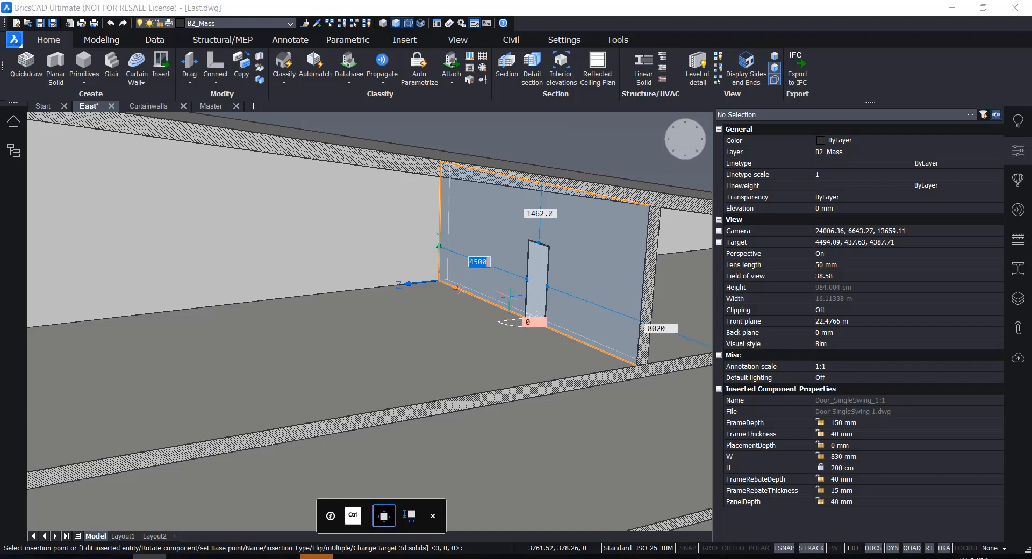
pyautogui.click(509, 301)
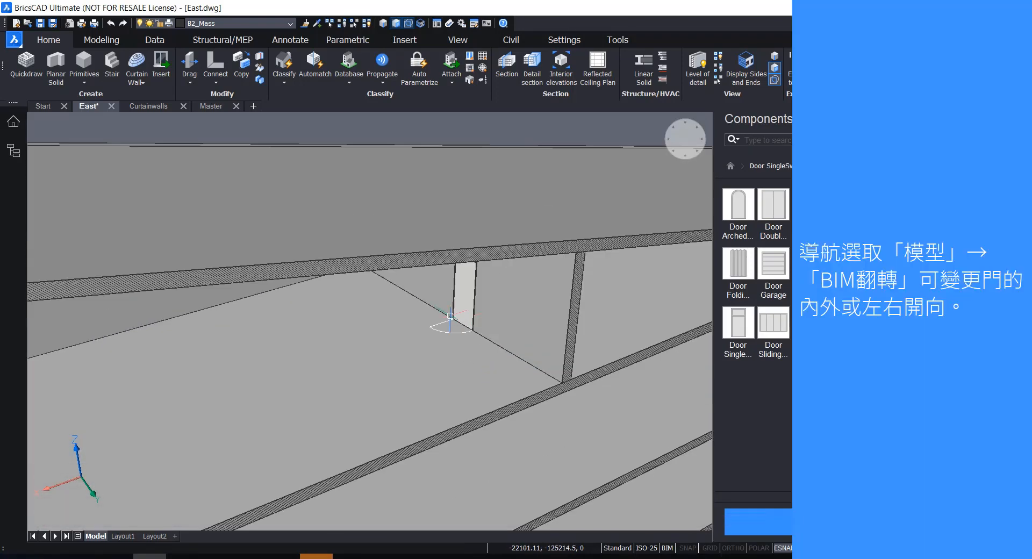
# Step: Flip the inserted door's swing left to right with BIM Flip
pyautogui.click(447, 343)
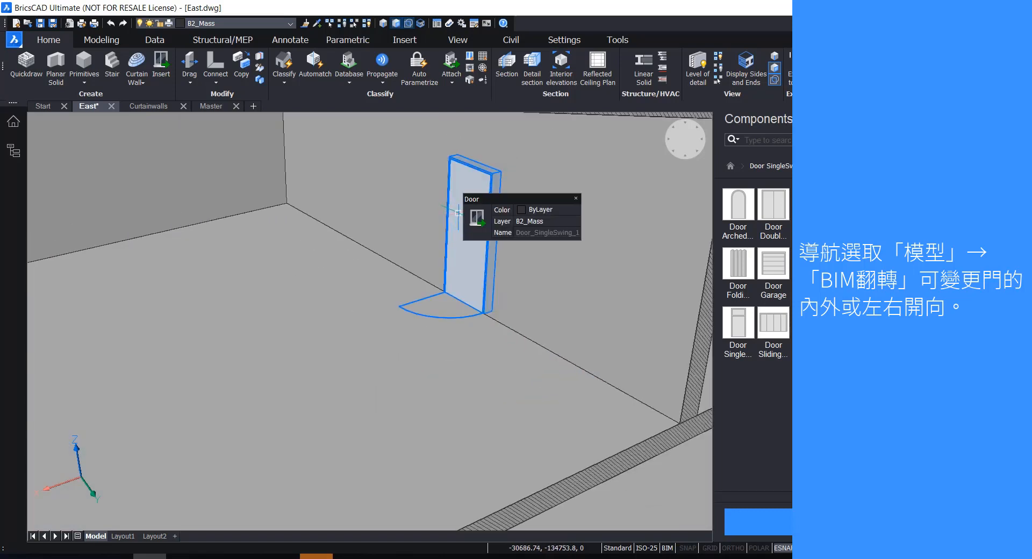
pyautogui.moveTo(473, 218)
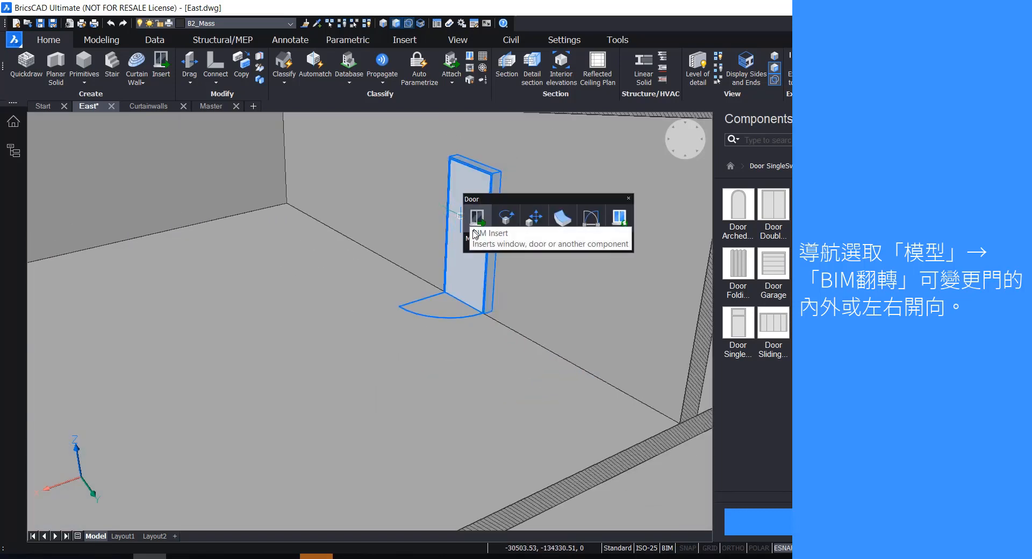
pyautogui.moveTo(475, 238)
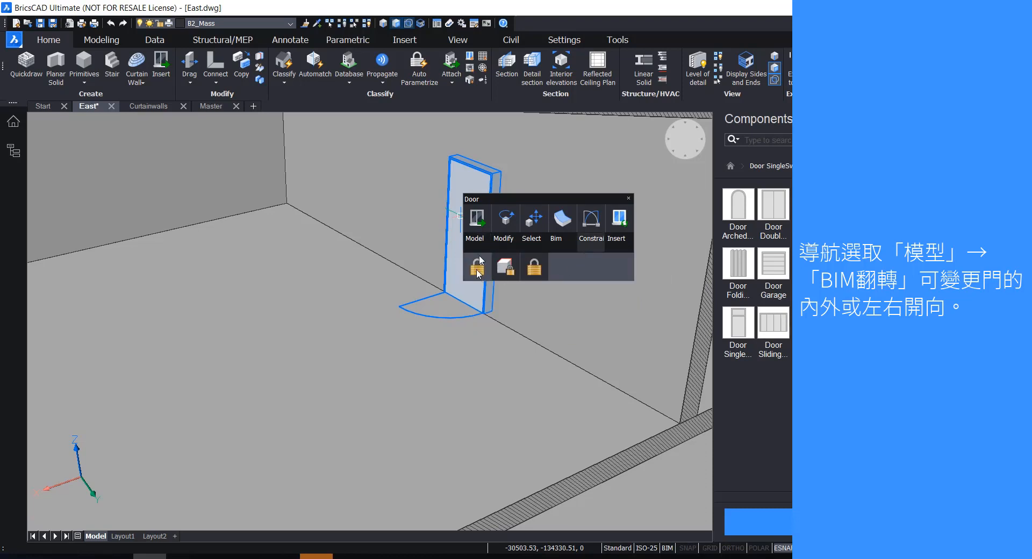
pyautogui.moveTo(575, 240)
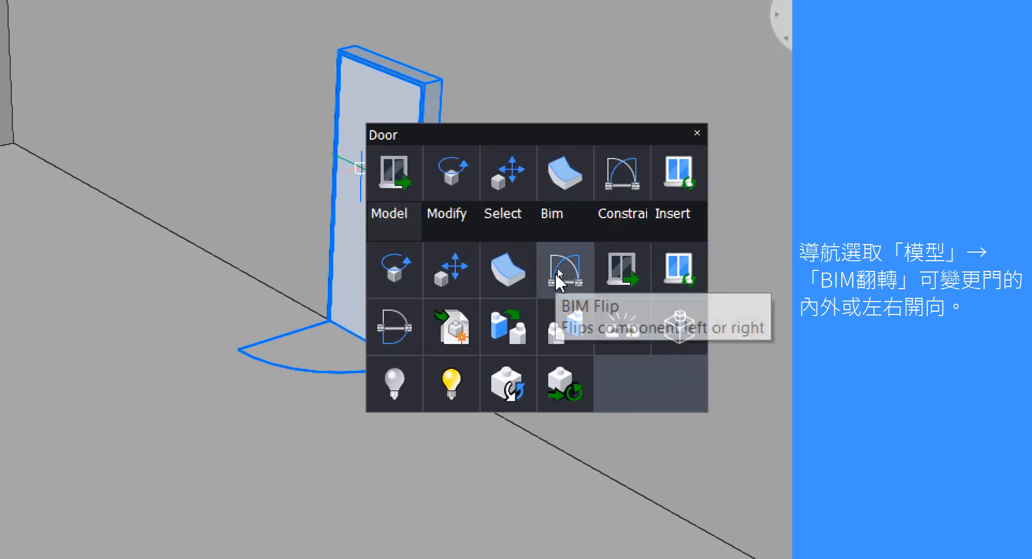
pyautogui.click(557, 274)
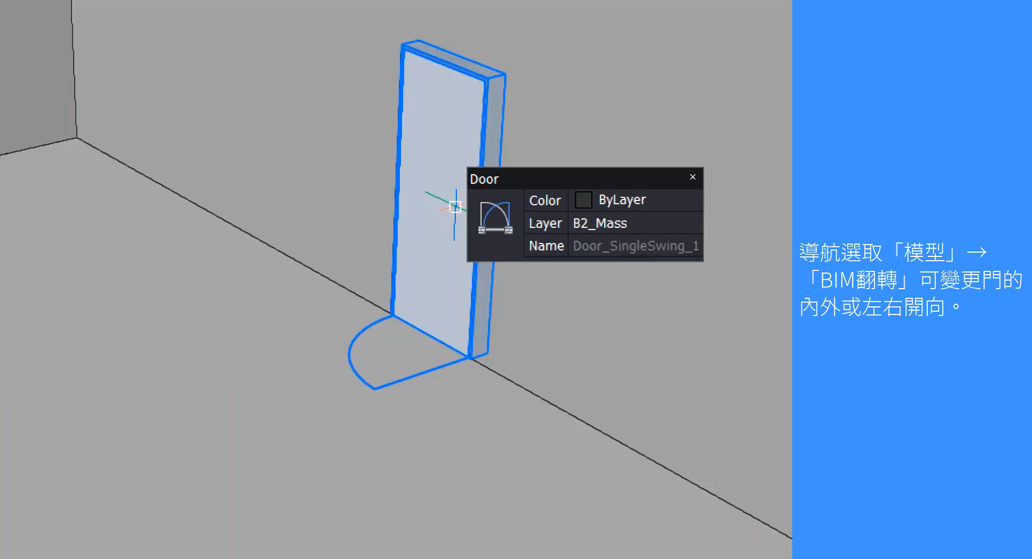
# Step: Flip the door's opening direction between inside and outside with BIM Flip
pyautogui.moveTo(500, 207)
pyautogui.moveTo(491, 269)
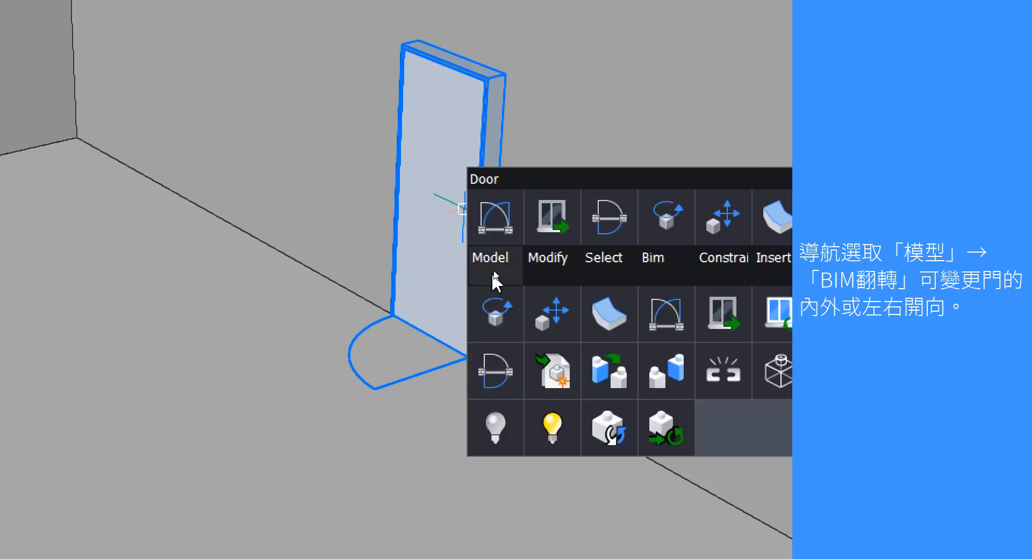
pyautogui.click(490, 379)
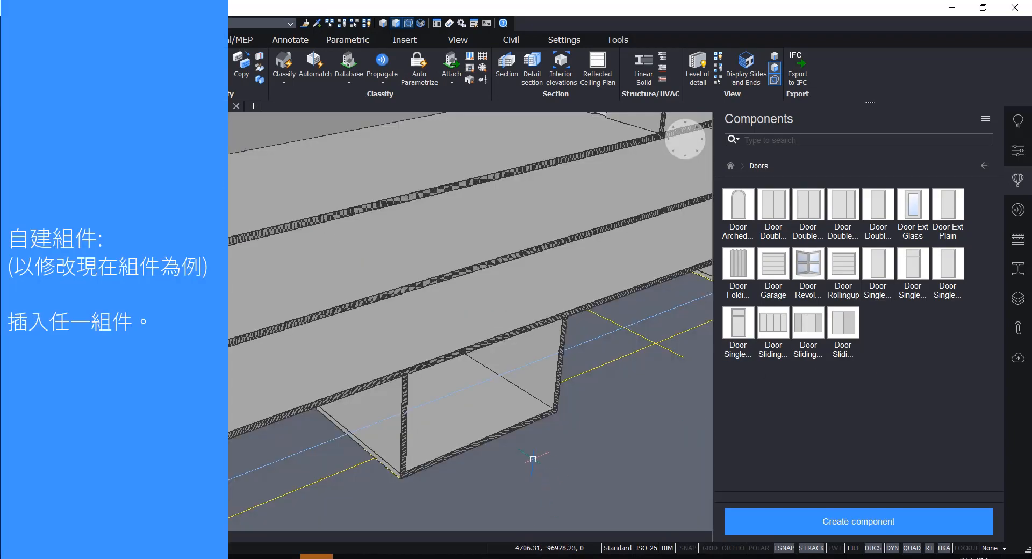
pyautogui.scroll(-1, 532, 459)
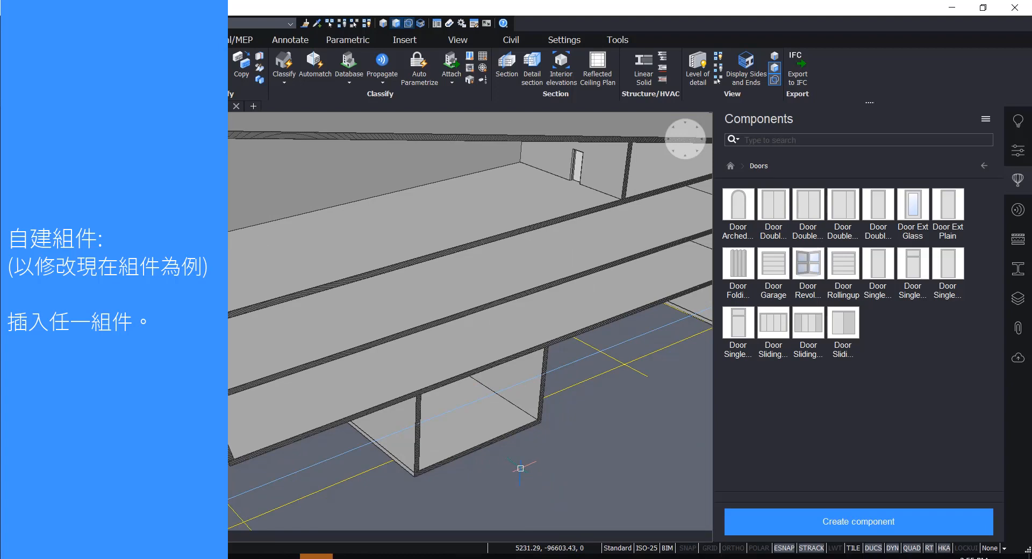
# Step: Insert the Furniture Desk component from the Furnishing Elements library onto the floor of the building's lower room
pyautogui.click(985, 166)
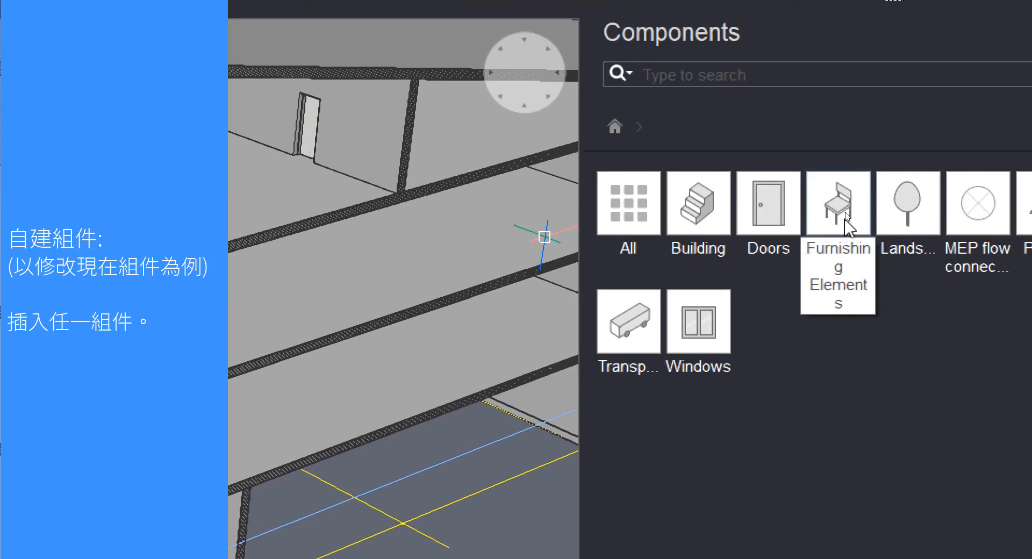
pyautogui.click(845, 215)
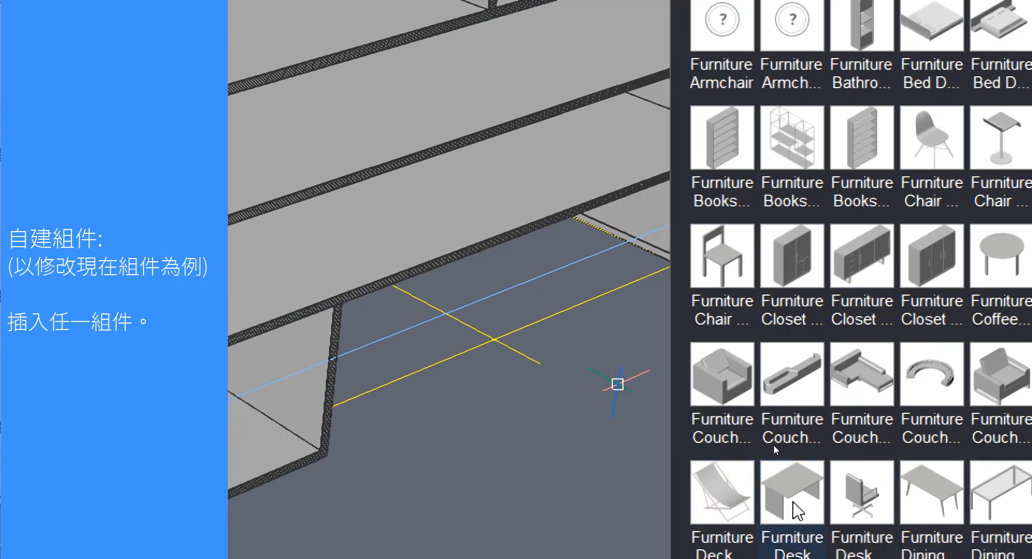
pyautogui.click(794, 505)
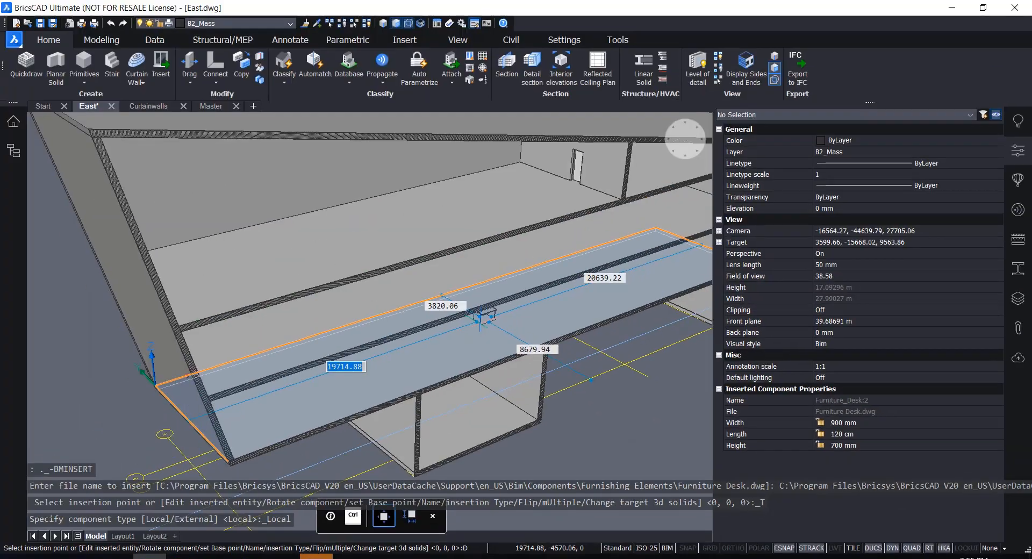
pyautogui.scroll(6, 482, 408)
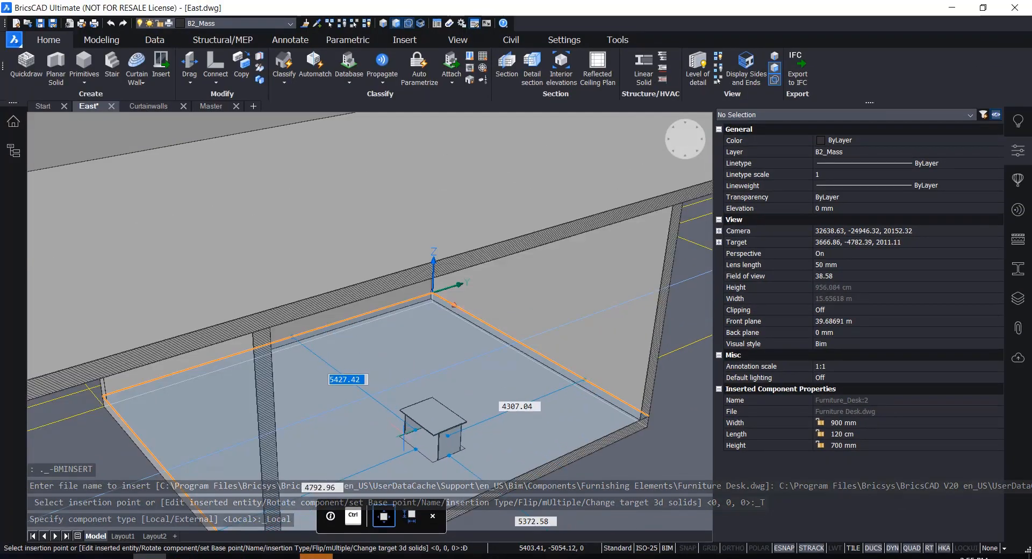
pyautogui.click(414, 438)
# Step: Open a copy of the inserted desk component for editing
pyautogui.scroll(5, 438, 450)
pyautogui.scroll(-1, 415, 321)
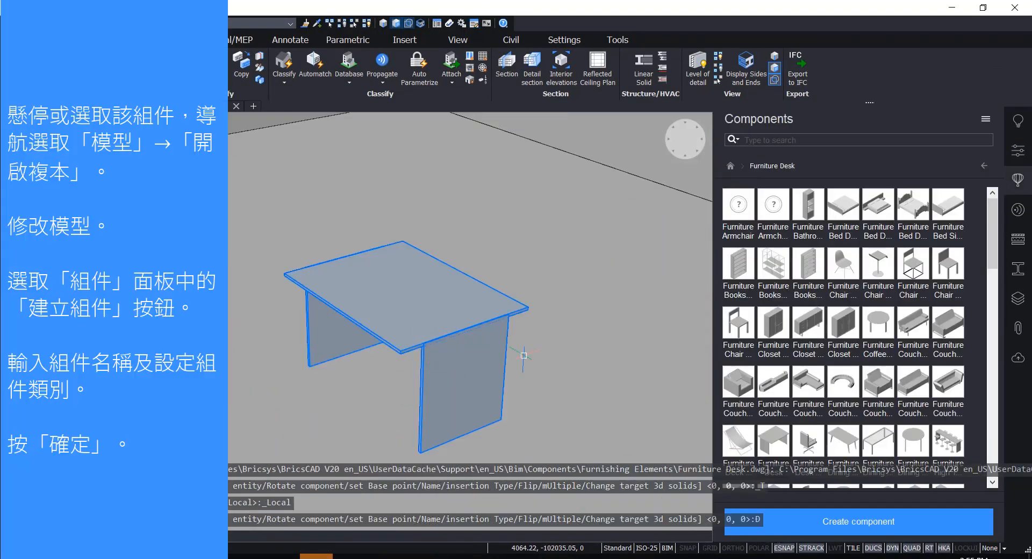
pyautogui.keyDown('shift'); pyautogui.moveTo(521, 357); pyautogui.dragTo(485, 369, button='middle'); pyautogui.keyUp('shift')
pyautogui.scroll(2, 485, 369)
pyautogui.moveTo(437, 252)
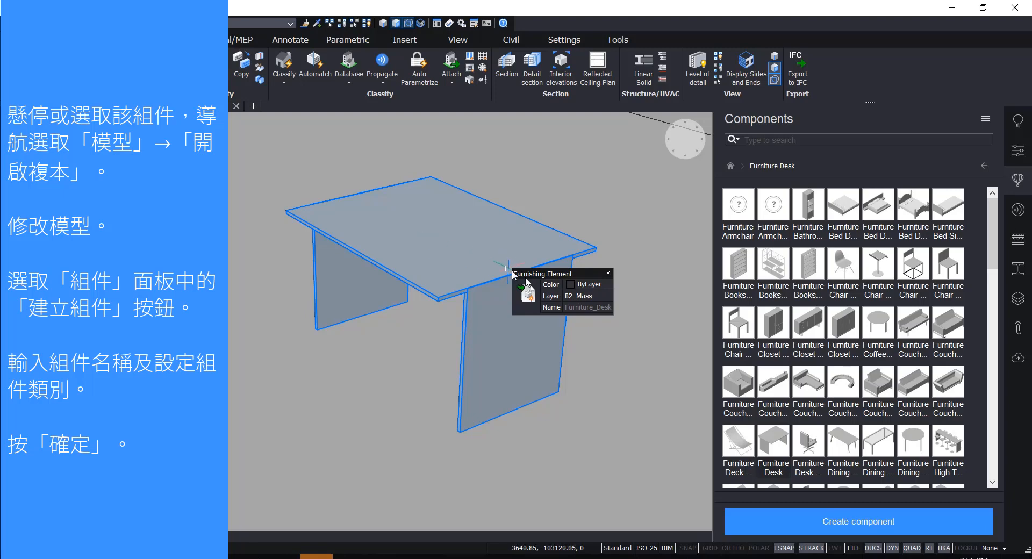
pyautogui.moveTo(531, 316)
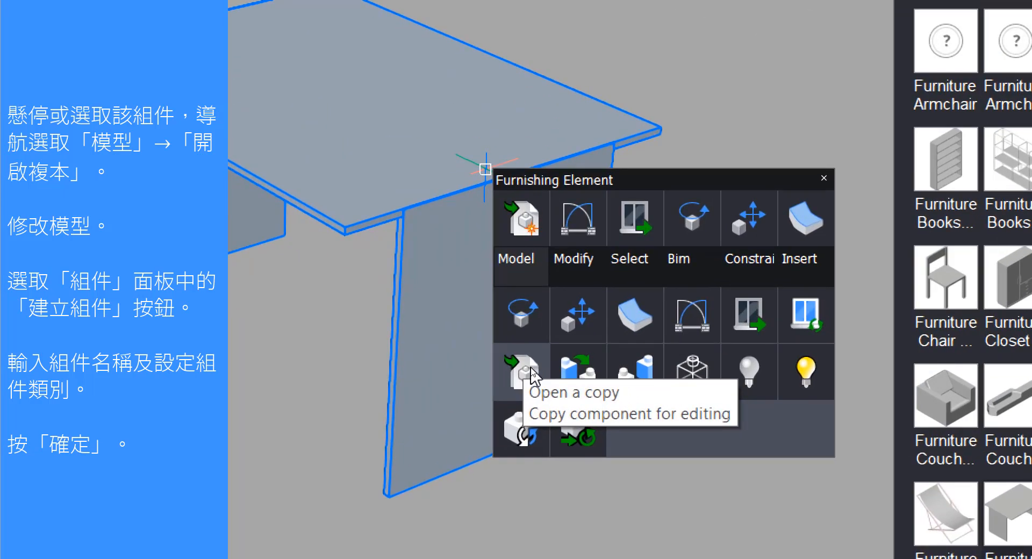
pyautogui.click(530, 369)
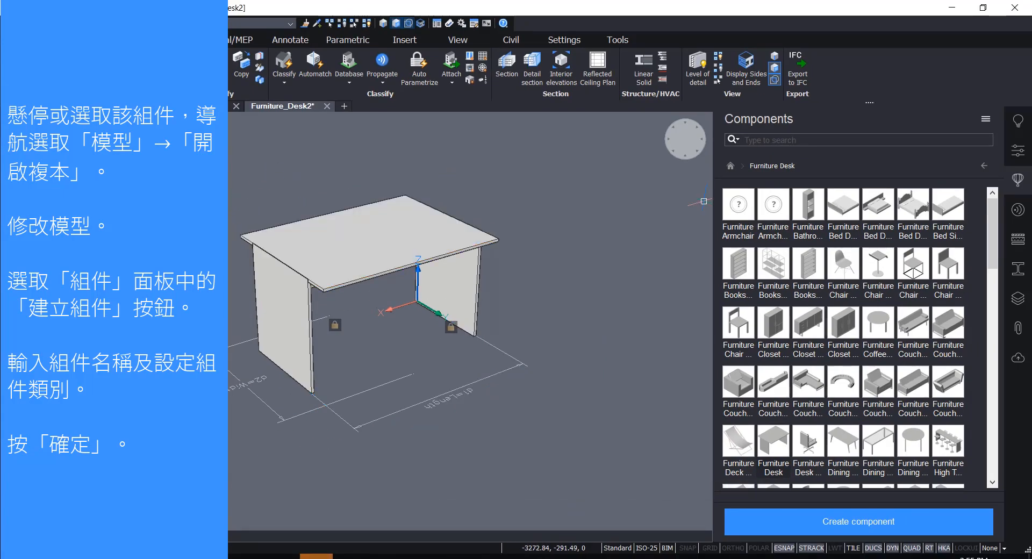
# Step: Create a library component named MyDesk from the desk drawing in the current Furnishing Elements category
pyautogui.scroll(3, 410, 265)
pyautogui.scroll(-3, 263, 251)
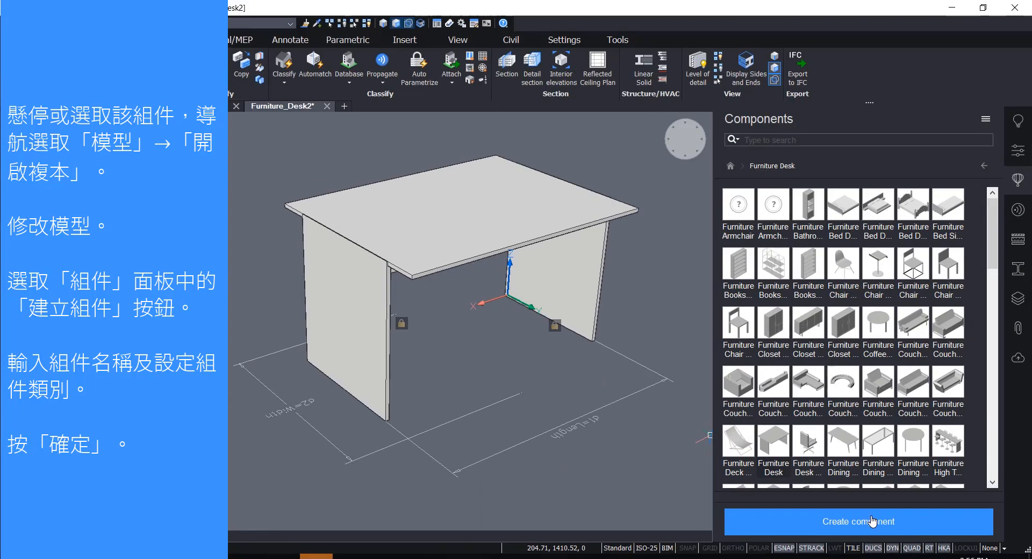
pyautogui.click(803, 522)
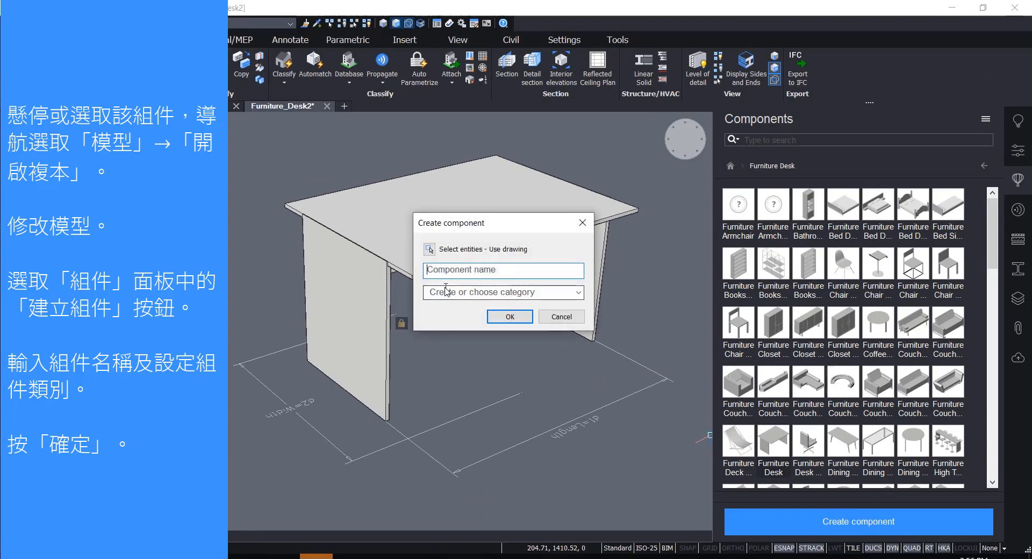
pyautogui.click(485, 273)
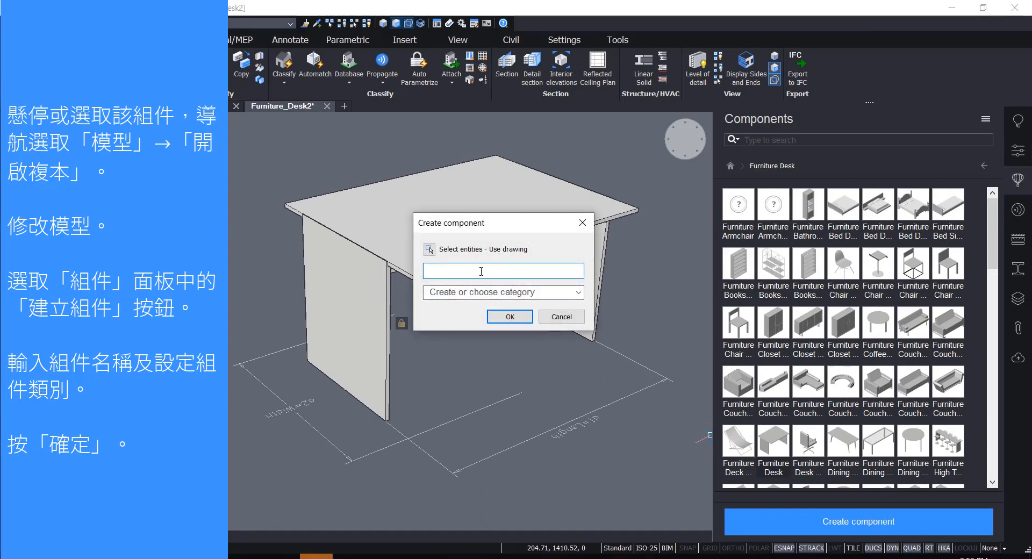
pyautogui.write('MyDesk')
pyautogui.click(578, 292)
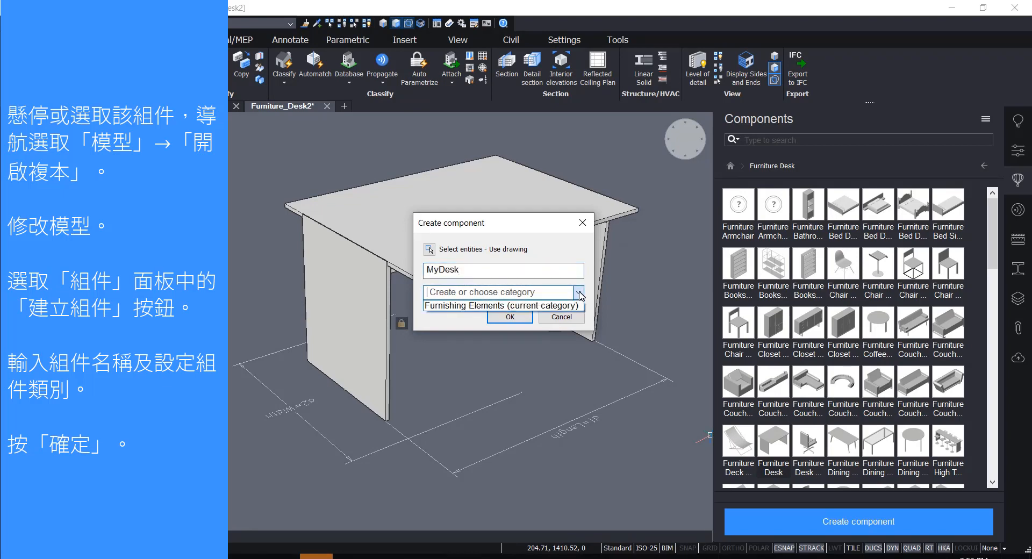
pyautogui.click(458, 306)
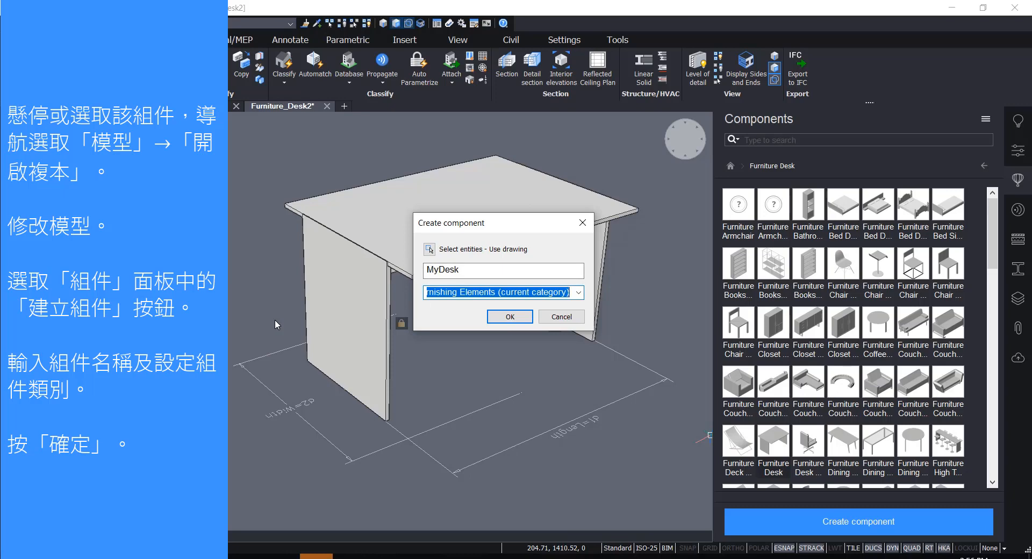
pyautogui.click(503, 318)
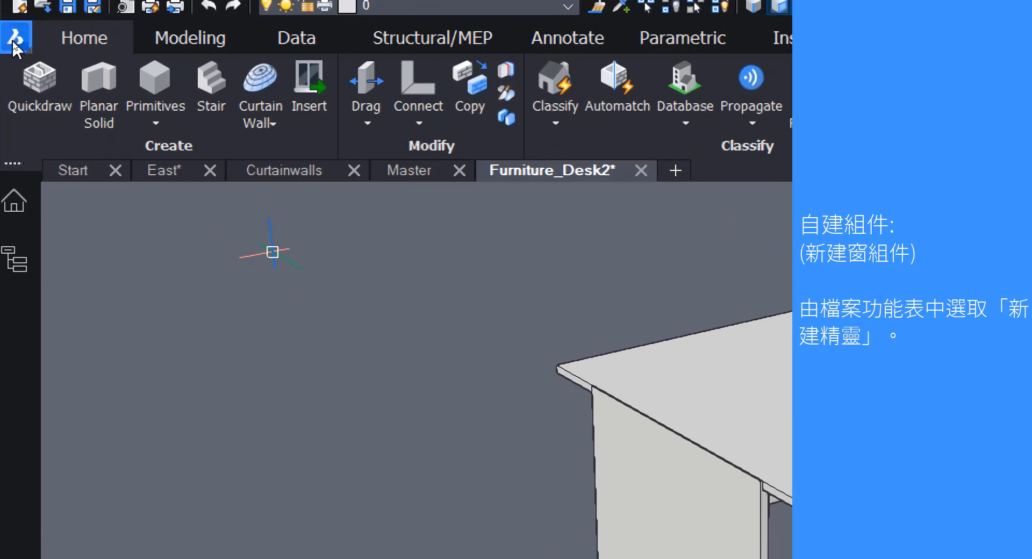
# Step: Create a new drawing from the BIM-Window-metric.dwt template without making that template the default
pyautogui.click(16, 42)
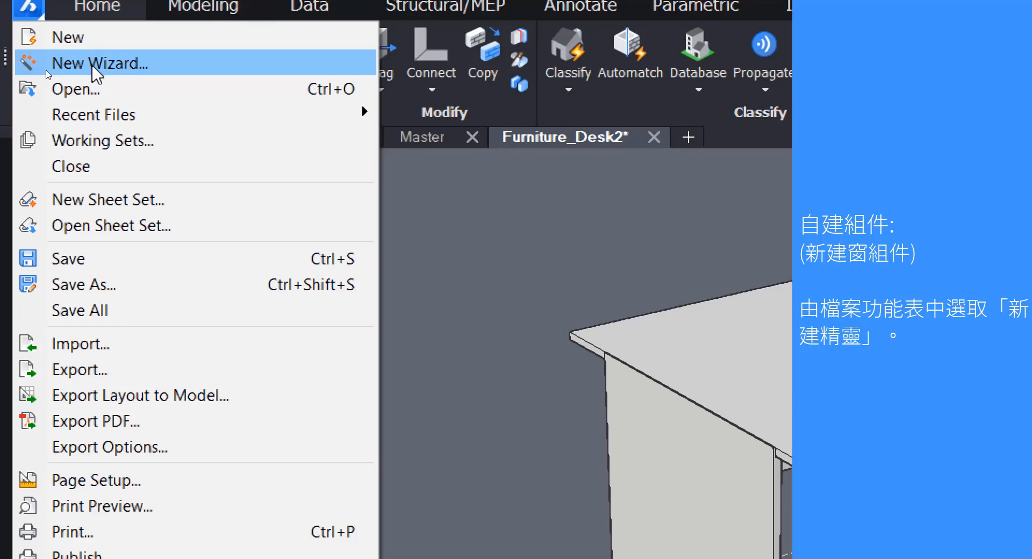
pyautogui.click(93, 64)
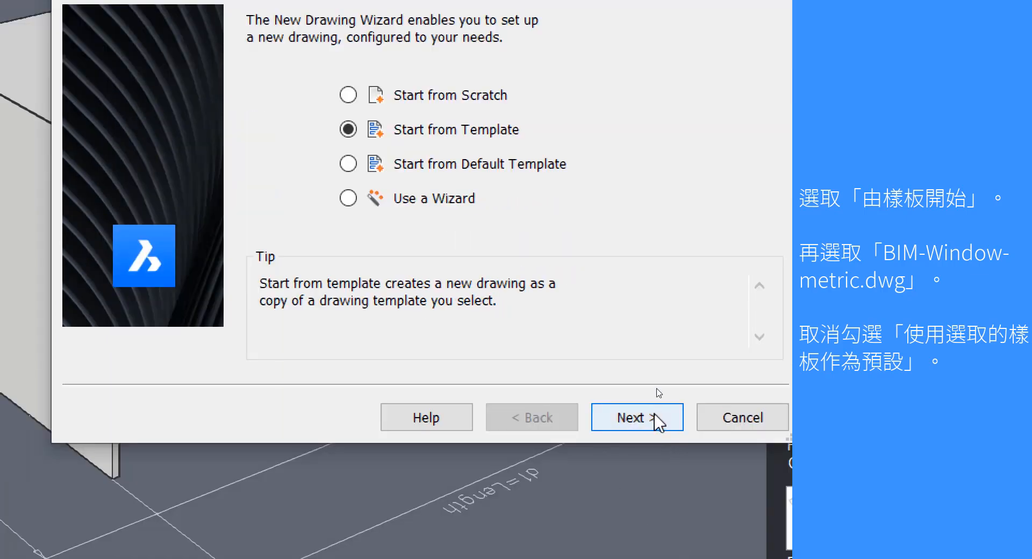
pyautogui.click(708, 530)
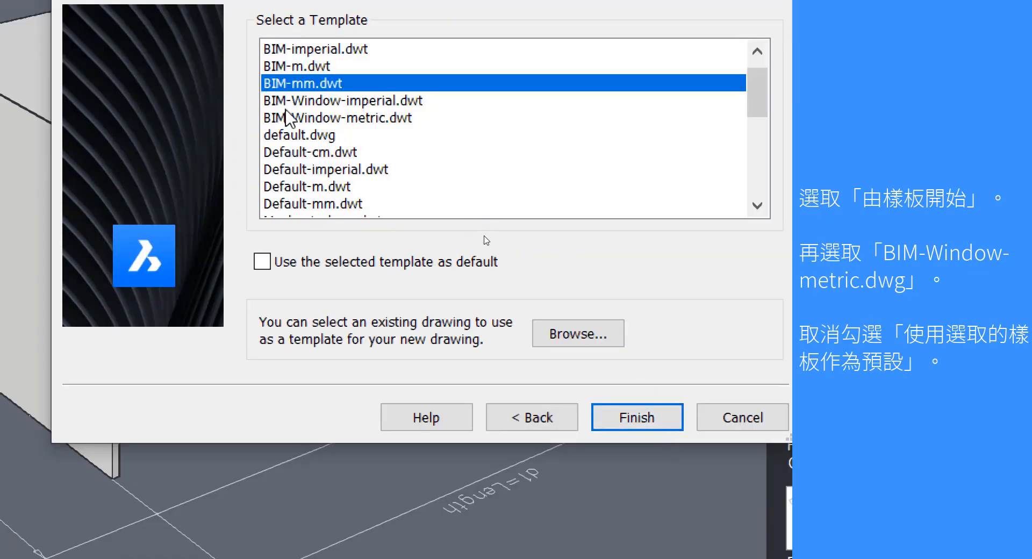
pyautogui.click(344, 121)
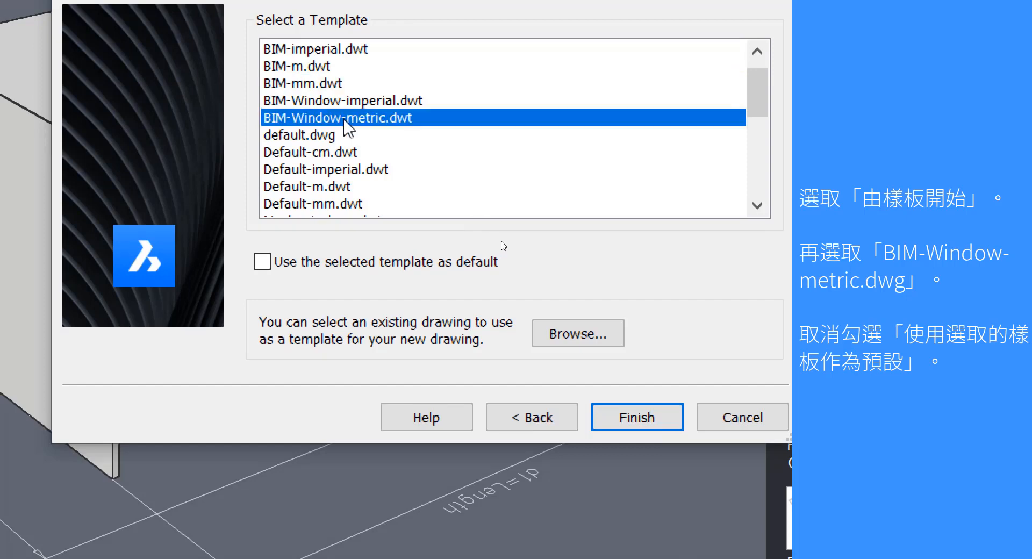
pyautogui.click(267, 267)
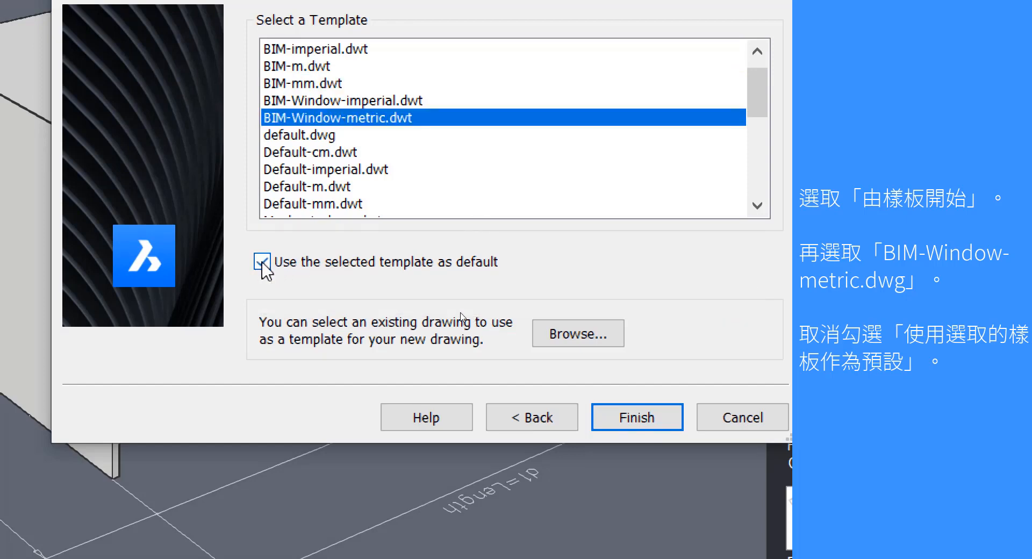
pyautogui.click(266, 269)
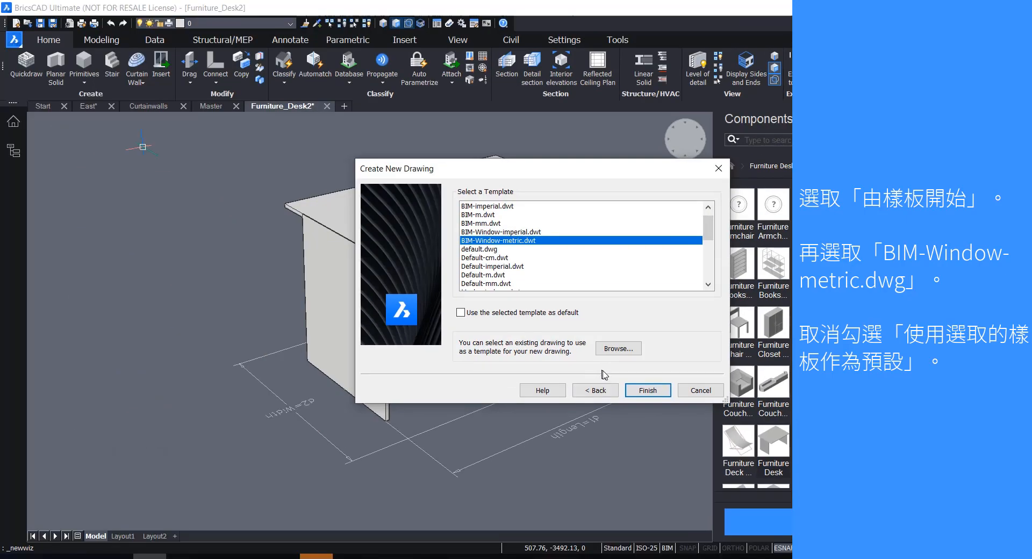
pyautogui.click(648, 391)
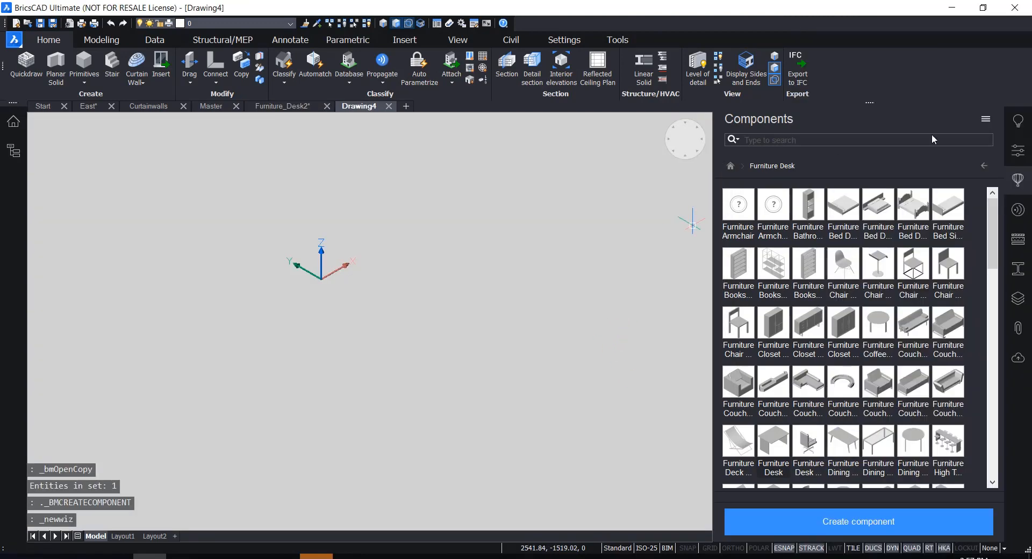
# Step: Hide the component library and display the new drawing's layer list
pyautogui.click(1019, 183)
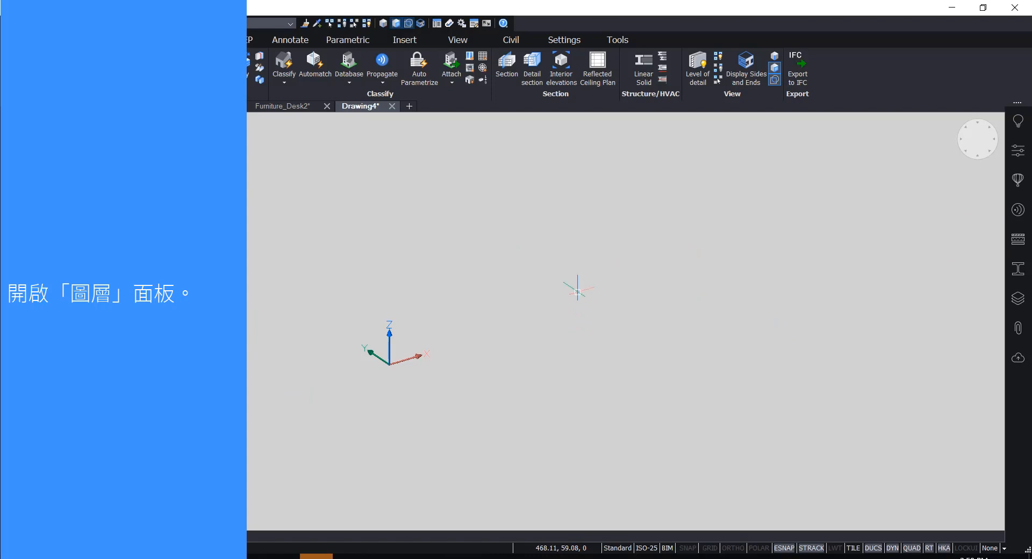
pyautogui.click(1014, 304)
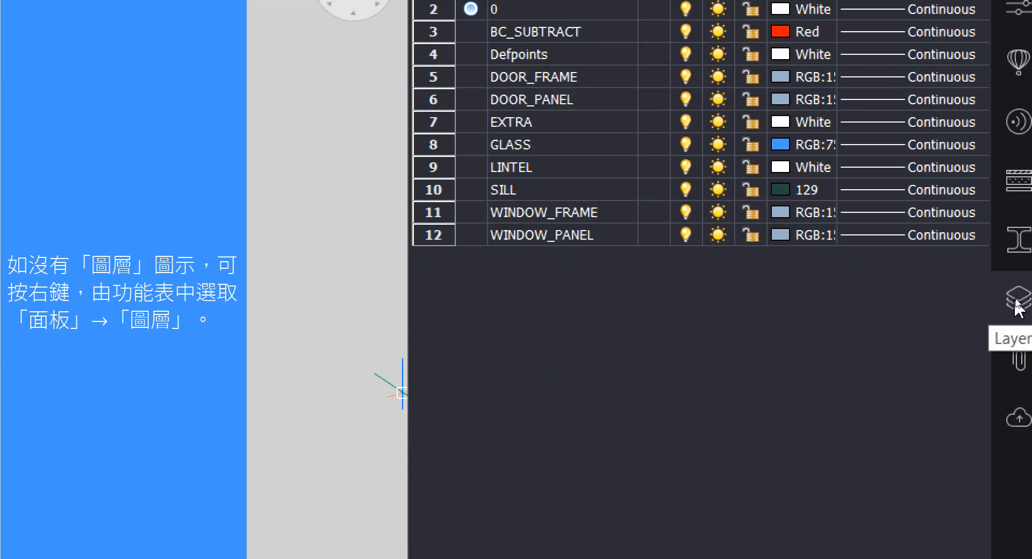
pyautogui.rightClick(1020, 394)
pyautogui.moveTo(999, 501)
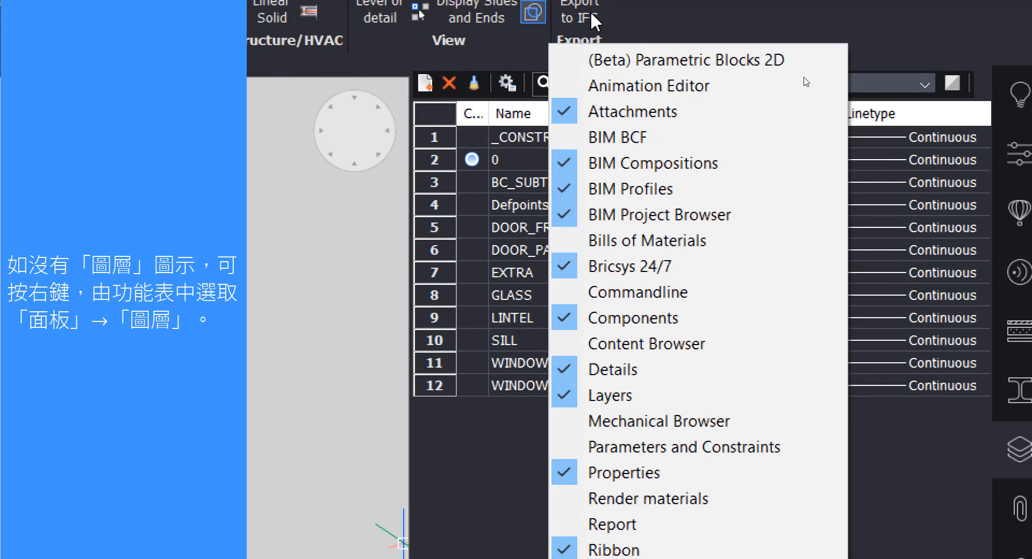
pyautogui.click(624, 409)
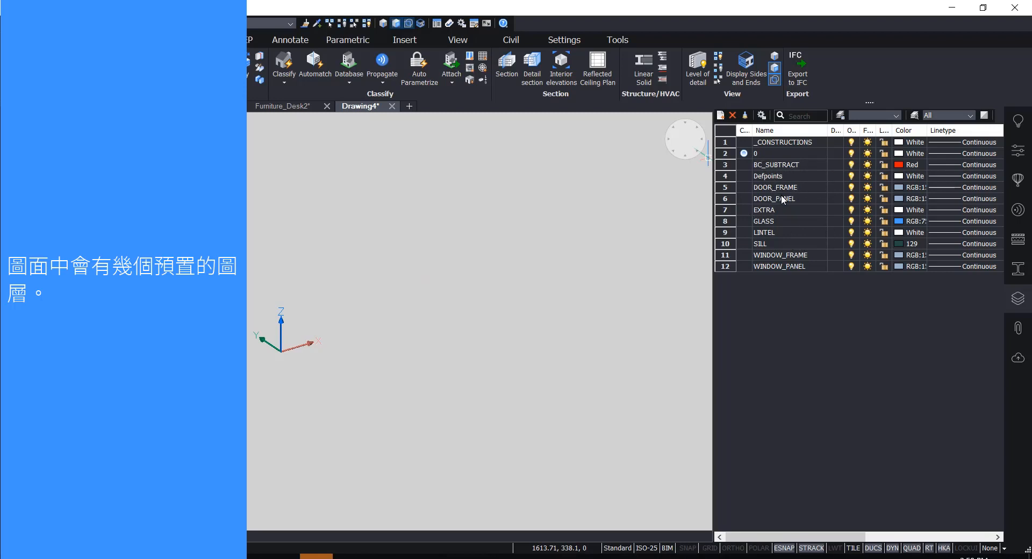
# Step: Examine the template's preset GLASS, SILL, WINDOW_FRAME and WINDOW_PANEL layers, and close the layer list
pyautogui.click(771, 220)
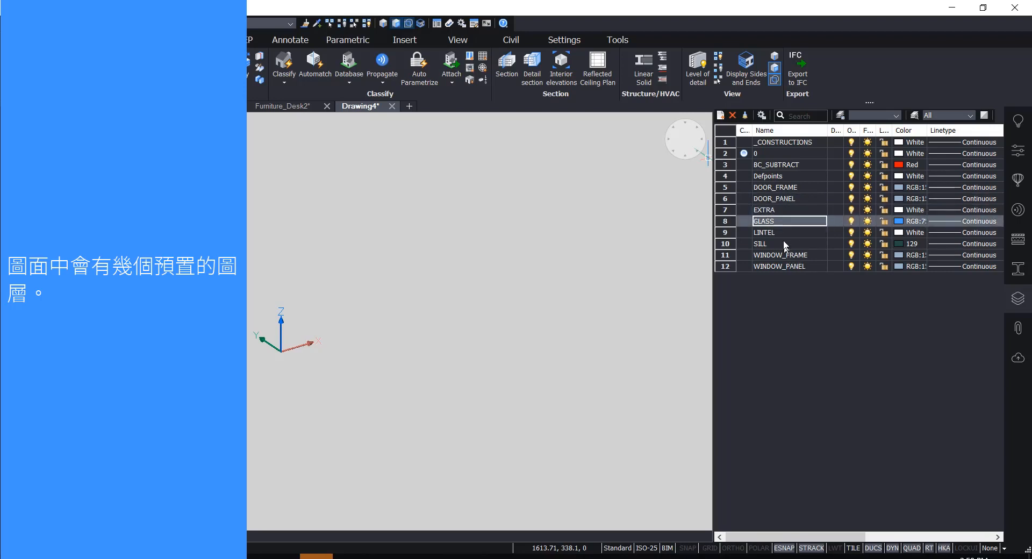
pyautogui.click(784, 245)
pyautogui.click(787, 255)
pyautogui.click(788, 265)
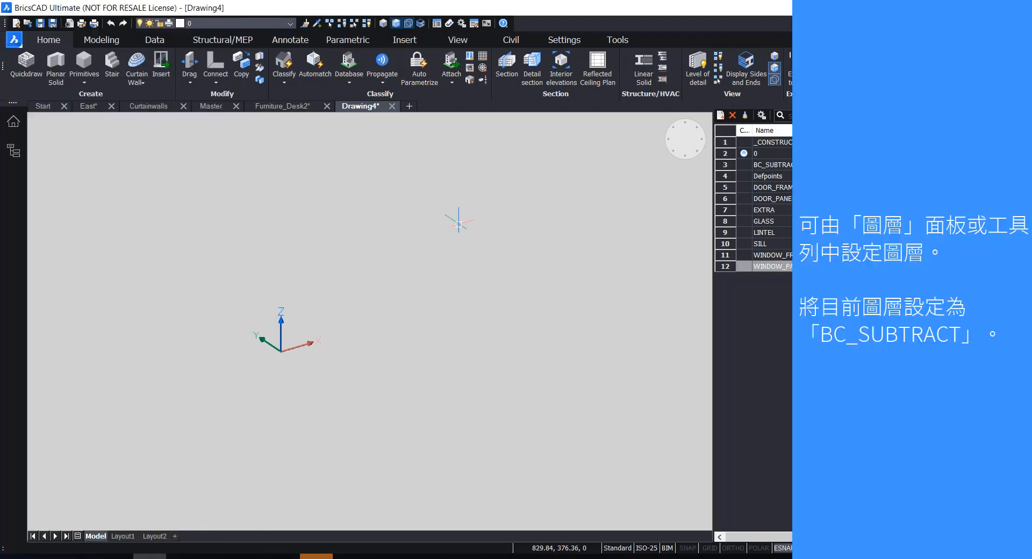
pyautogui.click(1018, 151)
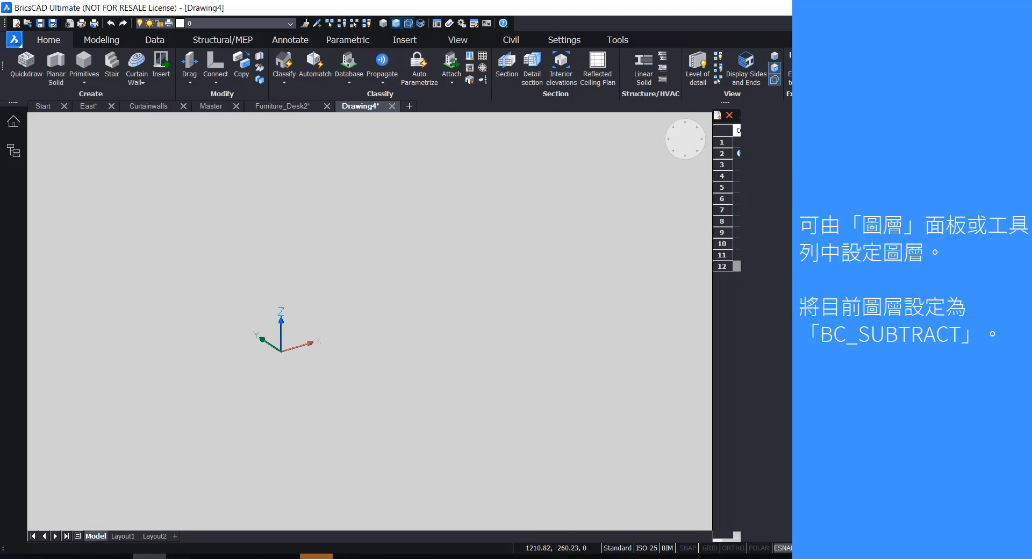
# Step: Make BC_SUBTRACT the current layer
pyautogui.click(234, 21)
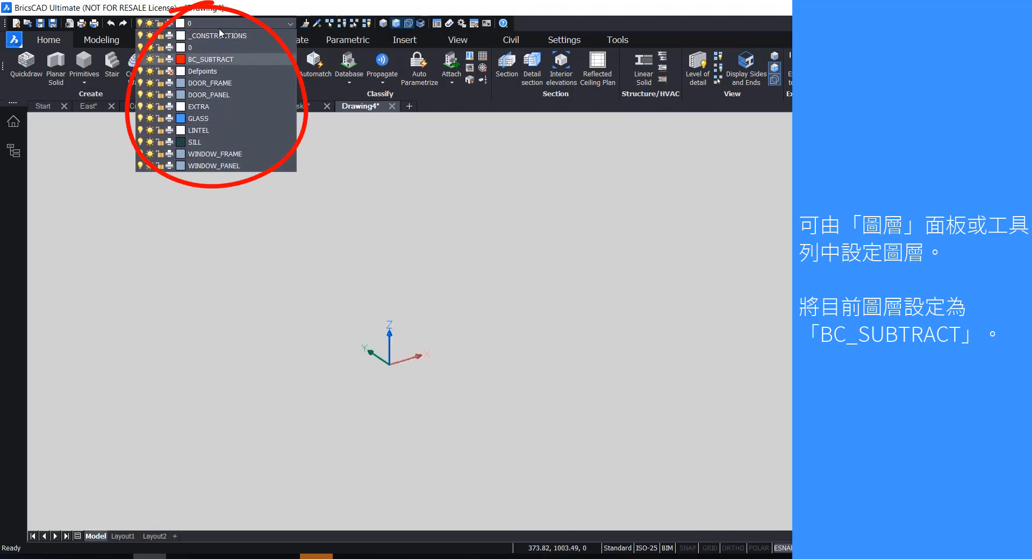
pyautogui.click(256, 6)
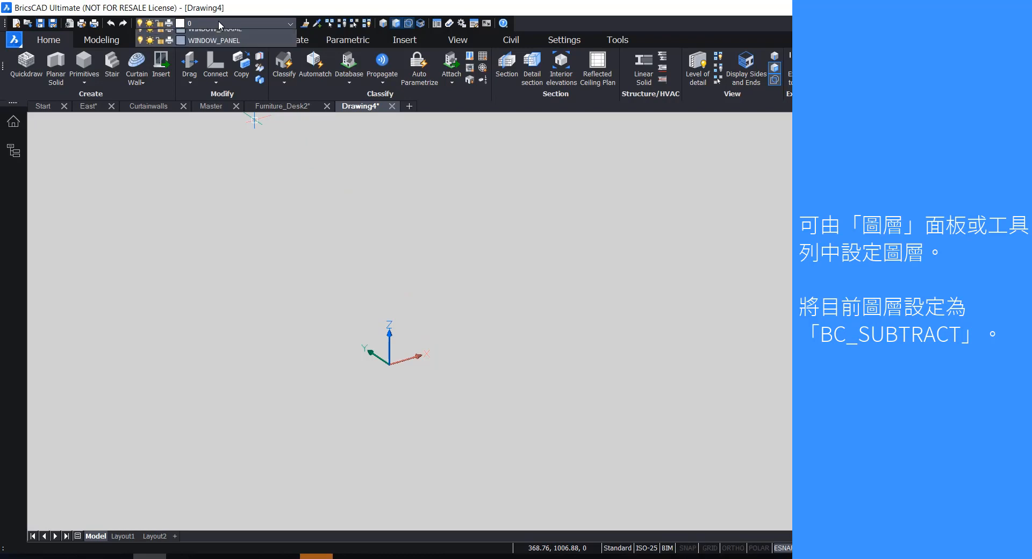
pyautogui.click(218, 20)
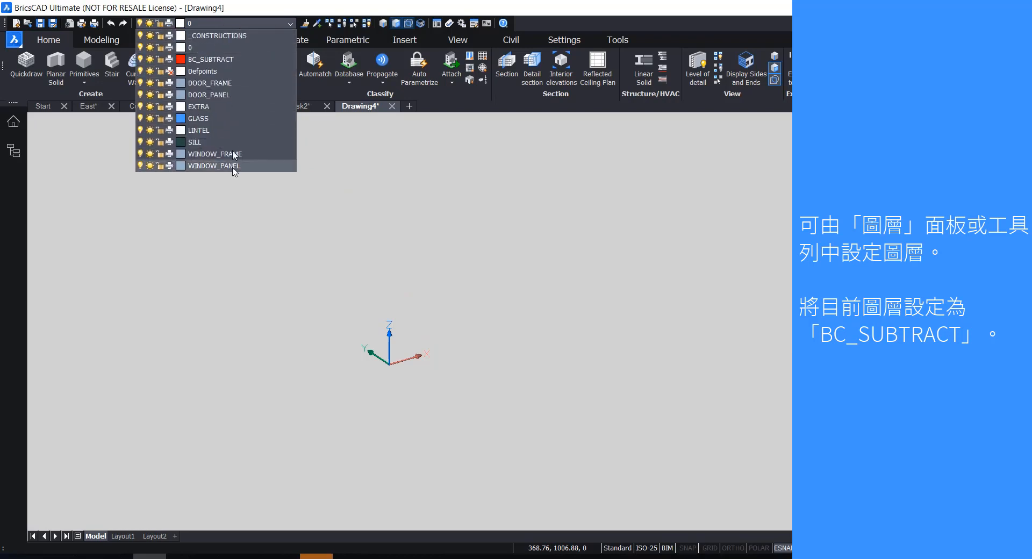
pyautogui.click(213, 65)
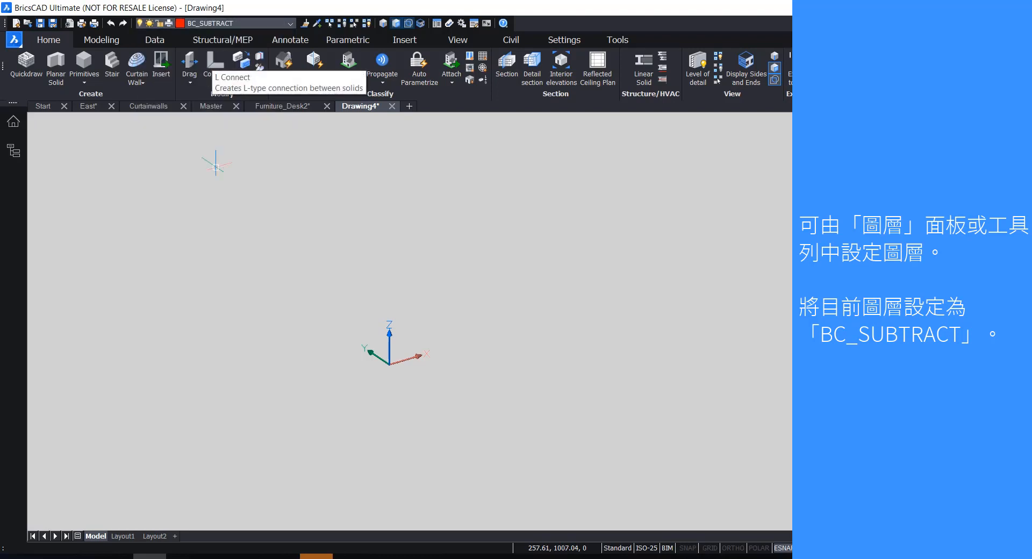
pyautogui.click(226, 25)
pyautogui.click(210, 59)
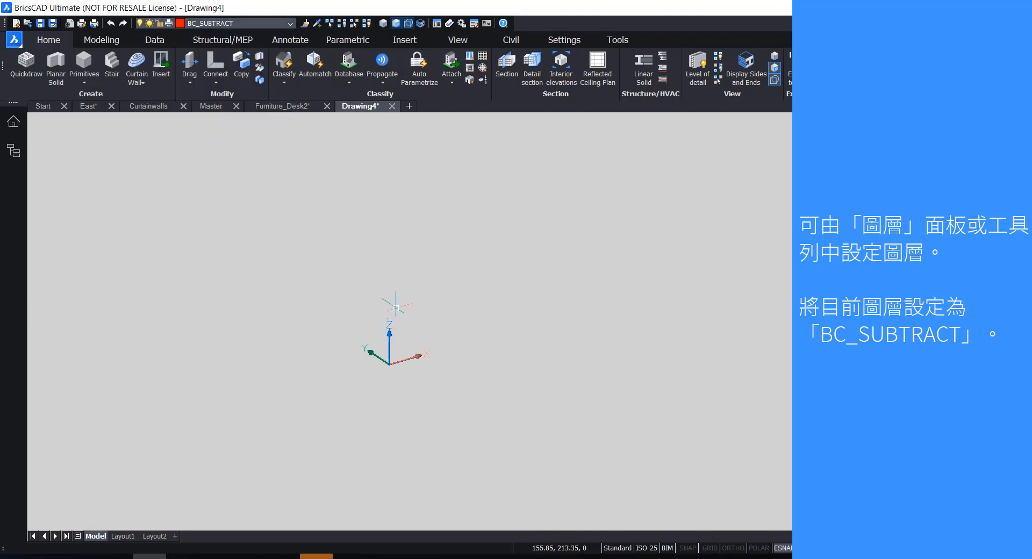
# Step: Draw a box from corner 0,0,0 measuring 700 along X and 1500 along Y, with a height of 600 extending downward
pyautogui.rightClick(429, 334)
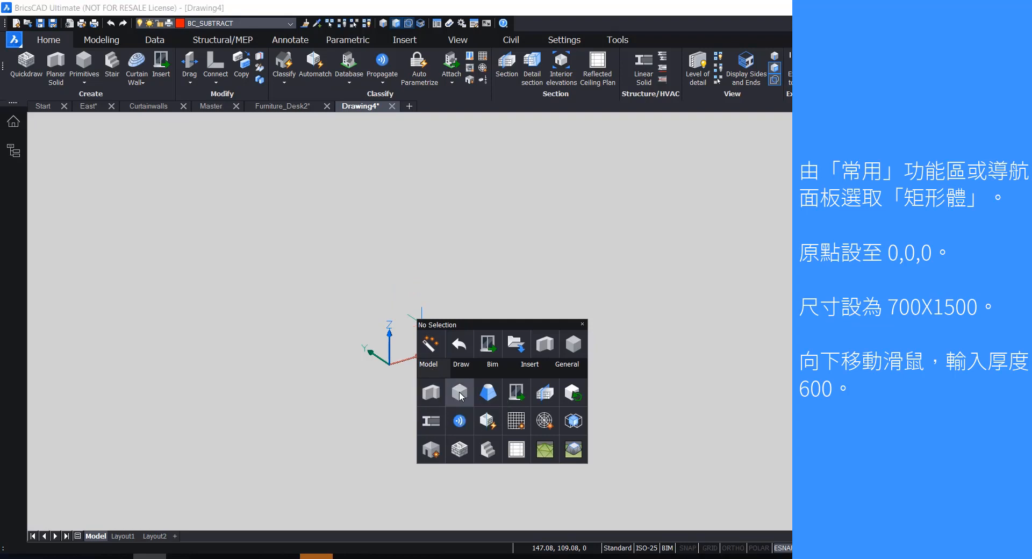
pyautogui.click(460, 393)
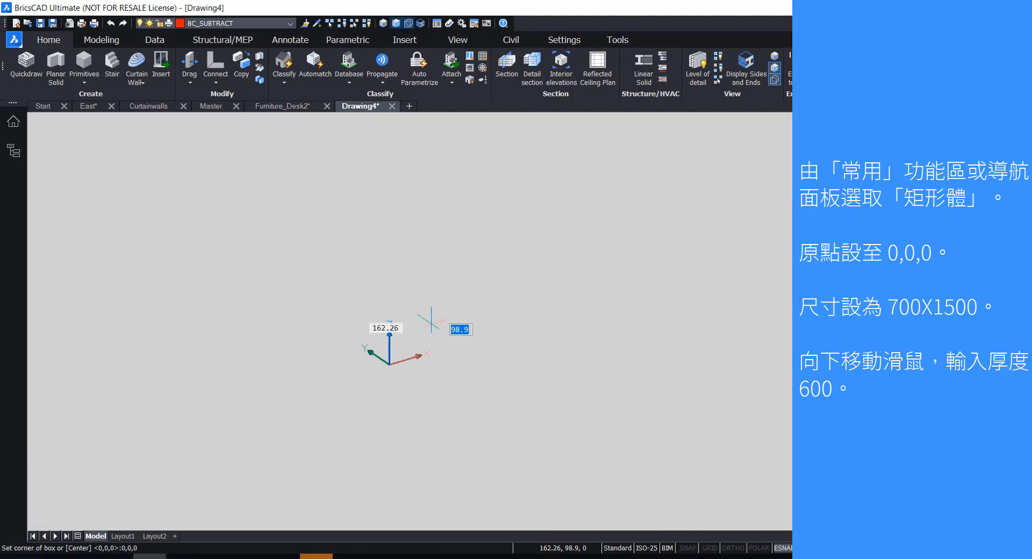
pyautogui.press('Return')
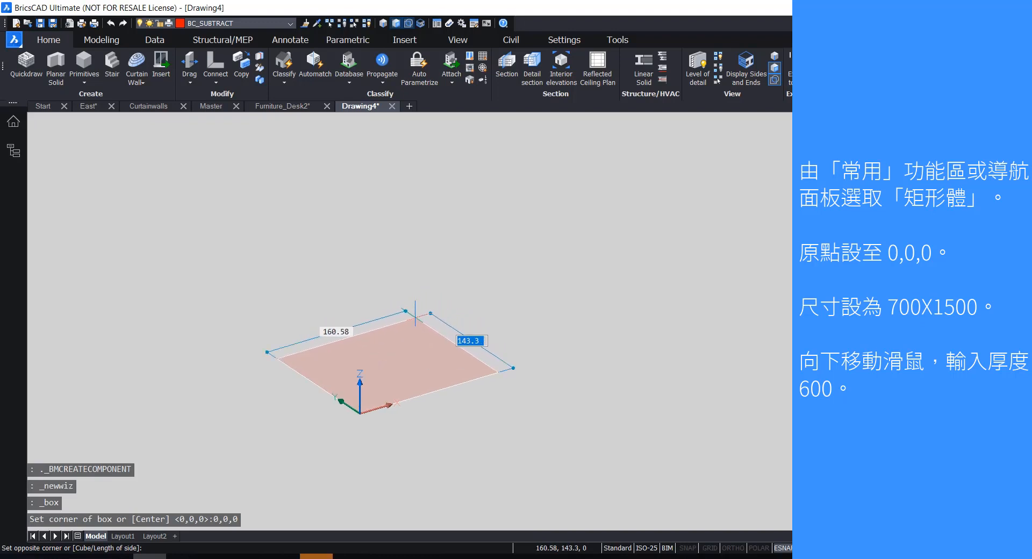
pyautogui.scroll(2, 398, 298)
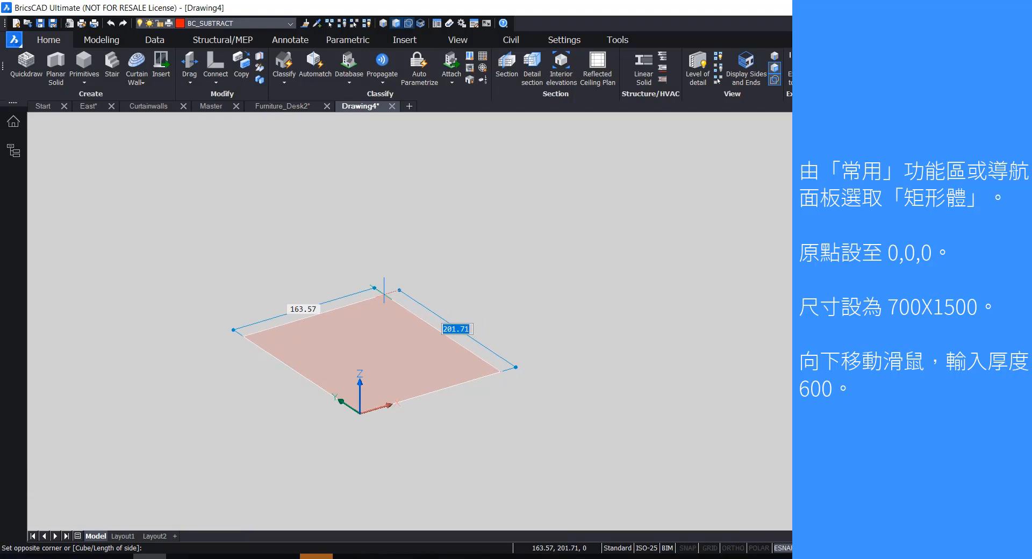
pyautogui.write('15')
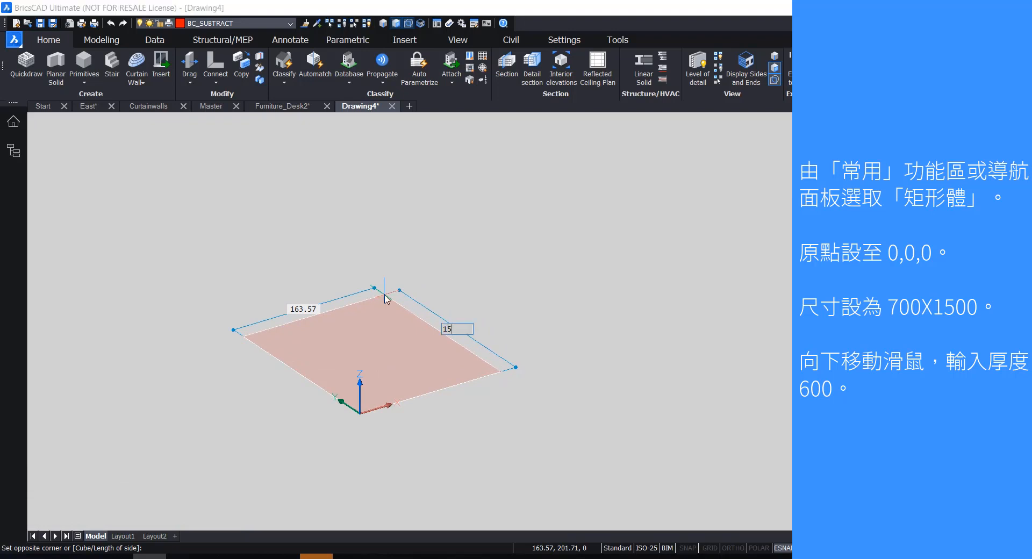
pyautogui.write('00')
pyautogui.press('Tab')
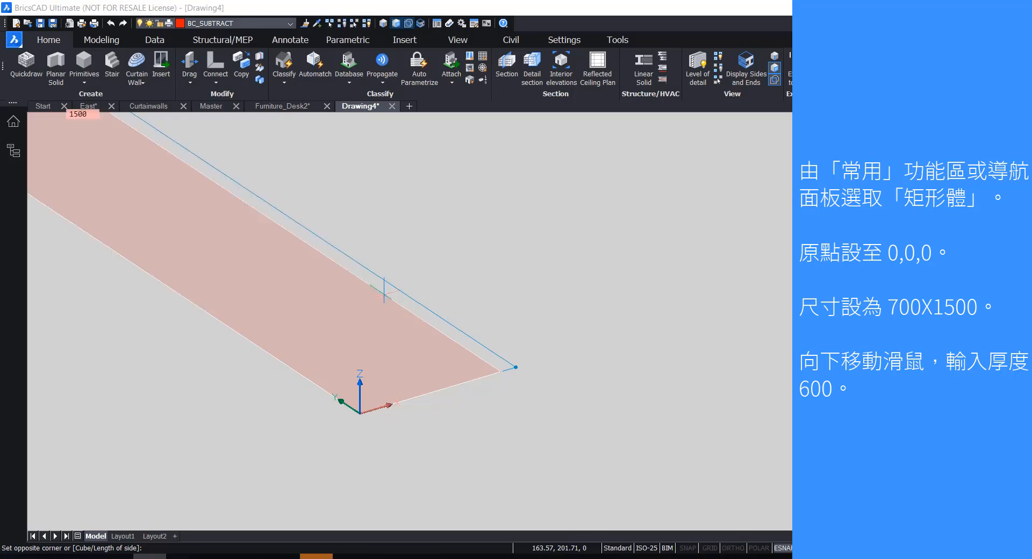
pyautogui.scroll(-5, 384, 290)
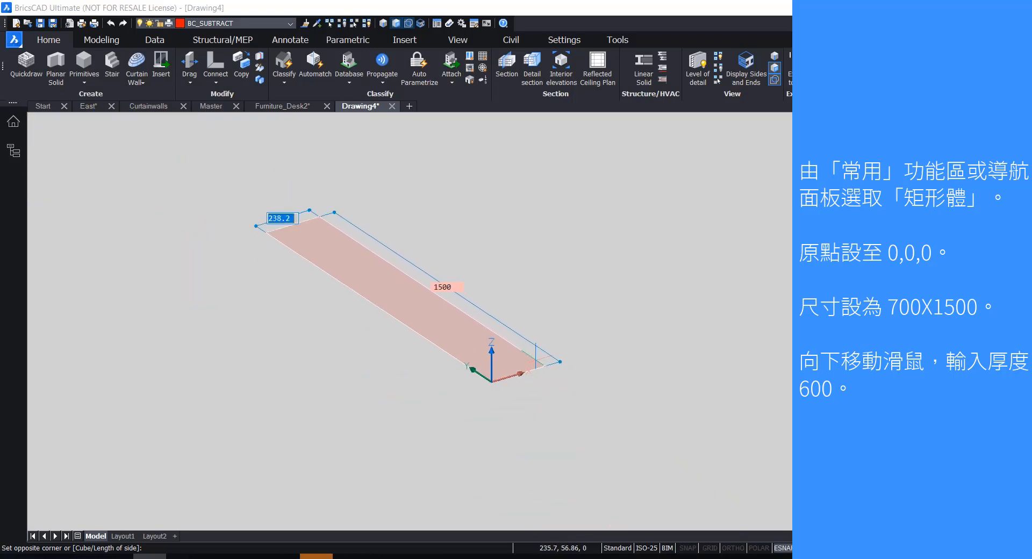
pyautogui.write('7')
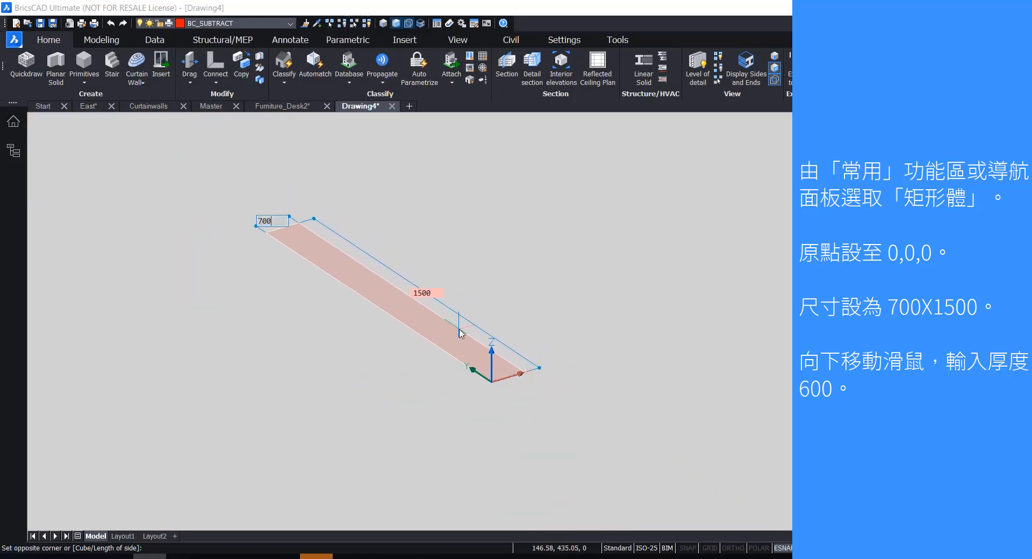
pyautogui.write('00')
pyautogui.press('Return')
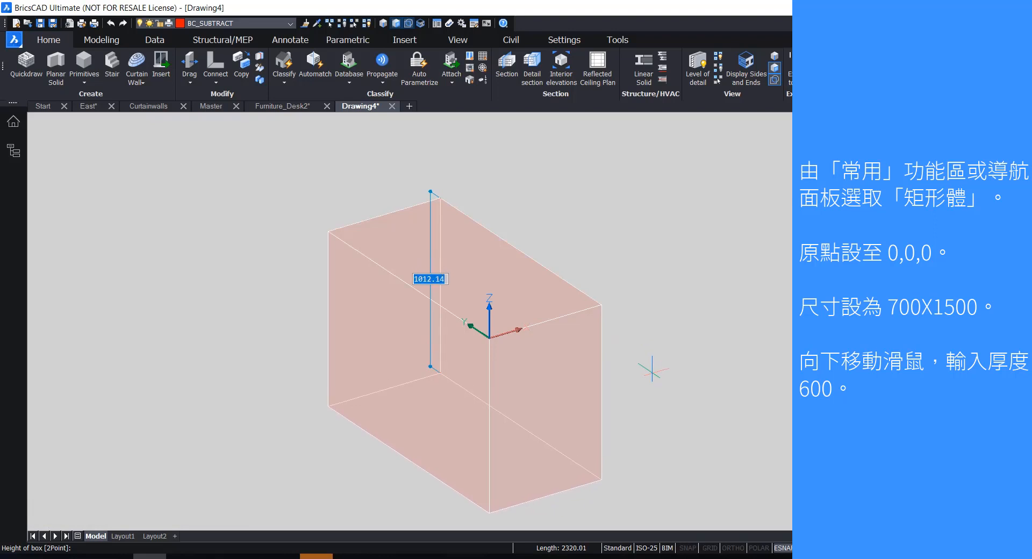
pyautogui.write('600')
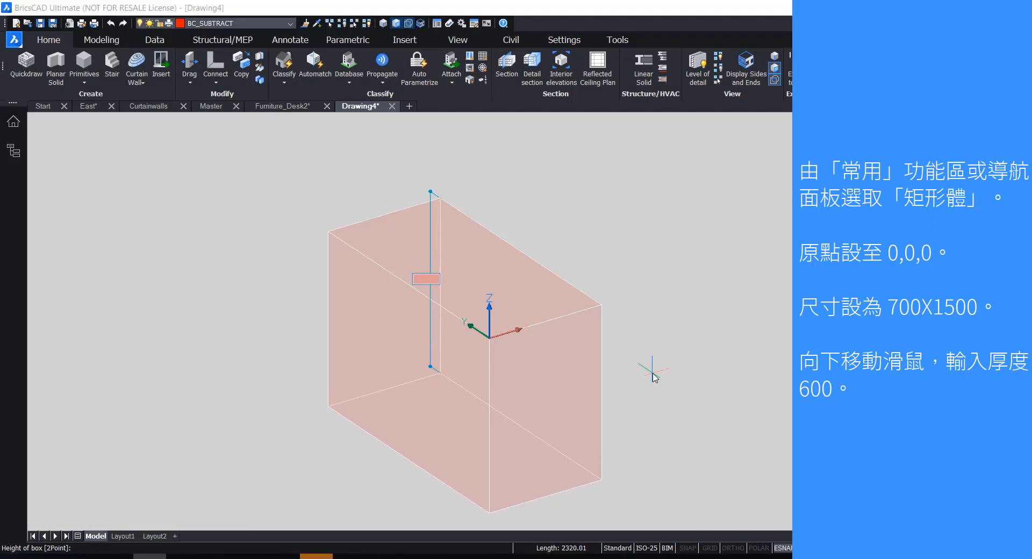
pyautogui.press('Return')
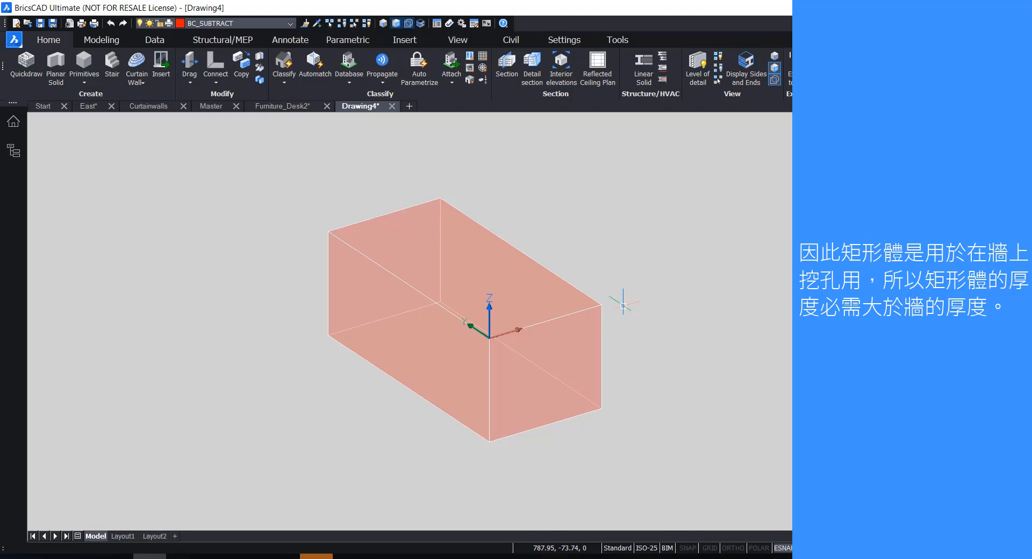
# Step: Make WINDOW_FRAME the current layer
pyautogui.scroll(1, 576, 233)
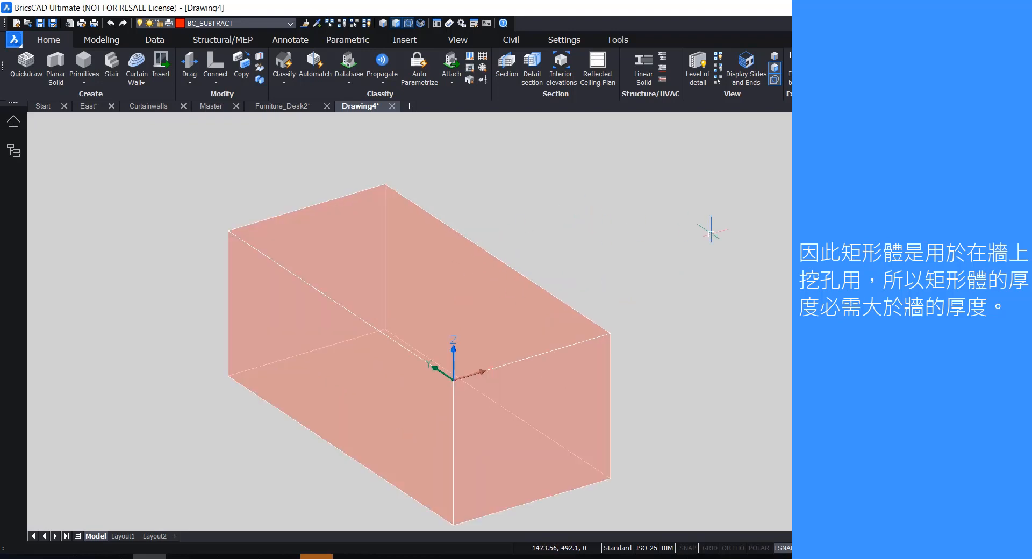
pyautogui.scroll(-1, 709, 234)
pyautogui.scroll(1, 351, 175)
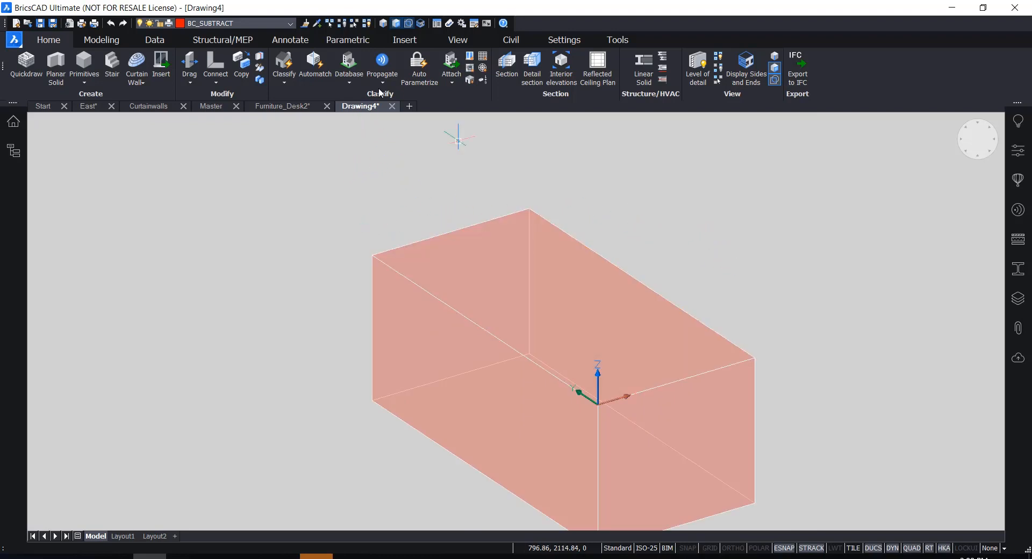
pyautogui.click(259, 23)
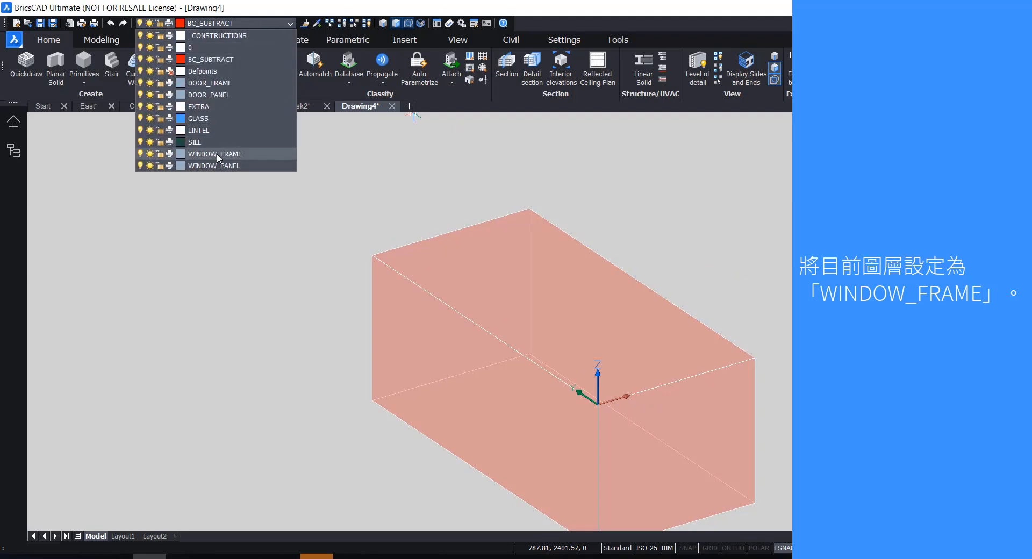
pyautogui.click(217, 155)
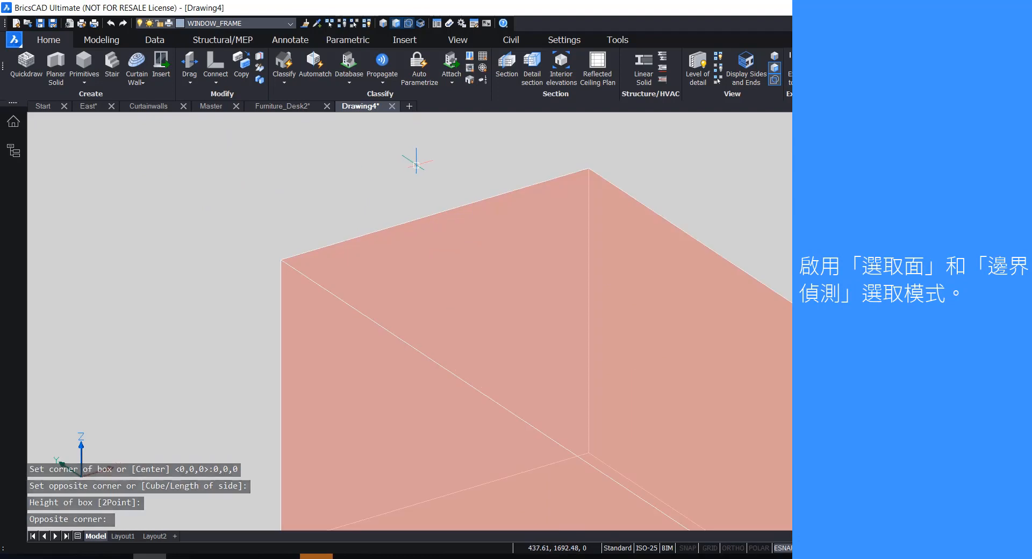
# Step: Enable the face selection and boundary detection modes for picking on the solid
pyautogui.moveTo(433, 296)
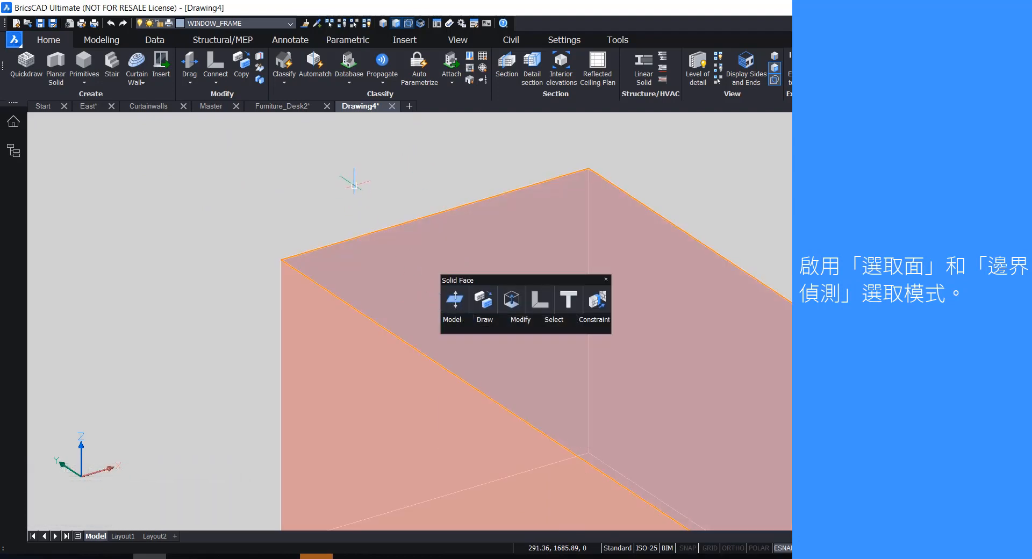
pyautogui.moveTo(344, 259)
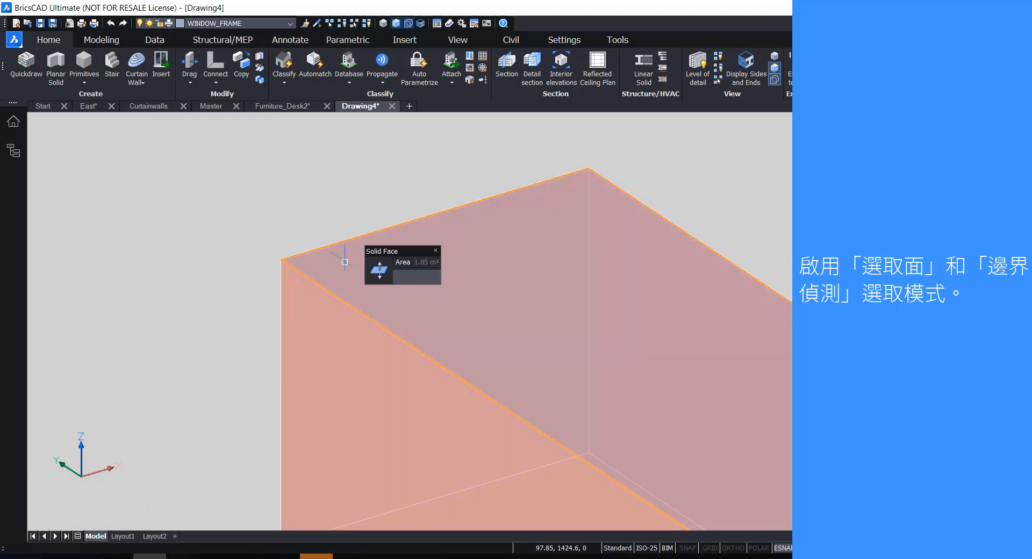
pyautogui.moveTo(414, 249)
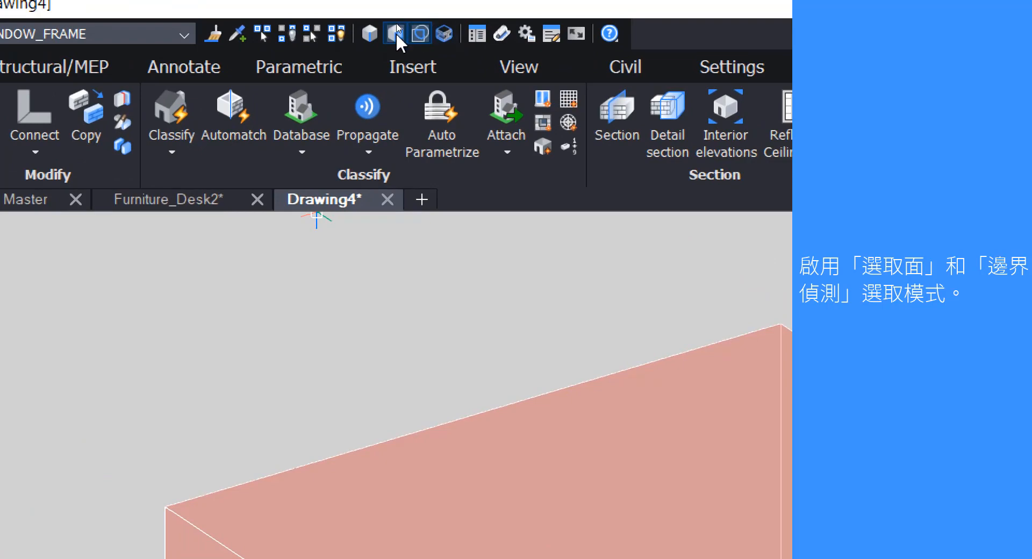
pyautogui.click(403, 36)
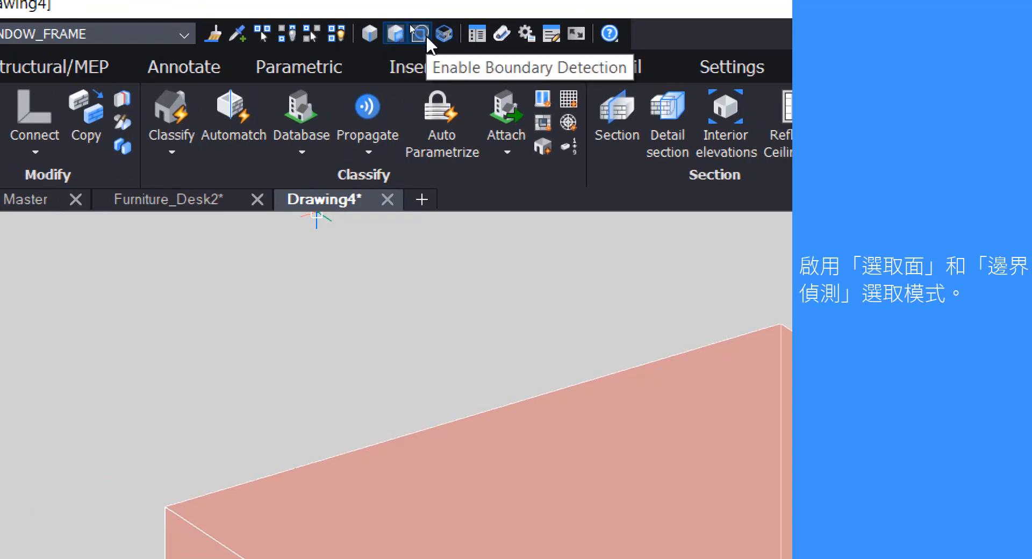
pyautogui.click(420, 33)
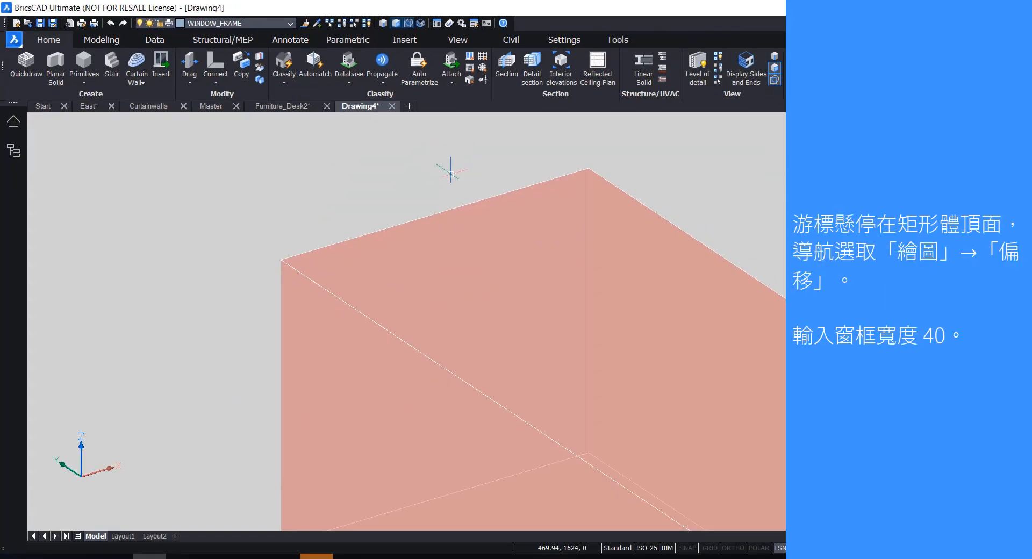
# Step: Offset the outline of the box's top face inward by 40 to mark the window frame width
pyautogui.moveTo(445, 220)
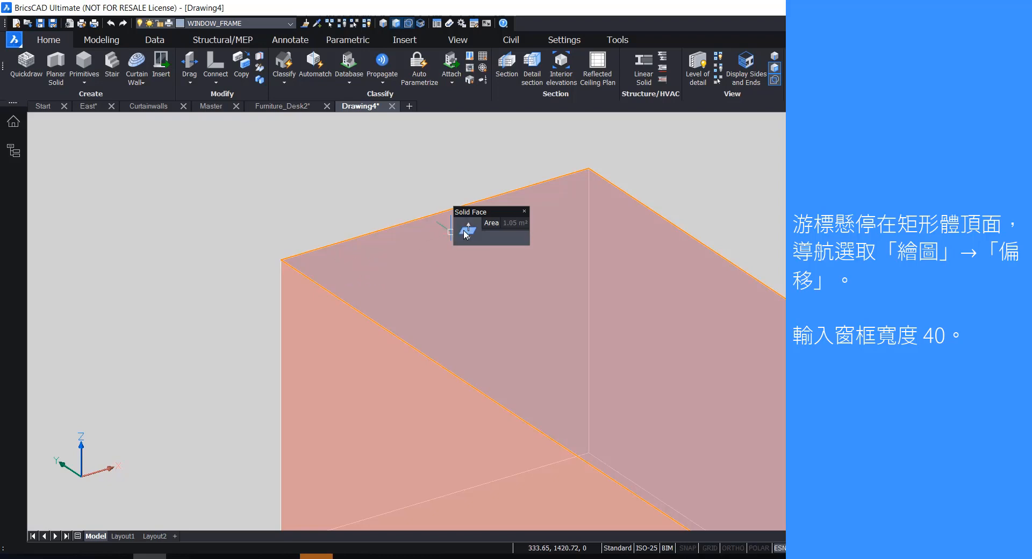
pyautogui.moveTo(468, 231)
pyautogui.moveTo(504, 256)
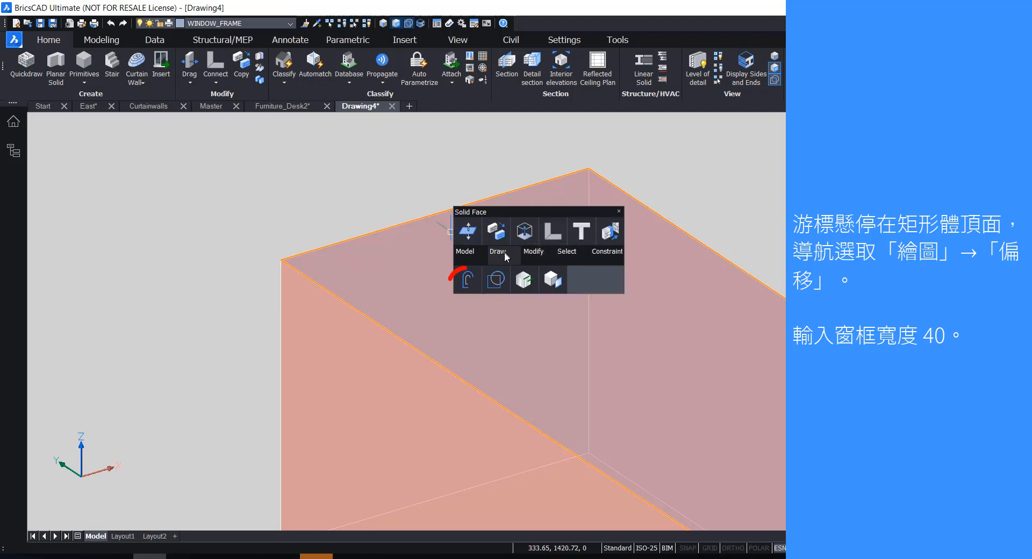
pyautogui.click(468, 280)
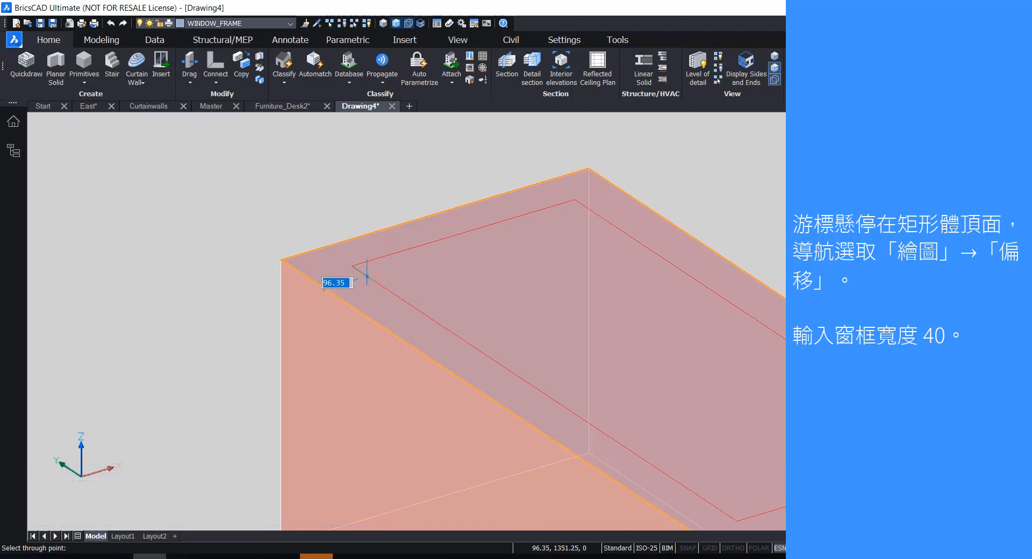
pyautogui.write('40')
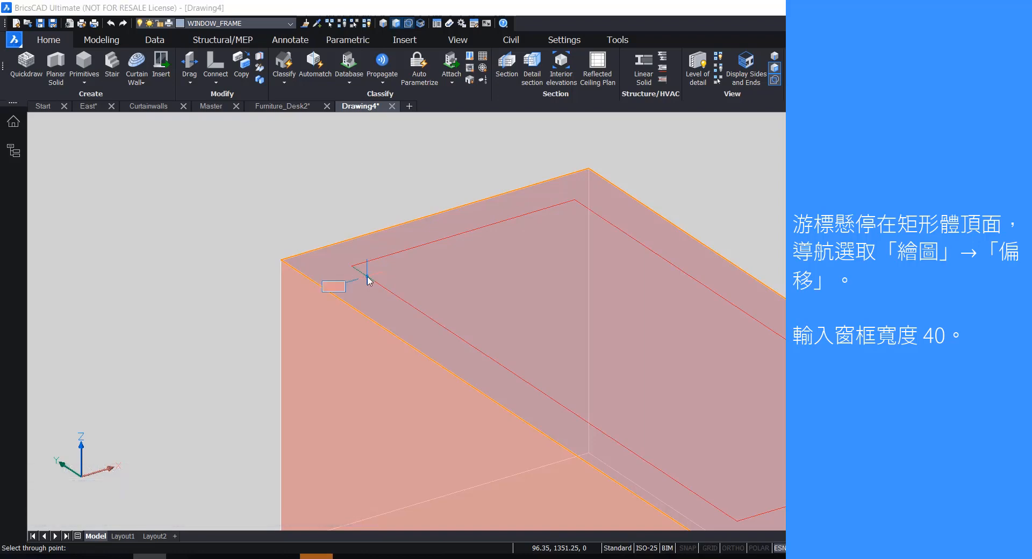
pyautogui.press('Return')
# Step: Extrude the frame boundary between the top face's edge and the offset outline 100 downward as a new solid, using Create mode
pyautogui.scroll(1, 289, 244)
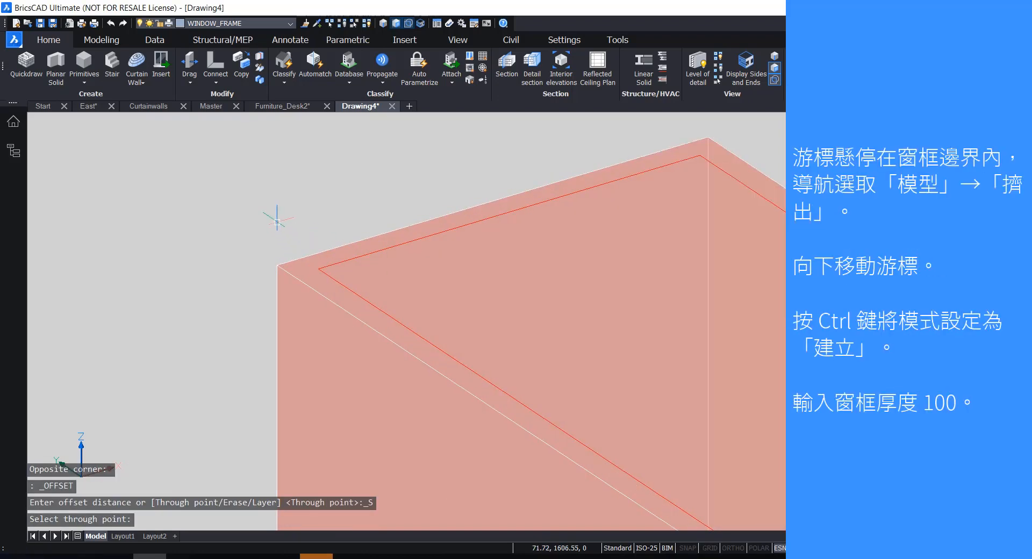
pyautogui.scroll(1, 283, 202)
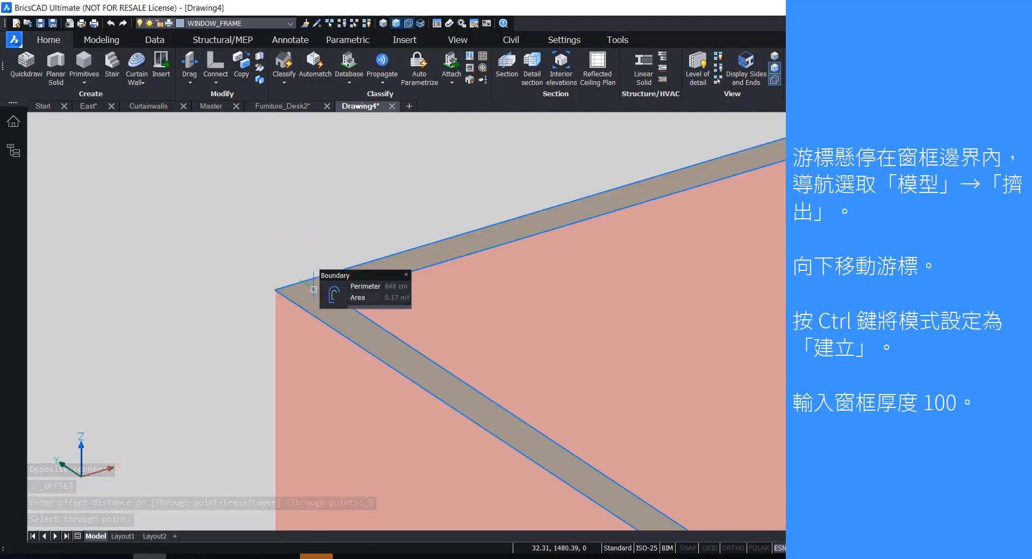
pyautogui.scroll(-1, 269, 215)
pyautogui.scroll(1, 317, 303)
pyautogui.moveTo(320, 288)
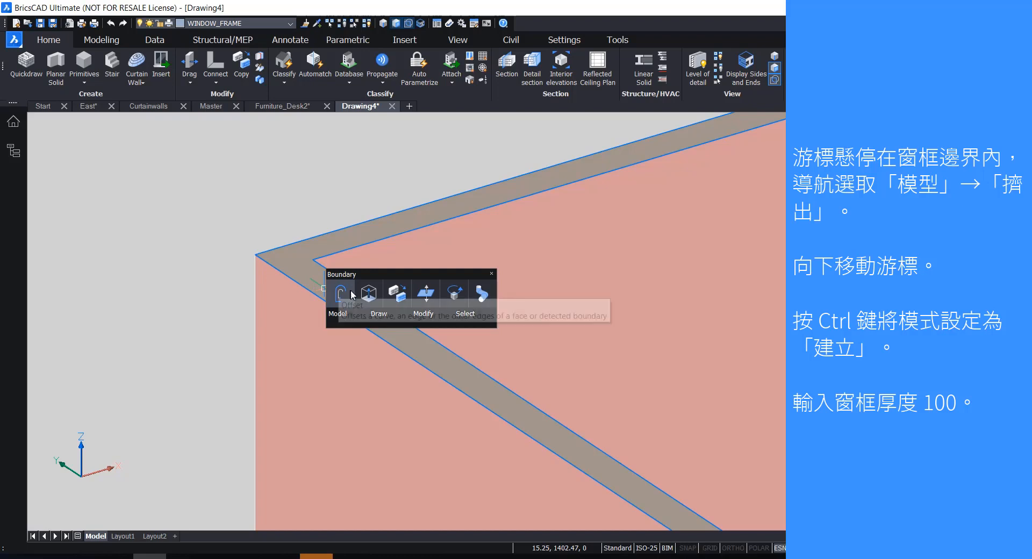
pyautogui.moveTo(345, 323)
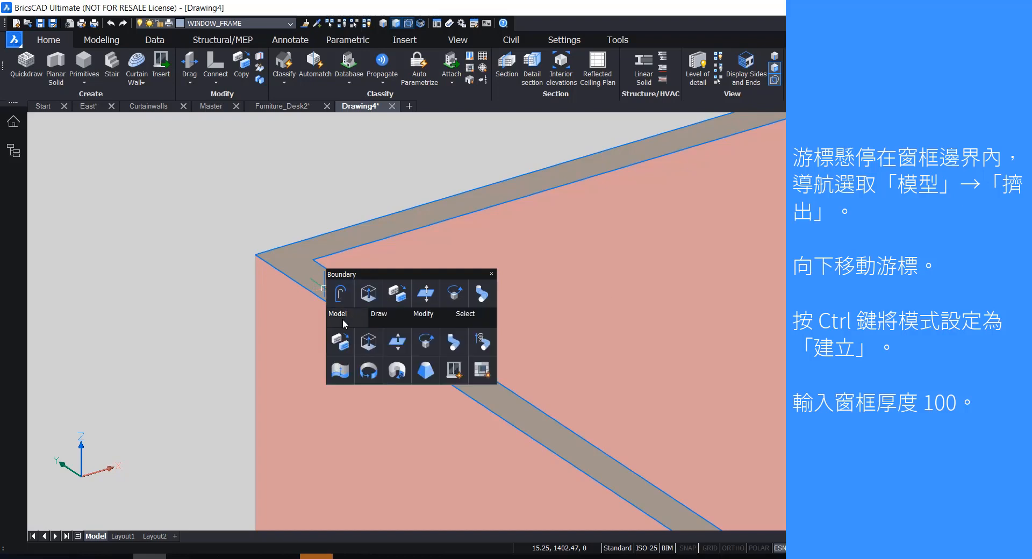
pyautogui.click(363, 342)
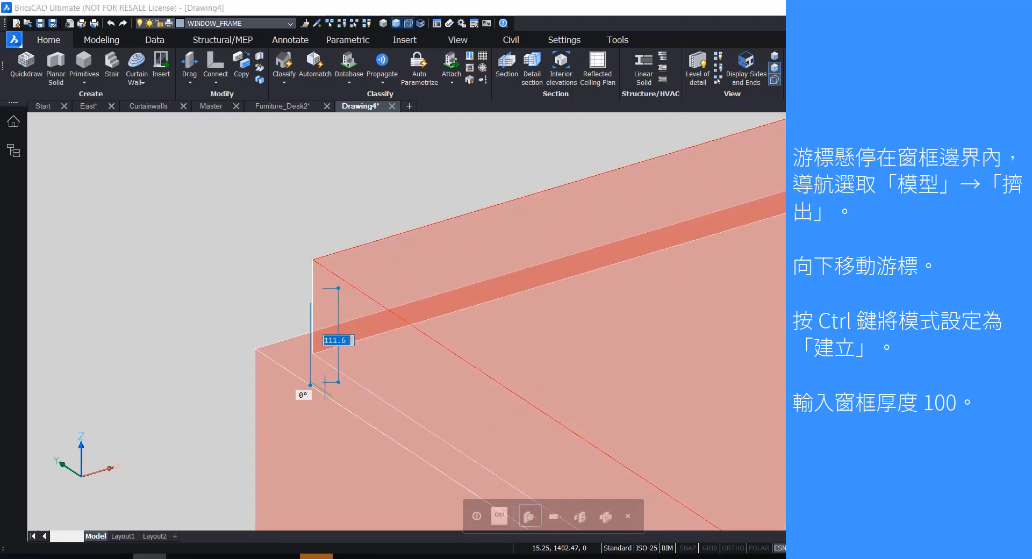
pyautogui.press('ctrl')
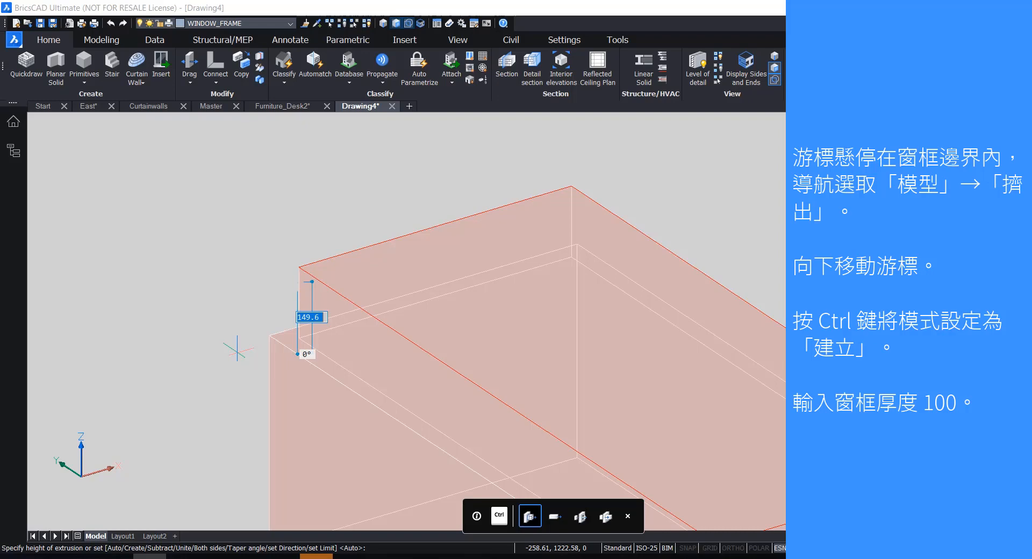
pyautogui.press('ctrl')
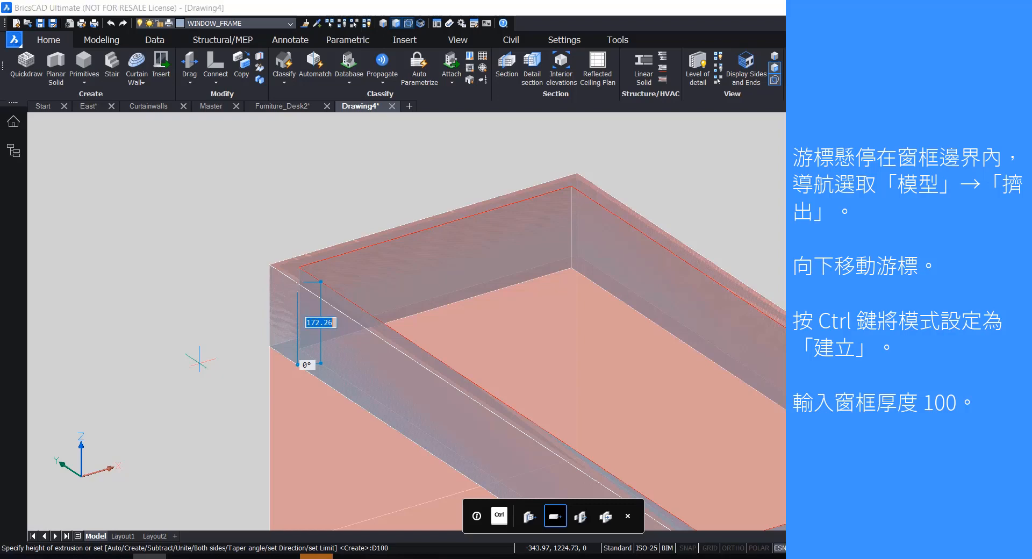
pyautogui.write('100')
pyautogui.press('Return')
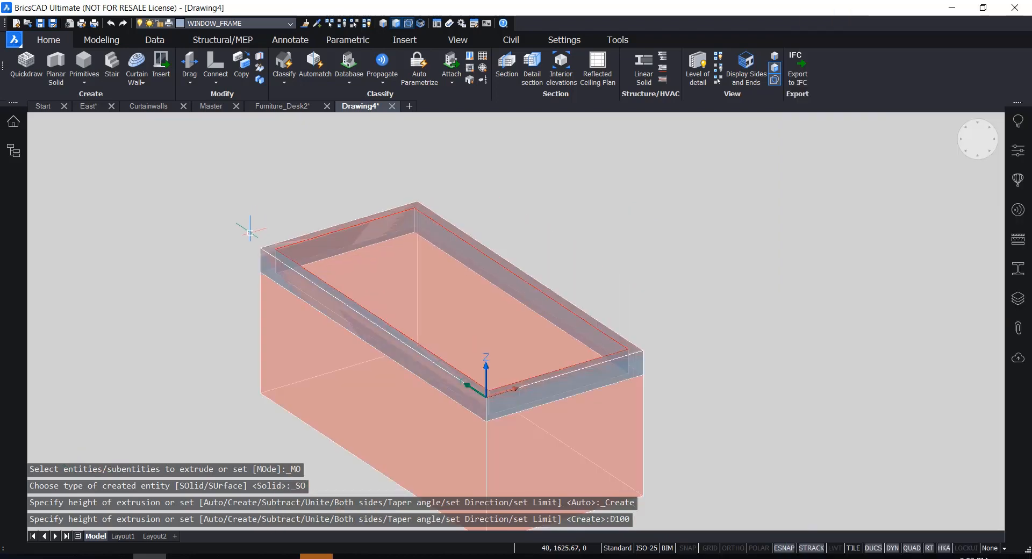
# Step: Turn off the BC_SUBTRACT layer so that only the window frame solid is displayed
pyautogui.scroll(3, 244, 236)
pyautogui.scroll(-2, 232, 242)
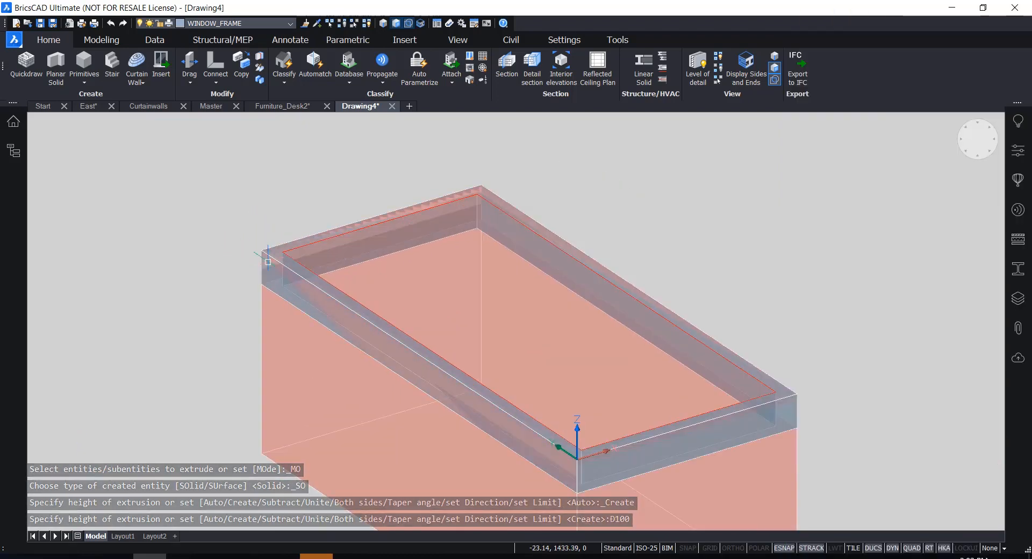
pyautogui.scroll(3, 221, 269)
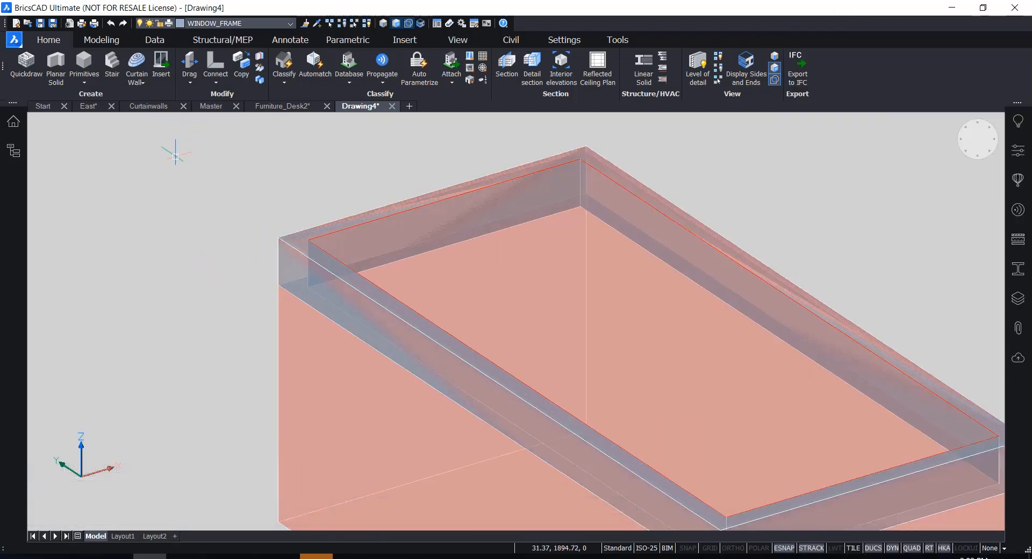
pyautogui.click(279, 23)
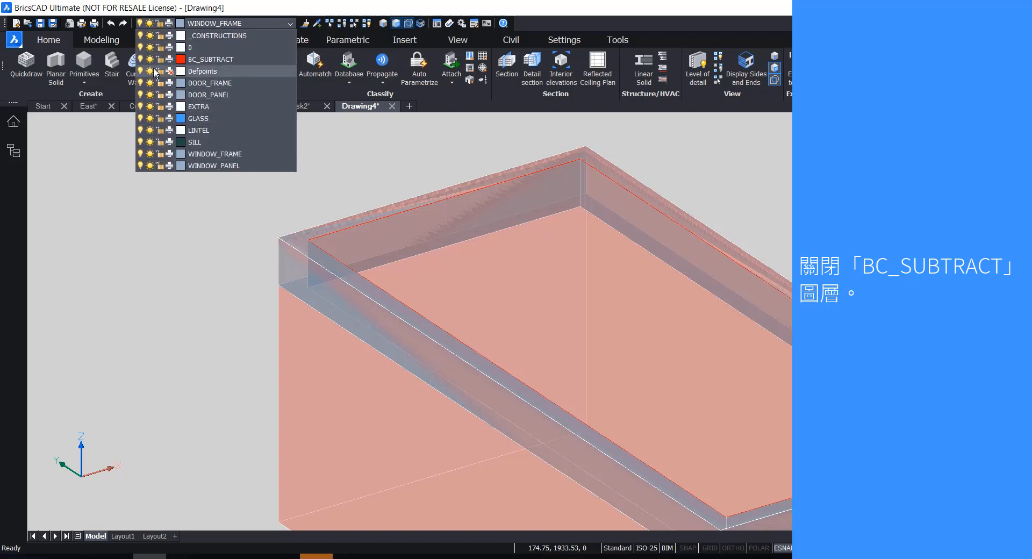
pyautogui.click(141, 60)
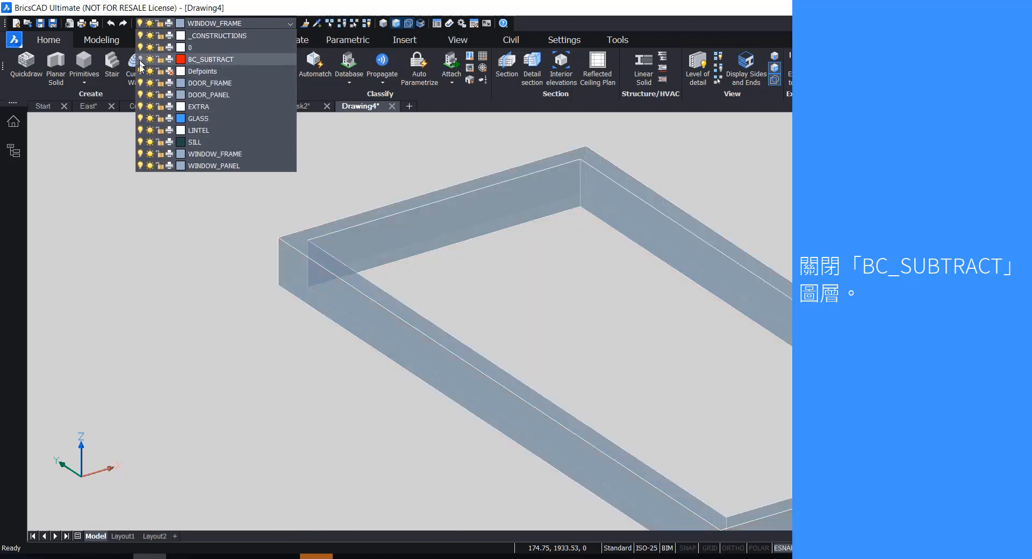
pyautogui.click(272, 350)
pyautogui.press('Escape')
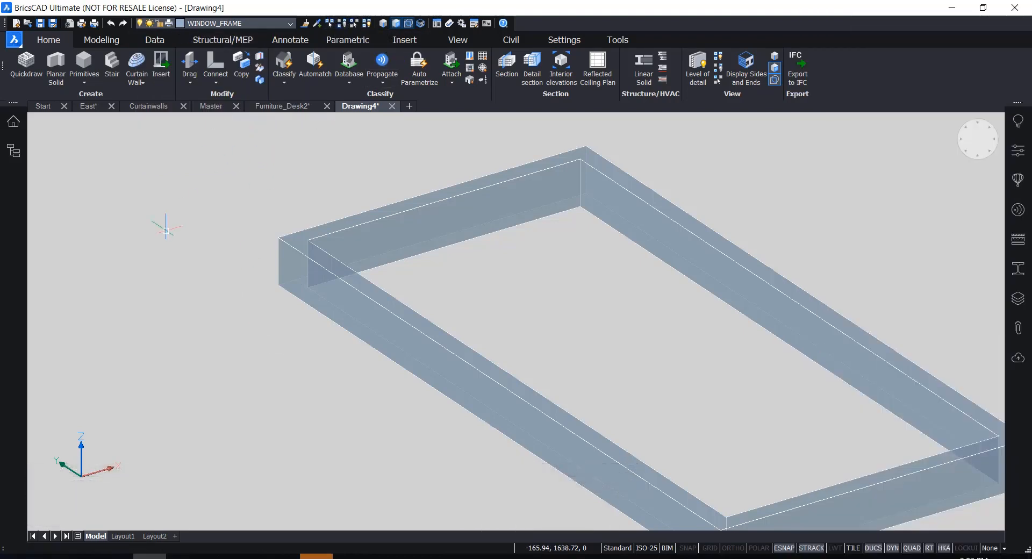
# Step: Make GLASS the current layer
pyautogui.scroll(-3, 277, 210)
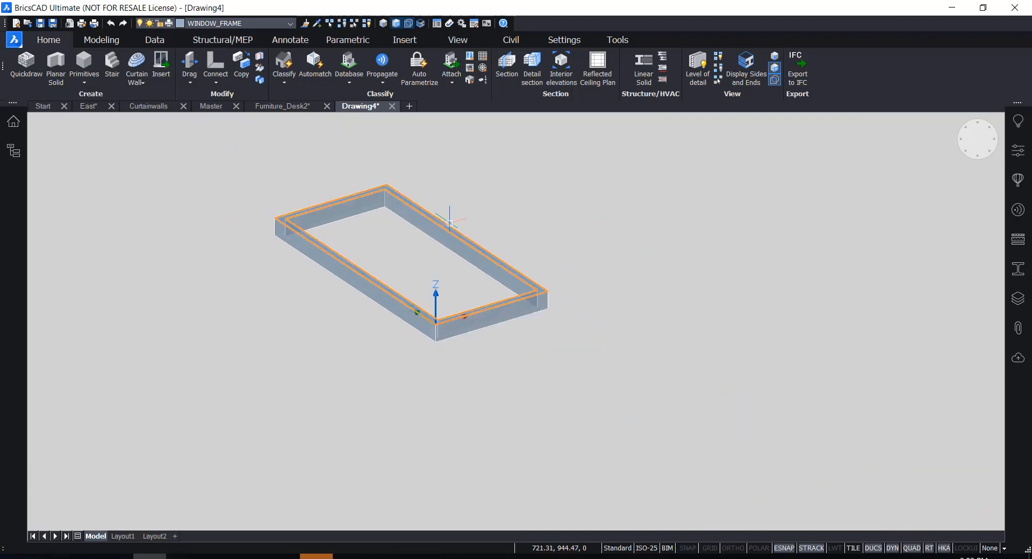
pyautogui.scroll(2, 335, 199)
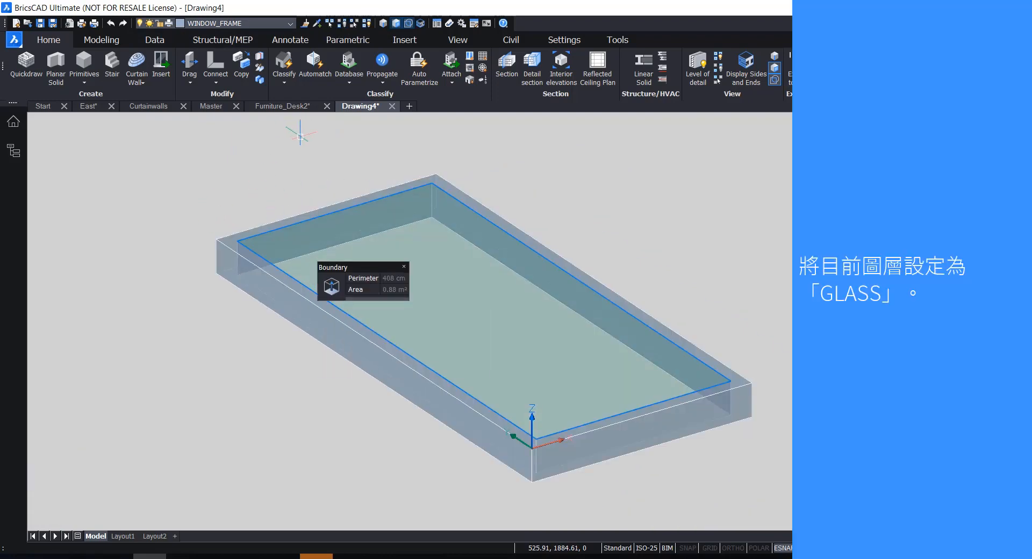
pyautogui.click(235, 24)
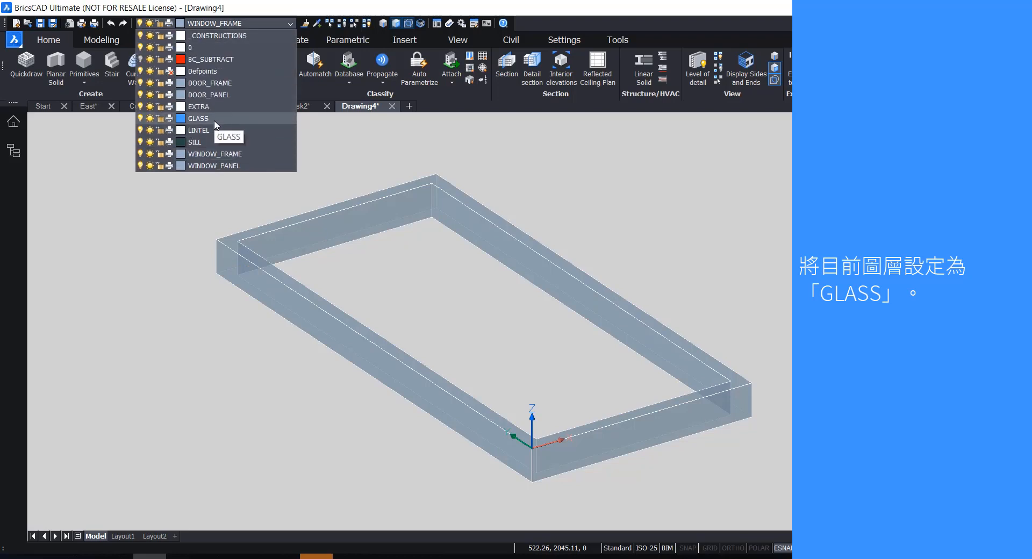
pyautogui.click(214, 121)
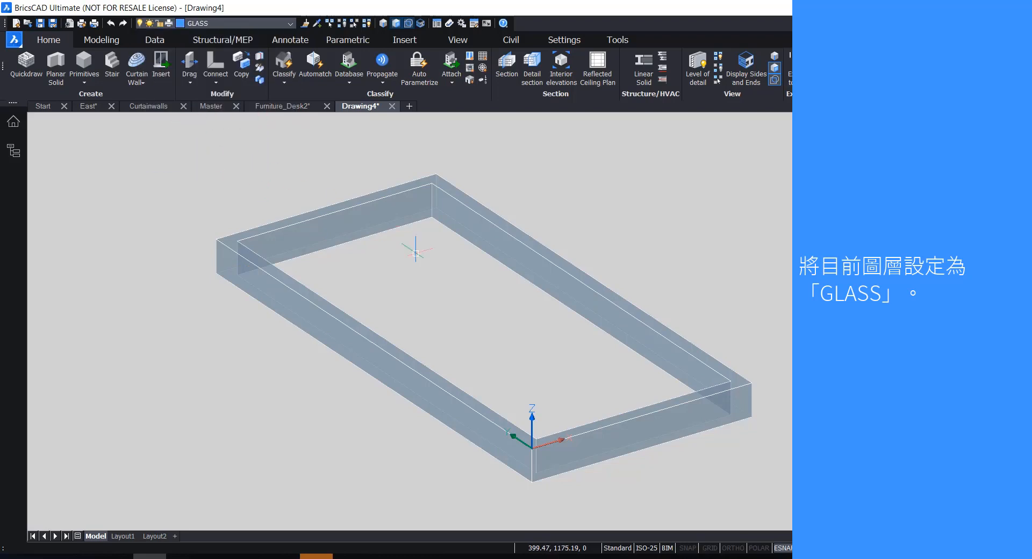
# Step: Extrude the boundary enclosed by the frame's inner edge 25 upward as the glass solid
pyautogui.moveTo(389, 308)
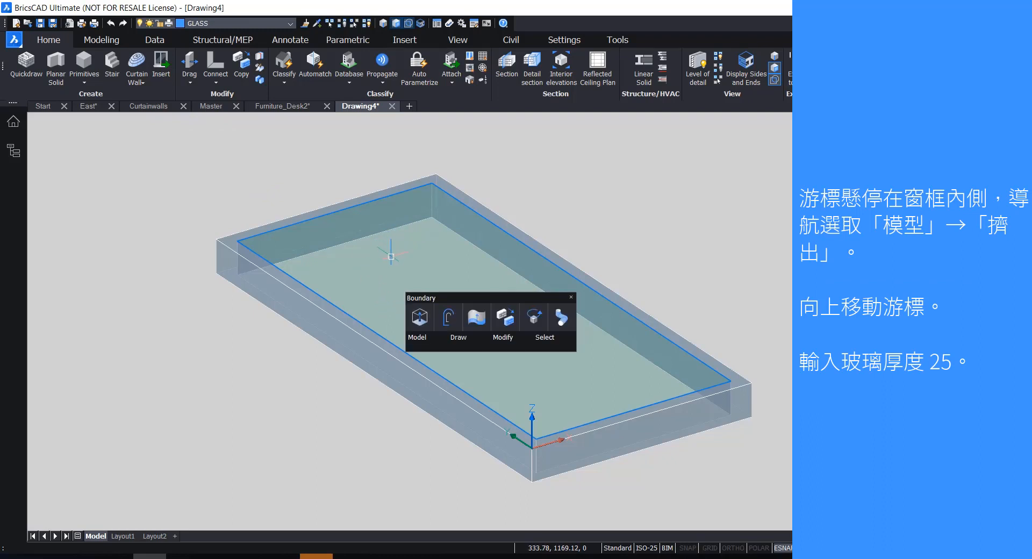
pyautogui.moveTo(419, 345)
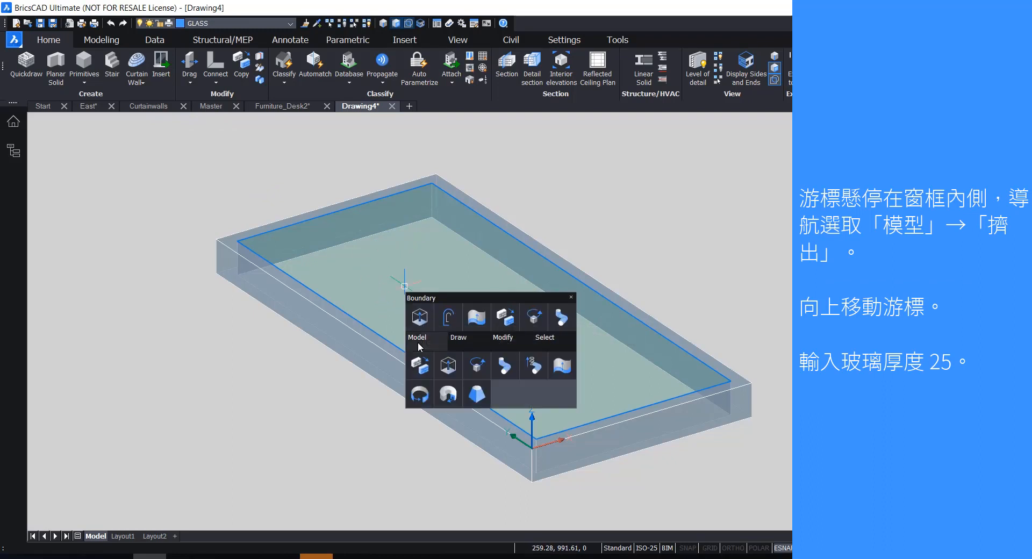
pyautogui.click(446, 360)
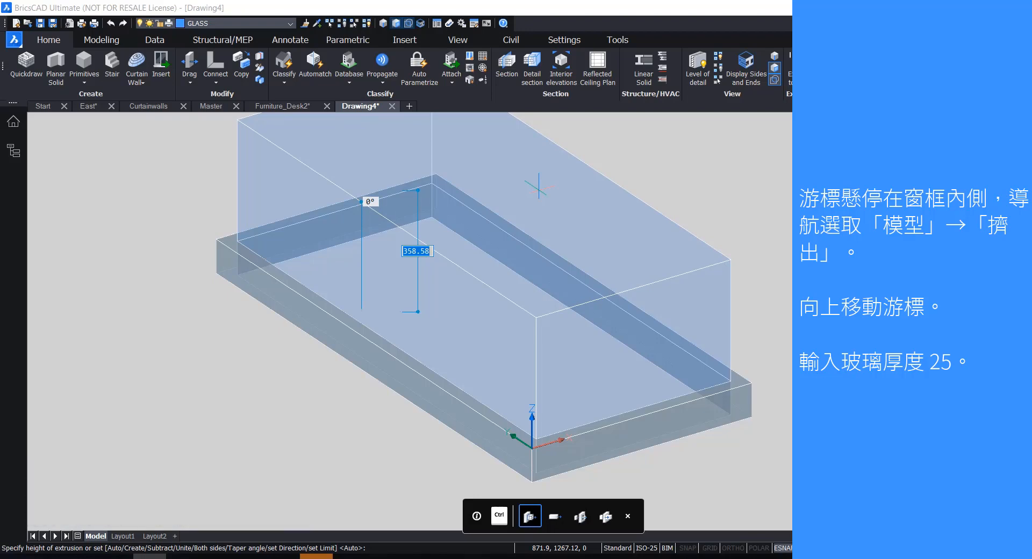
pyautogui.write('25')
pyautogui.press('Return')
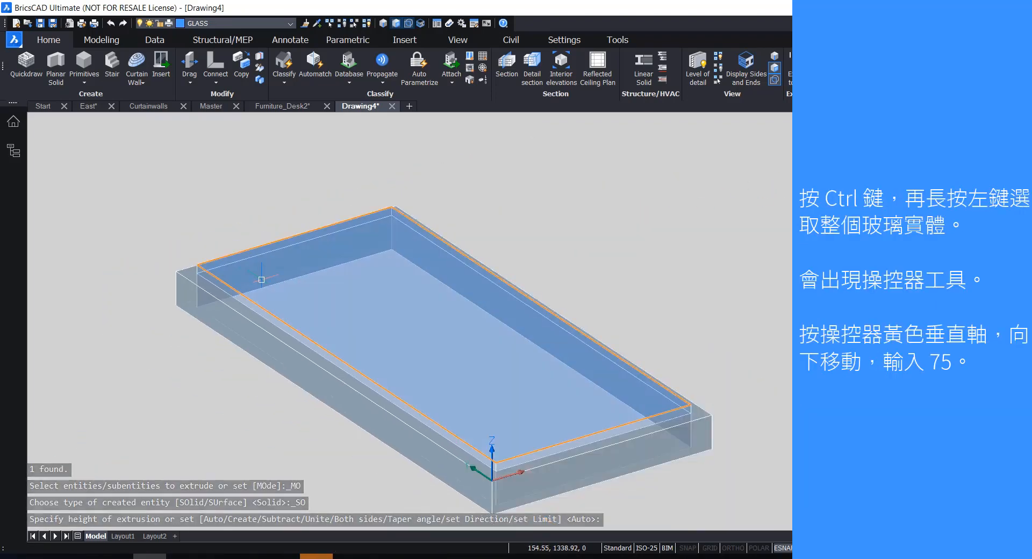
# Step: Try moving the whole glass solid 75 downward along the manipulator's vertical axis, and undo that move
pyautogui.scroll(3, 426, 322)
pyautogui.scroll(-2, 389, 293)
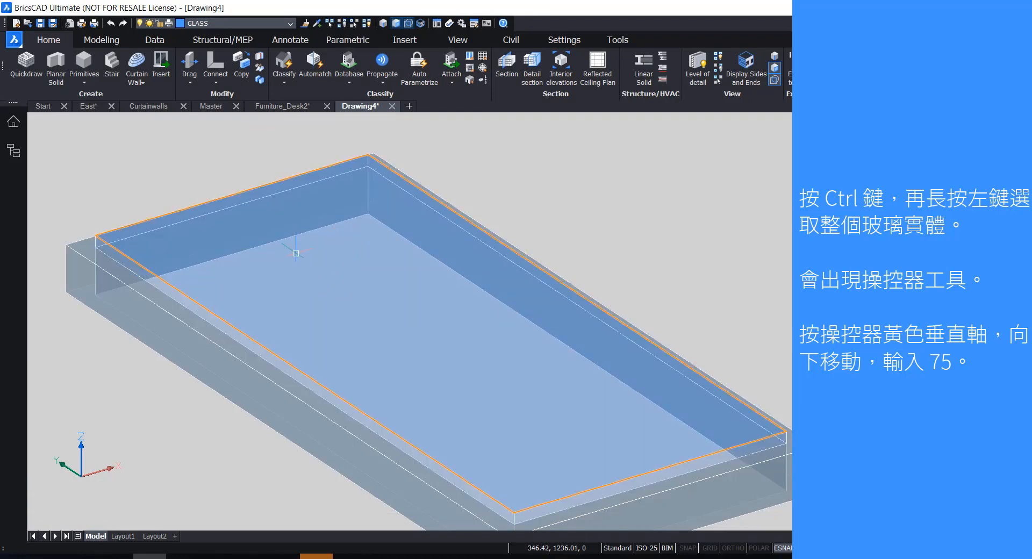
pyautogui.press('ctrl')
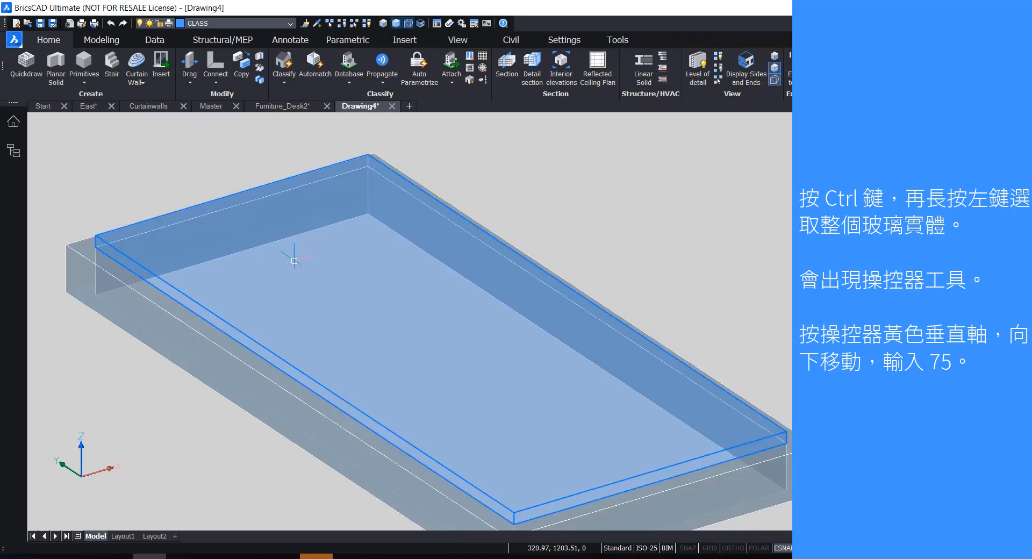
pyautogui.click(260, 274)
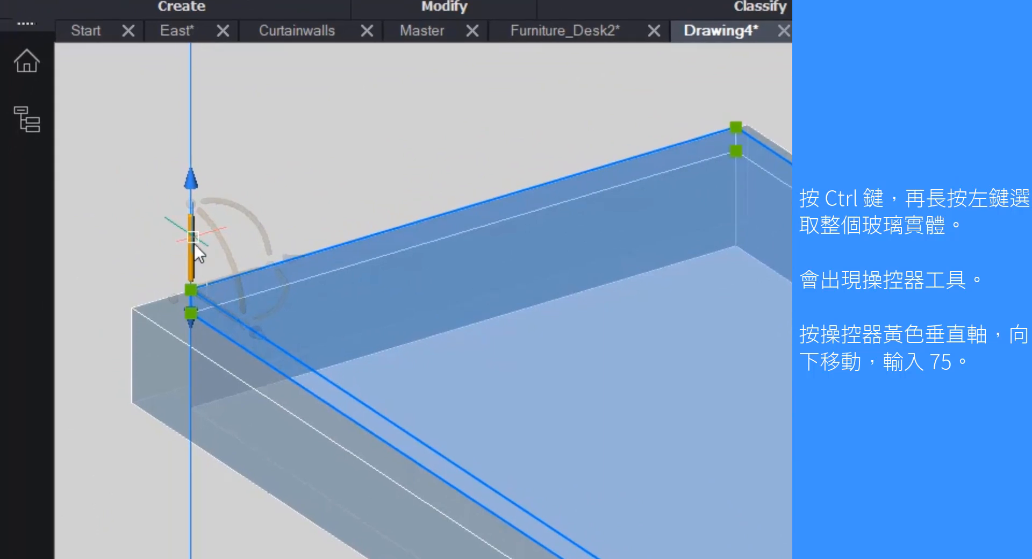
pyautogui.click(195, 246)
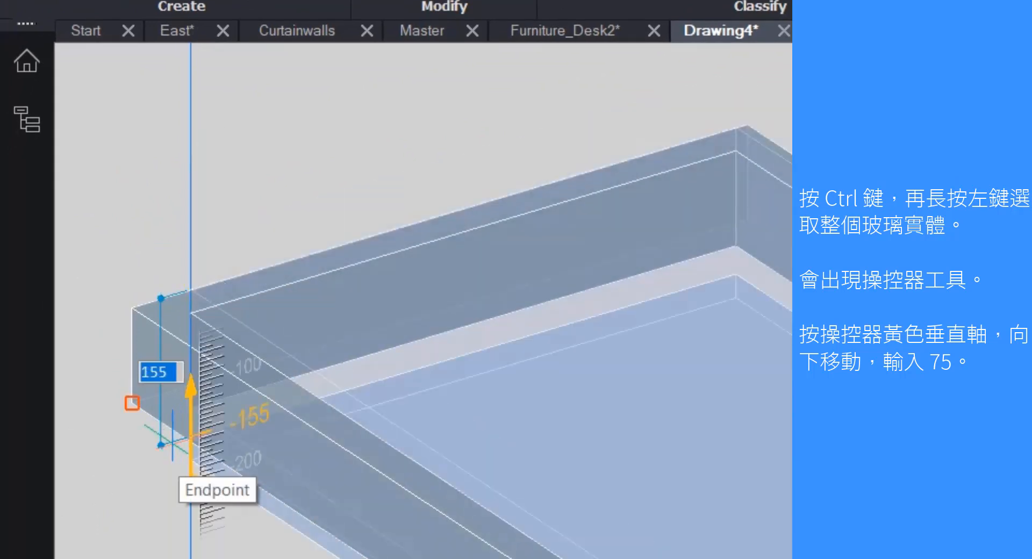
pyautogui.write('7')
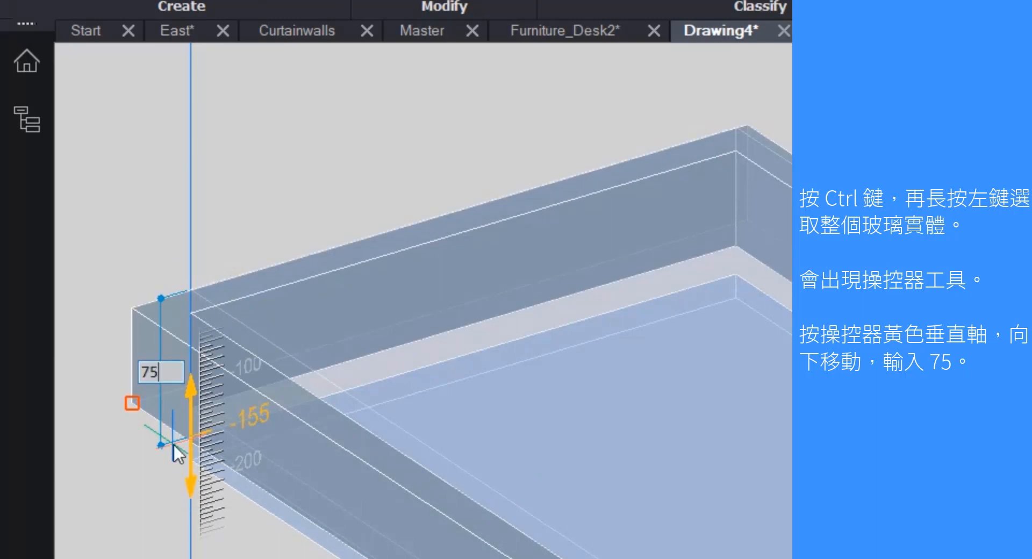
pyautogui.write('5')
pyautogui.press('Return')
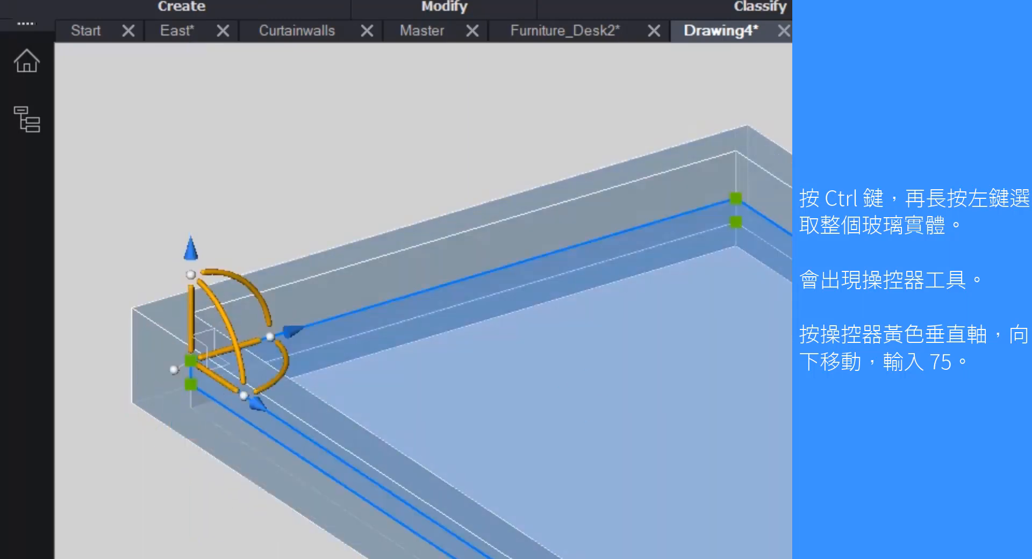
pyautogui.press('Escape')
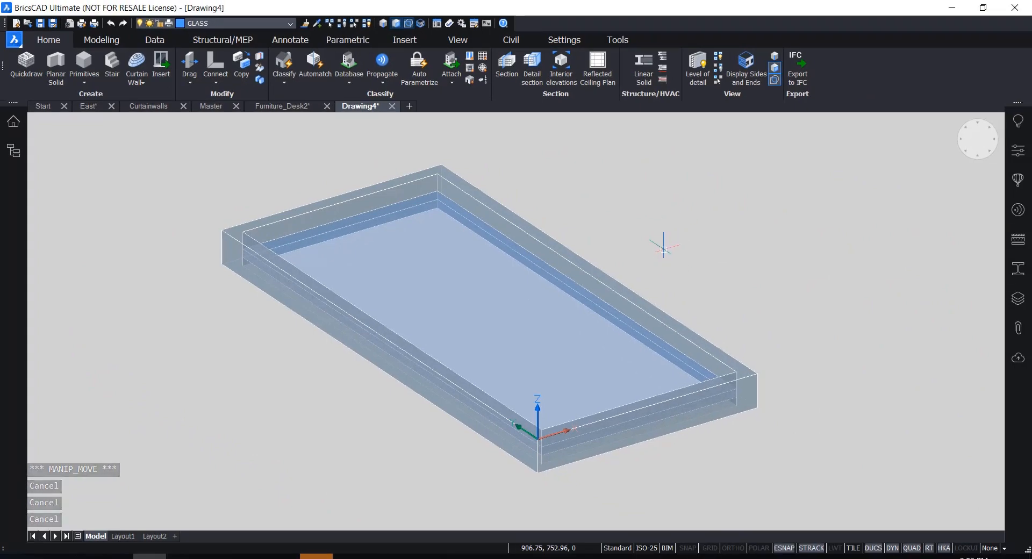
pyautogui.hotkey('ctrl', 'z')
pyautogui.hotkey('ctrl', 'z')
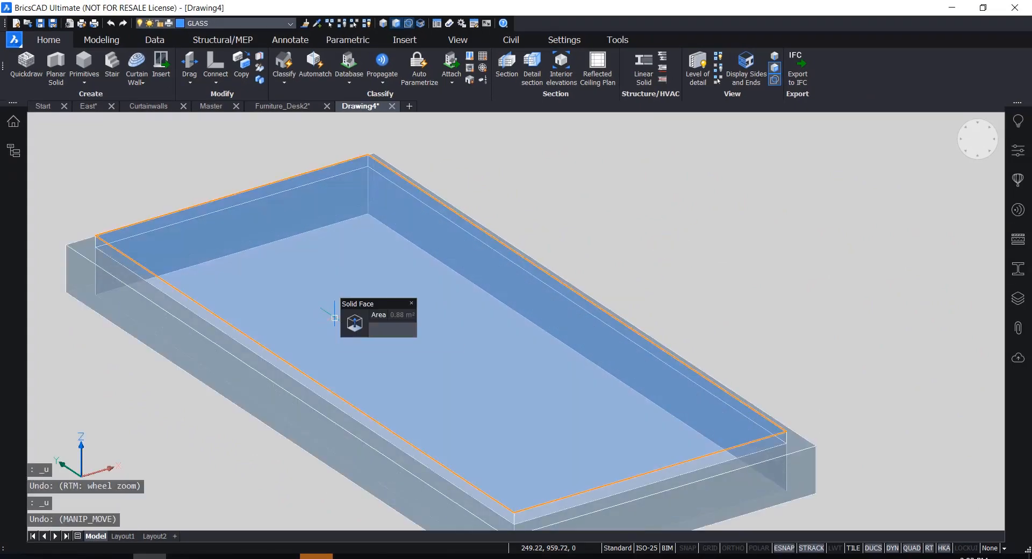
# Step: Select the whole glass solid, call up the manipulator with Manipulate, and move the glass 75 downward along the vertical axis
pyautogui.click(334, 318)
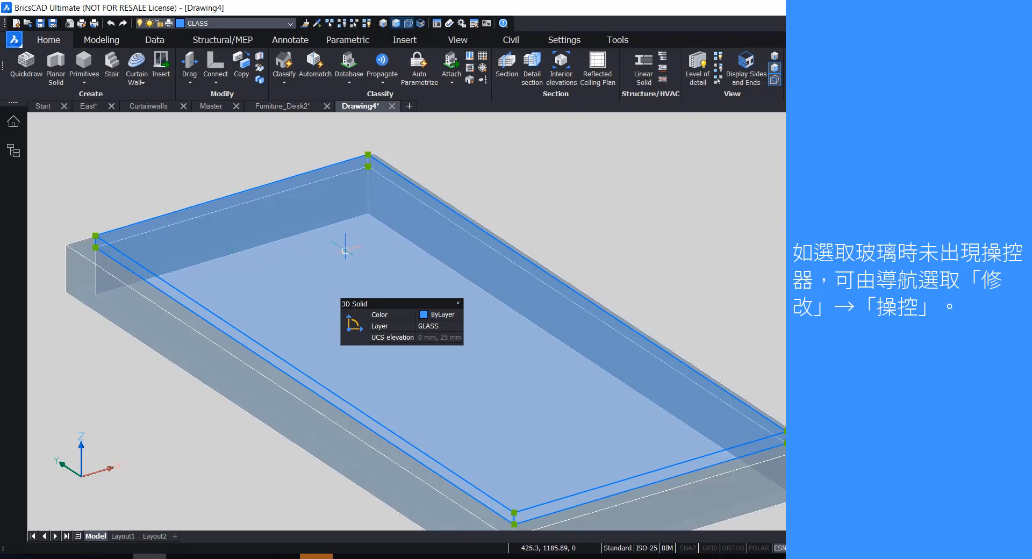
pyautogui.moveTo(354, 336)
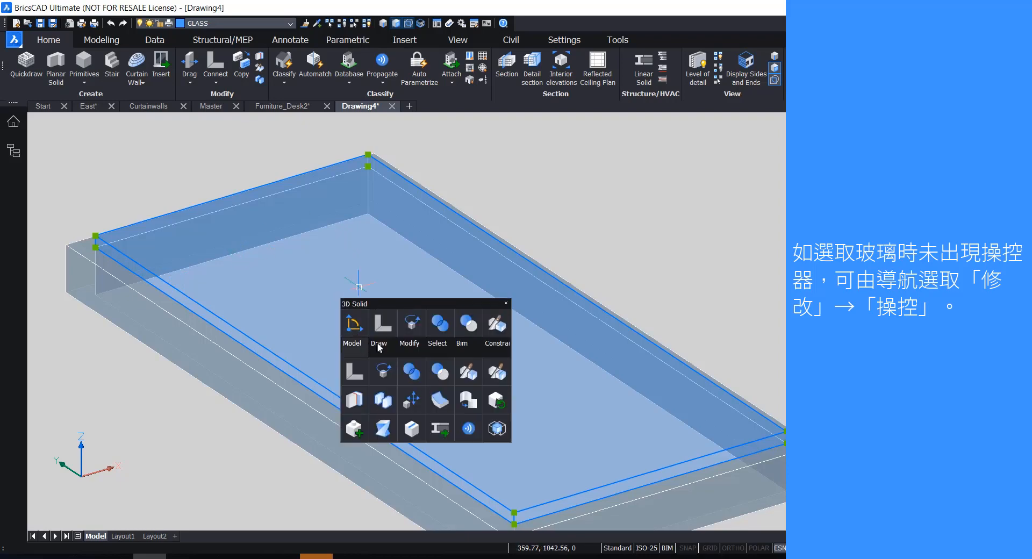
pyautogui.moveTo(415, 346)
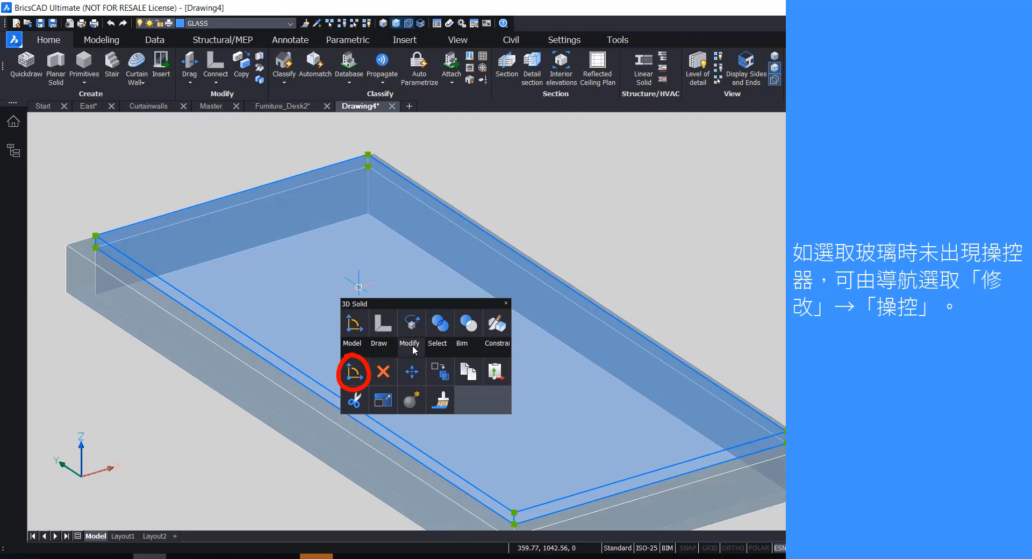
pyautogui.click(353, 371)
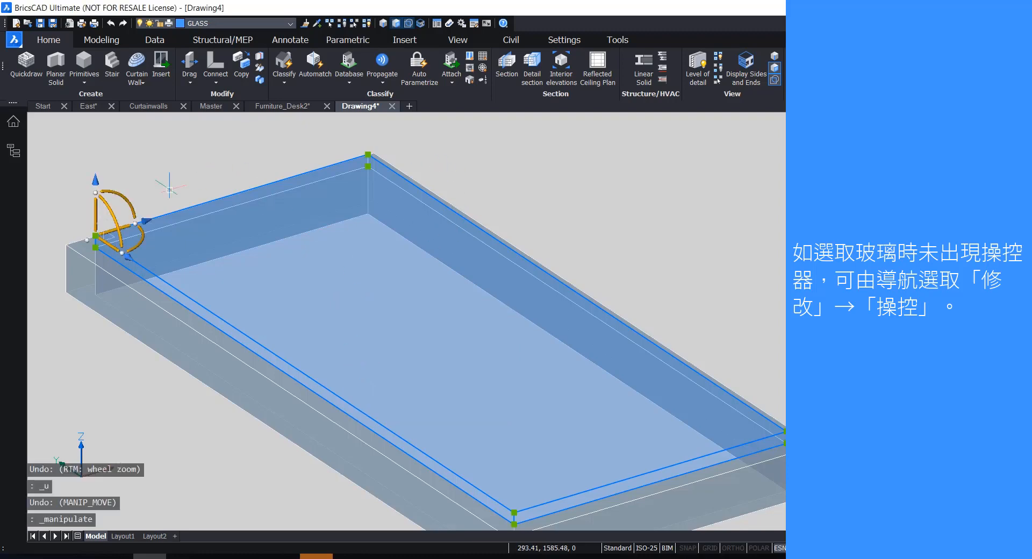
pyautogui.click(96, 212)
pyautogui.write('7')
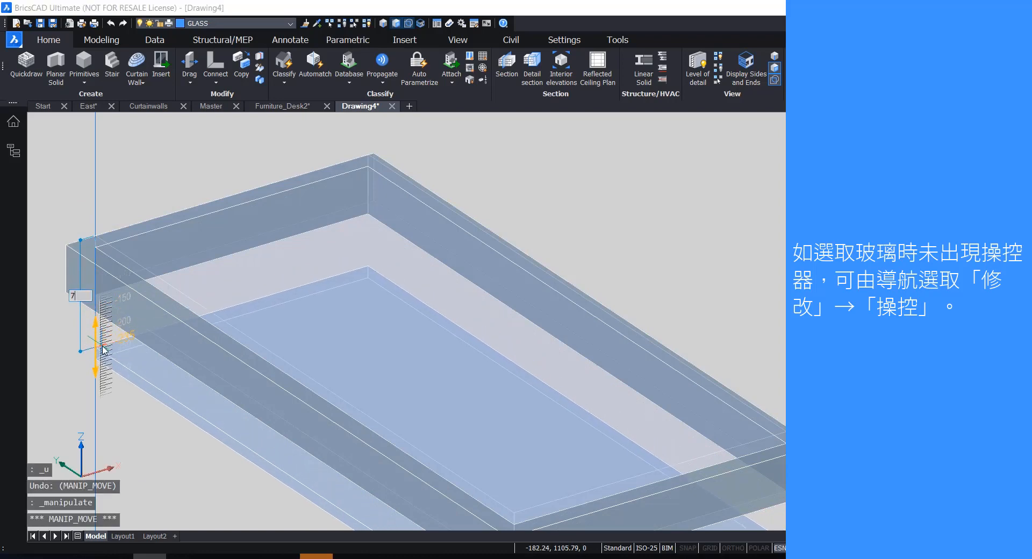
pyautogui.press('Return')
pyautogui.press('Escape')
pyautogui.press('Escape')
pyautogui.press('Escape')
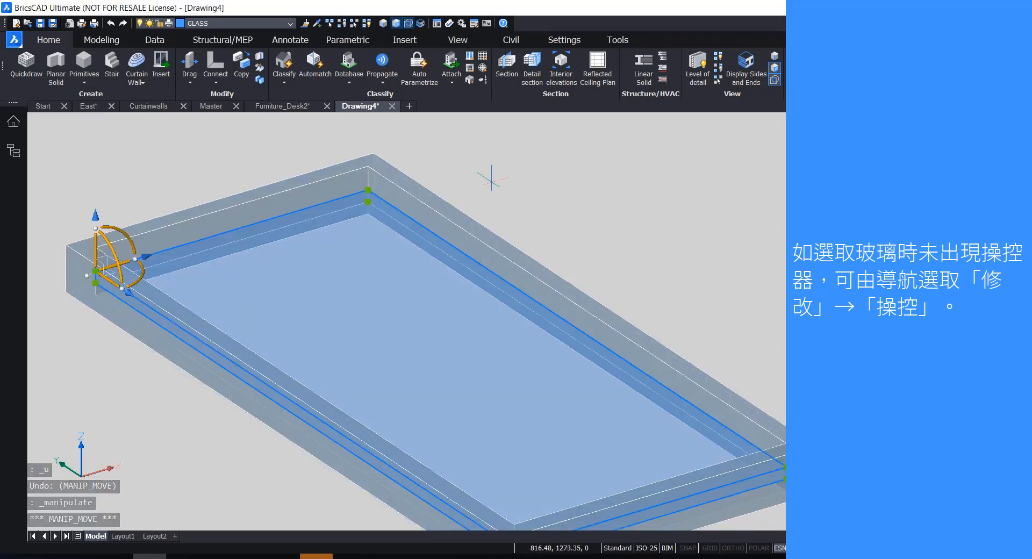
# Step: View the finished frame and glass from another angle and display the properties to check for BIM information
pyautogui.keyDown('shift'); pyautogui.moveTo(570, 198); pyautogui.dragTo(666, 202, button='middle'); pyautogui.keyUp('shift')
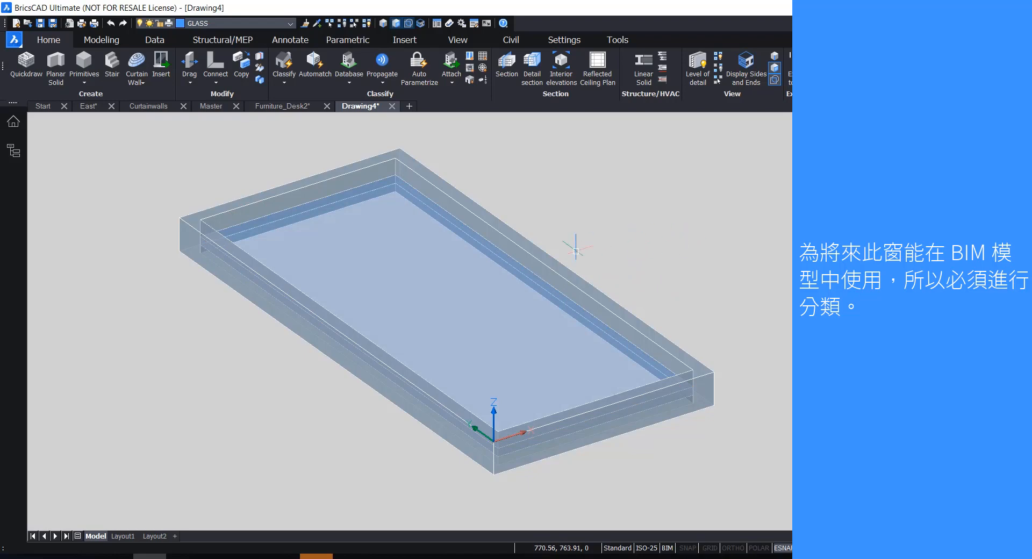
pyautogui.scroll(-4, 586, 236)
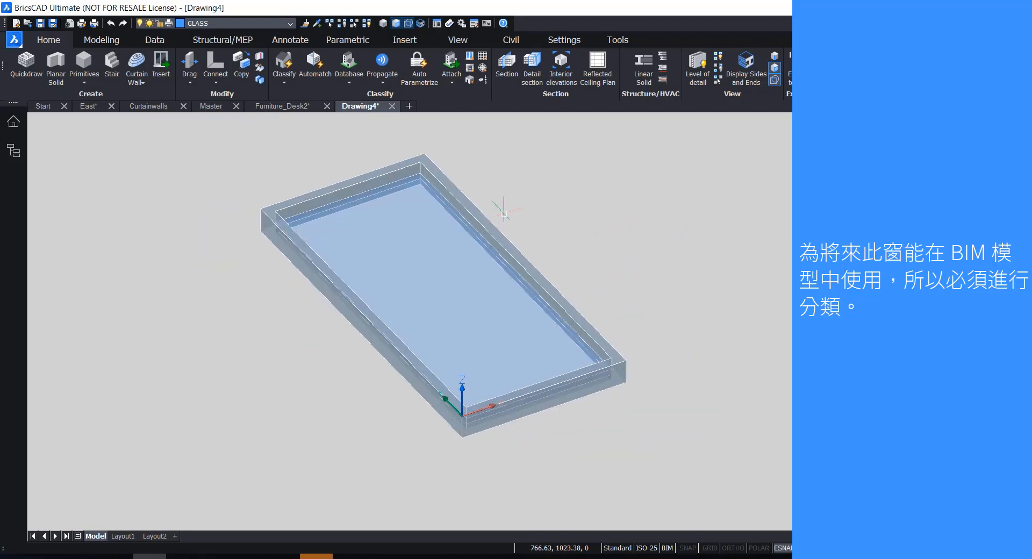
pyautogui.scroll(3, 511, 214)
pyautogui.keyDown('shift'); pyautogui.moveTo(536, 215); pyautogui.dragTo(540, 210, button='middle'); pyautogui.keyUp('shift')
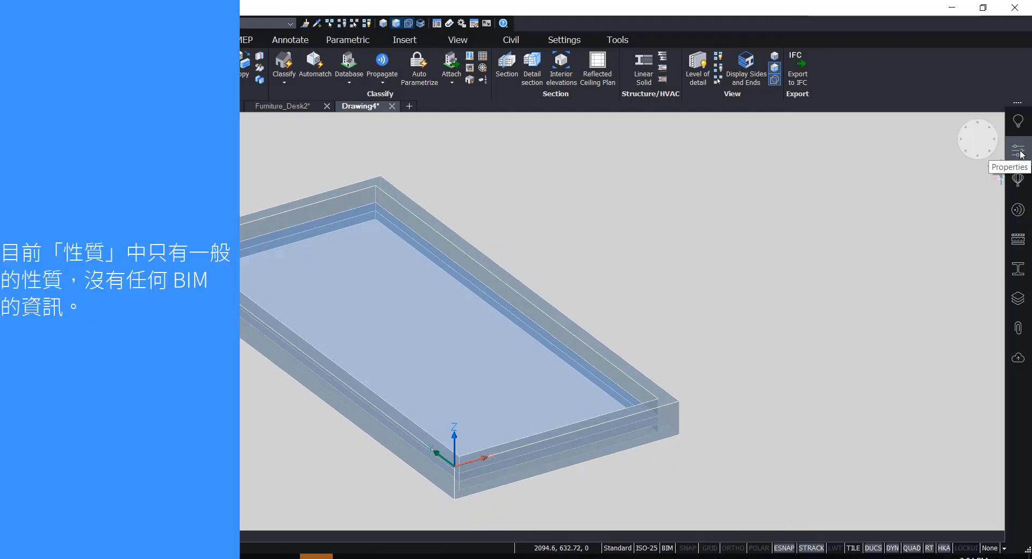
pyautogui.click(1018, 150)
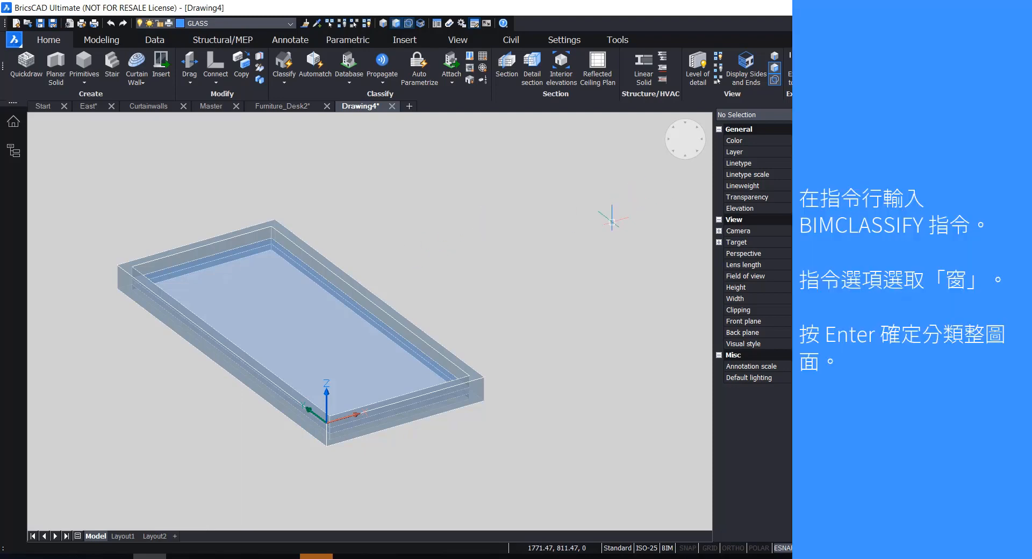
# Step: Classify the whole drawing as a window with BIMCLASSIFY and check its BIM entries in the properties
pyautogui.write('BIM')
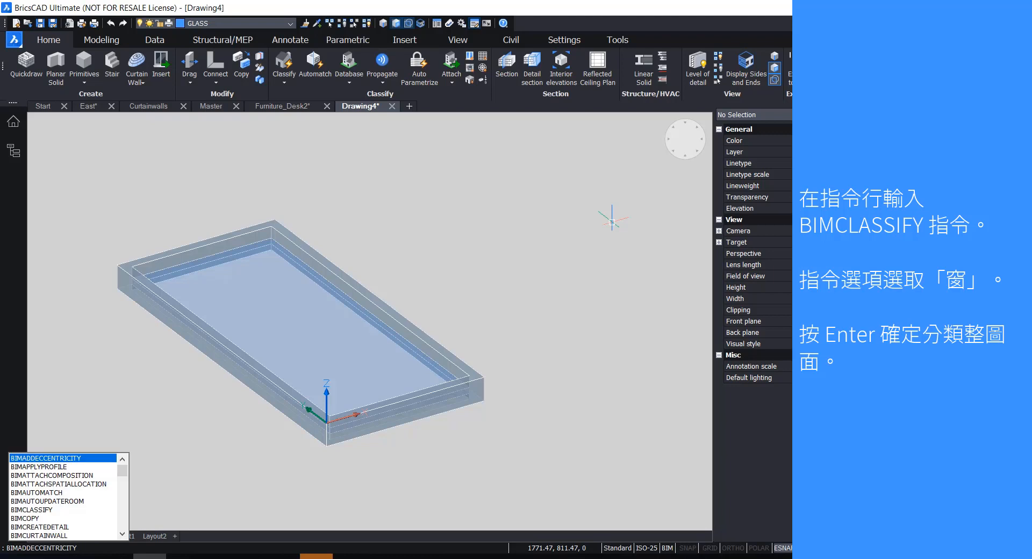
pyautogui.write('CLASSIFY')
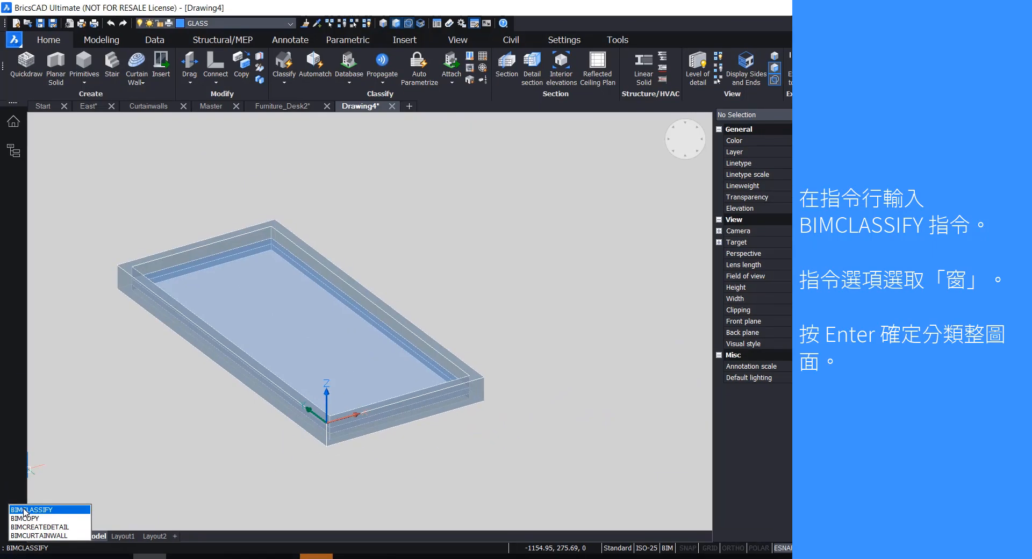
pyautogui.click(48, 484)
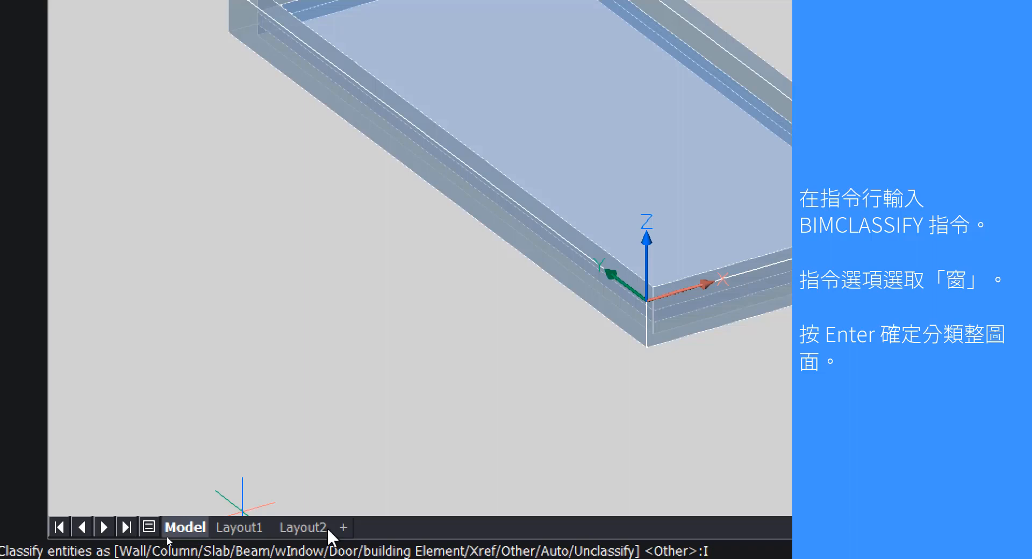
pyautogui.press('Return')
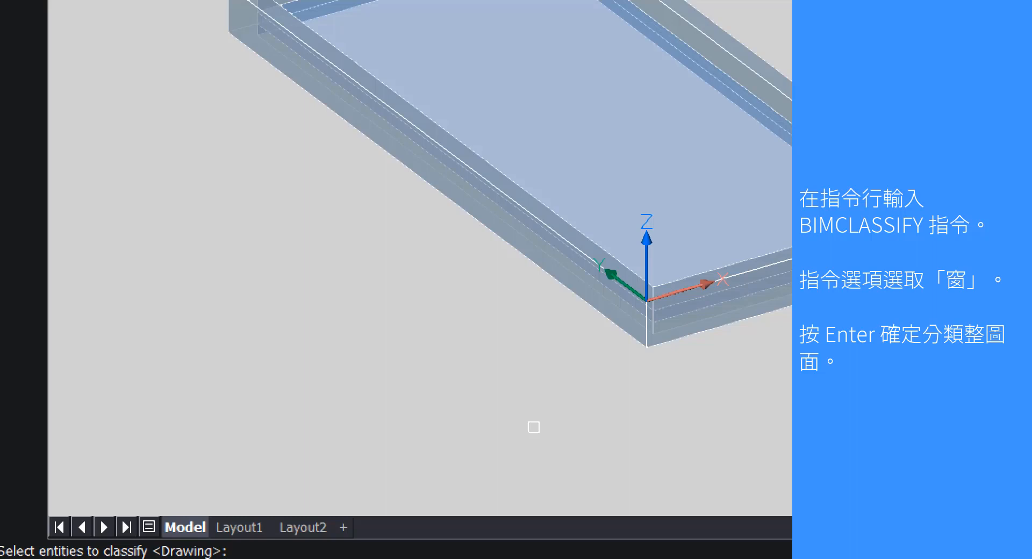
pyautogui.press('Return')
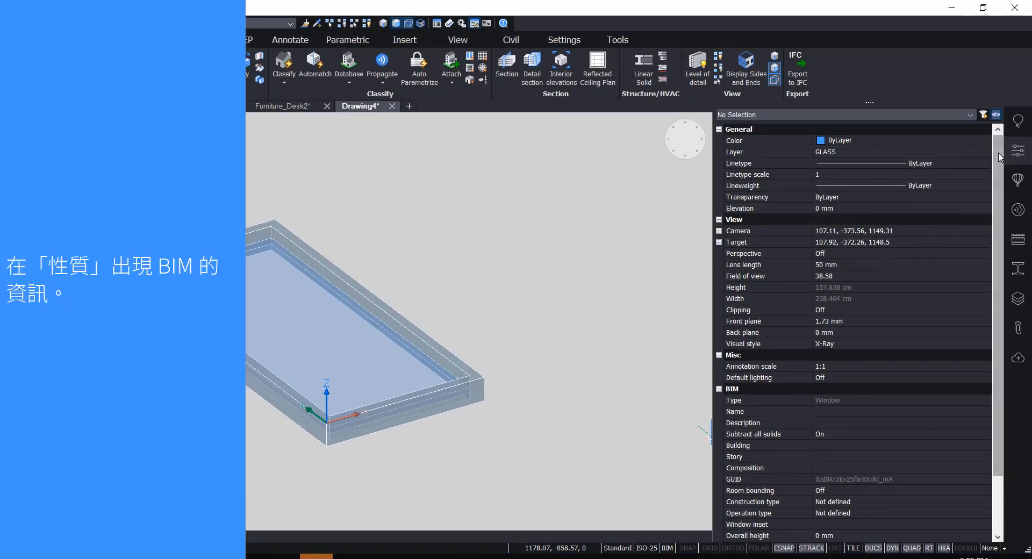
pyautogui.moveTo(1000, 157); pyautogui.dragTo(998, 301)
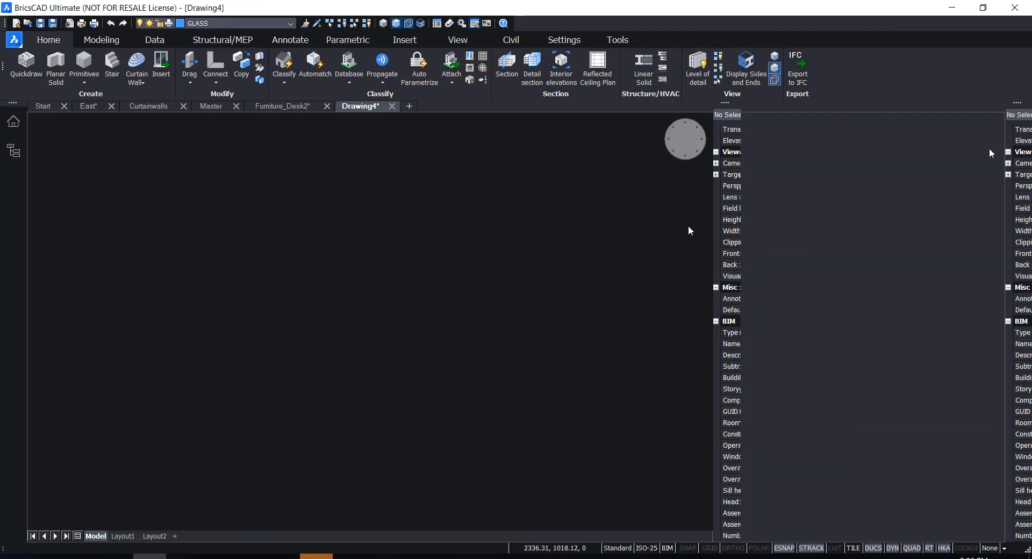
# Step: Create a component named MyWin2 from the whole window drawing and assign it to the Windows category
pyautogui.scroll(2, 913, 360)
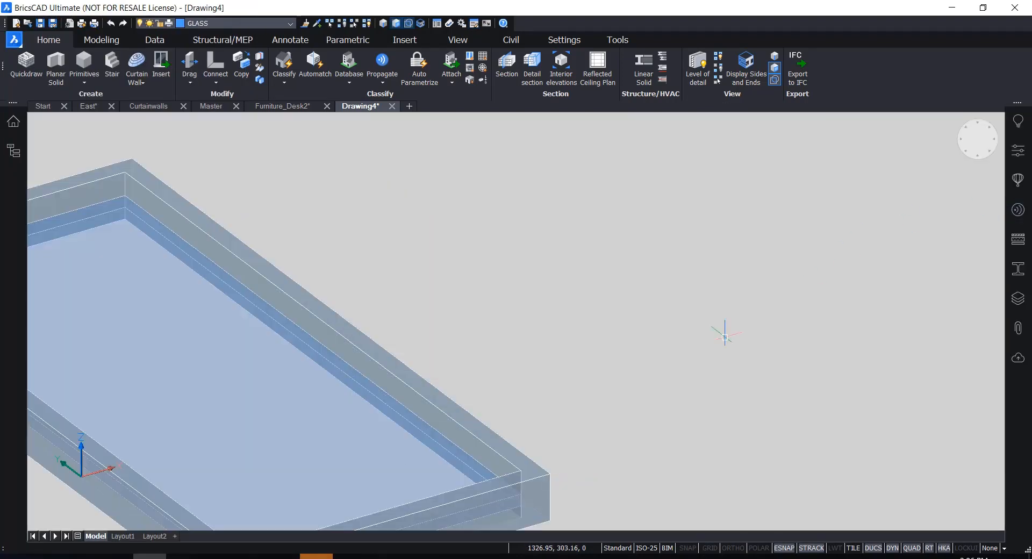
pyautogui.scroll(-3, 724, 337)
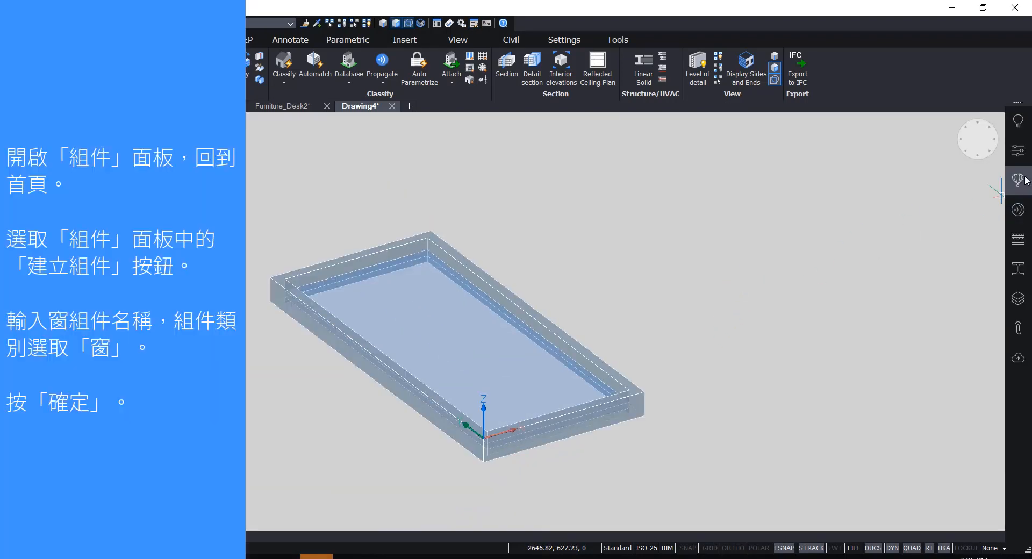
pyautogui.click(1018, 179)
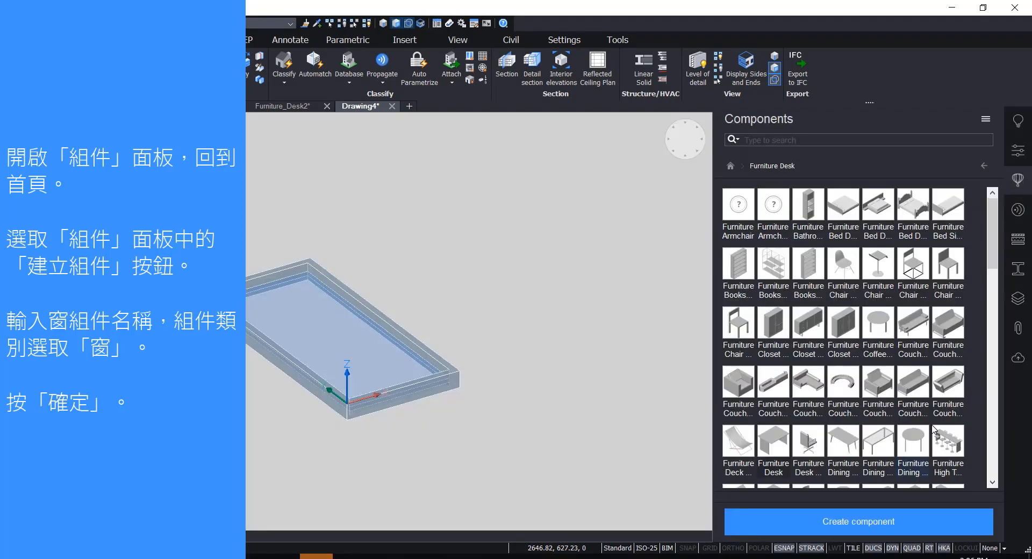
pyautogui.click(983, 166)
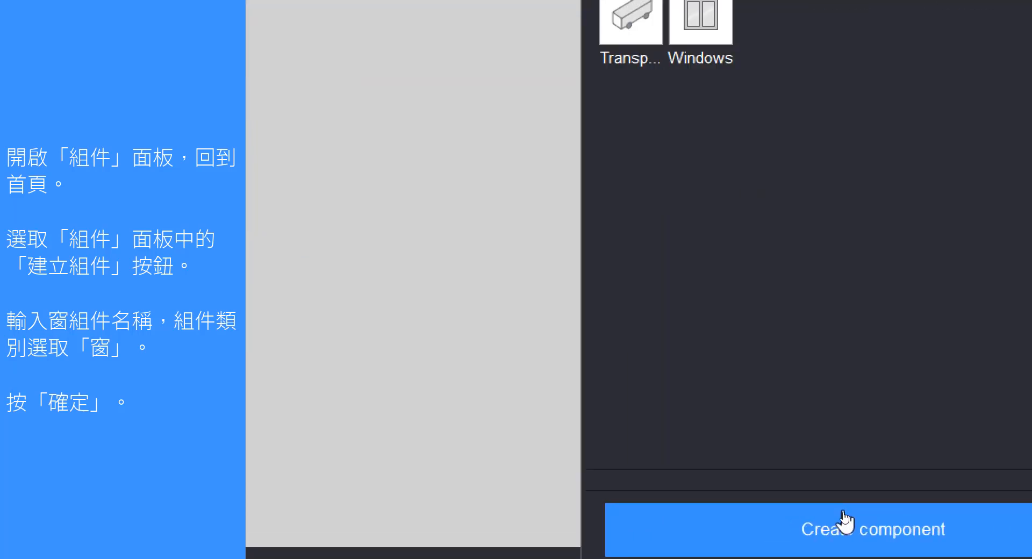
pyautogui.click(887, 529)
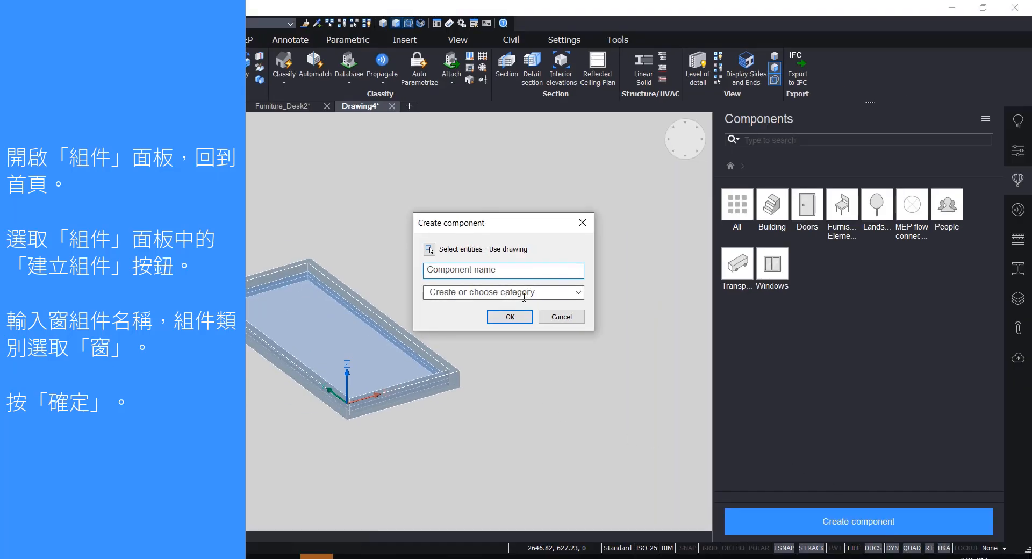
pyautogui.click(519, 276)
pyautogui.write('MyWin2')
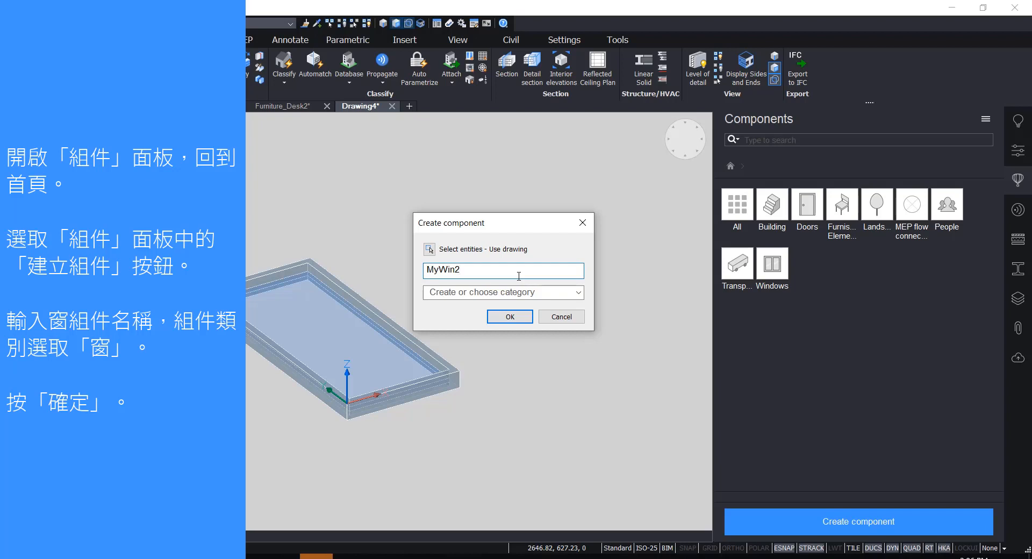
pyautogui.click(542, 294)
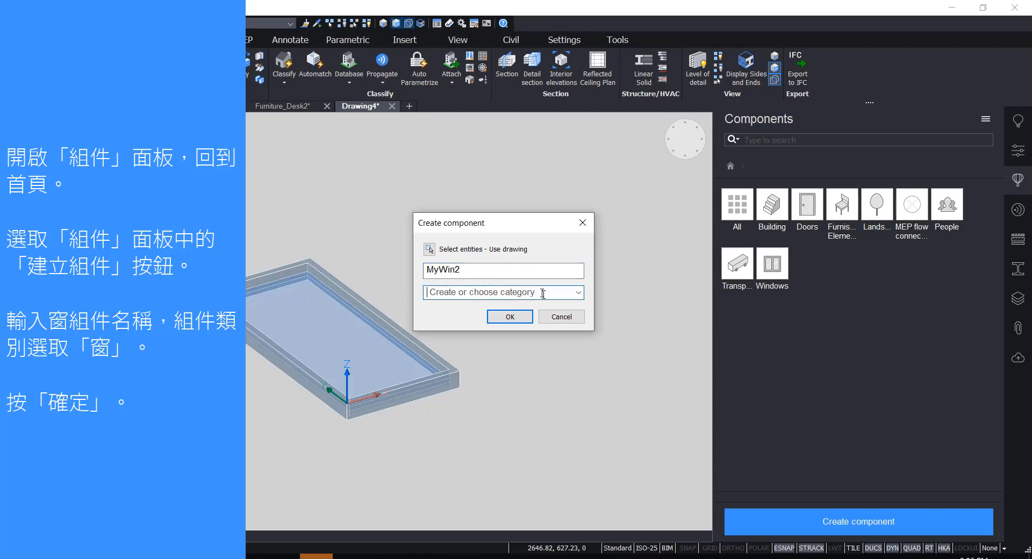
pyautogui.click(579, 294)
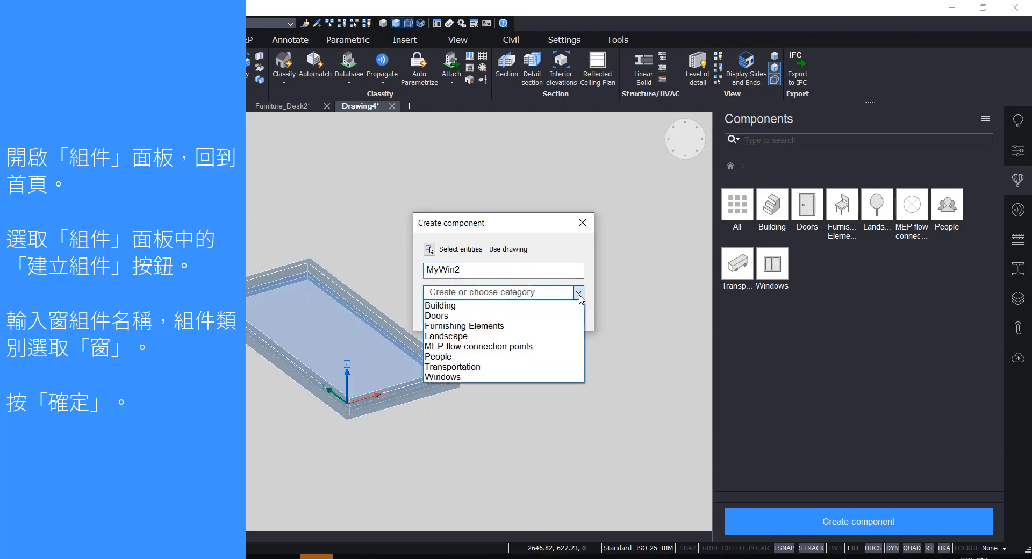
pyautogui.click(451, 378)
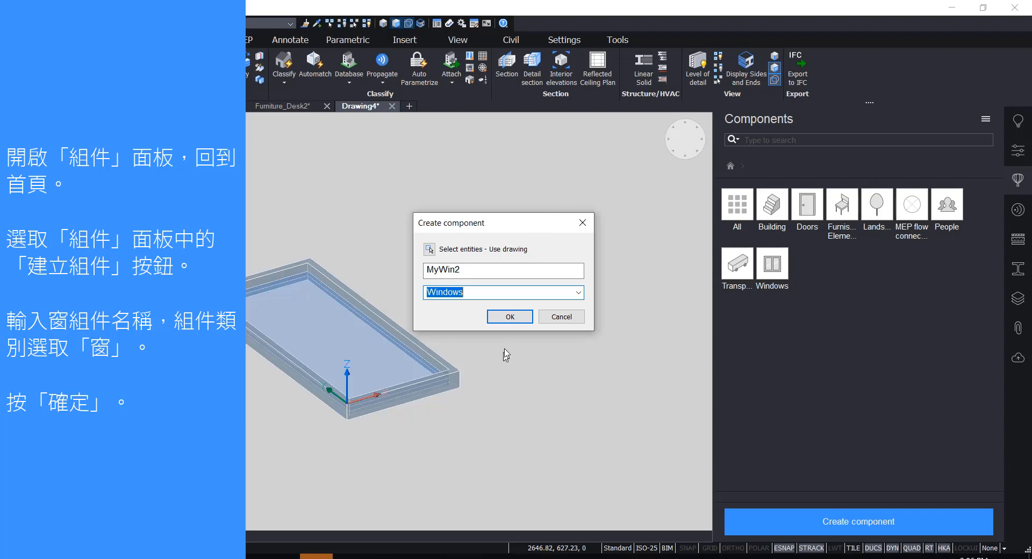
pyautogui.click(509, 316)
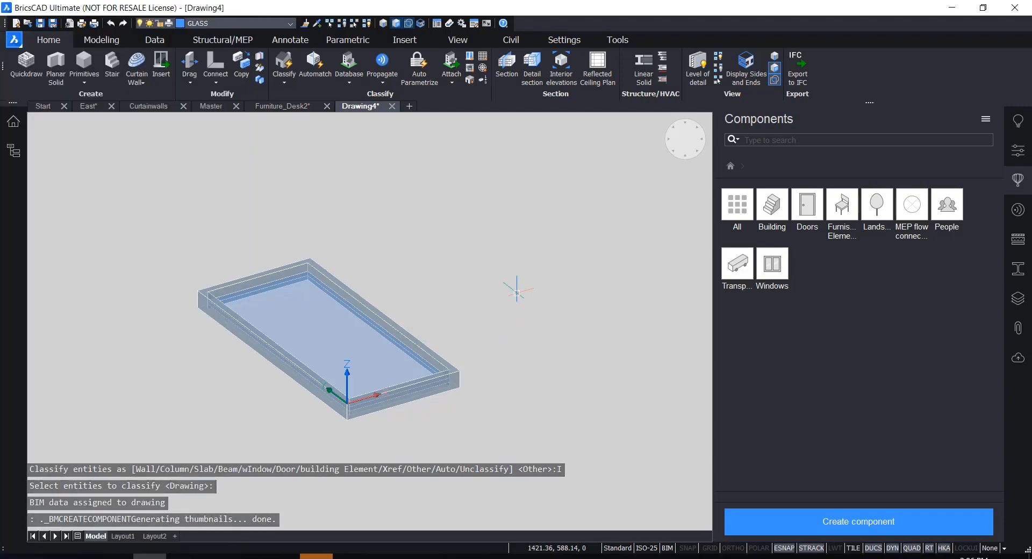
# Step: Return to the East drawing and turn off the clip display of the section plane
pyautogui.click(87, 106)
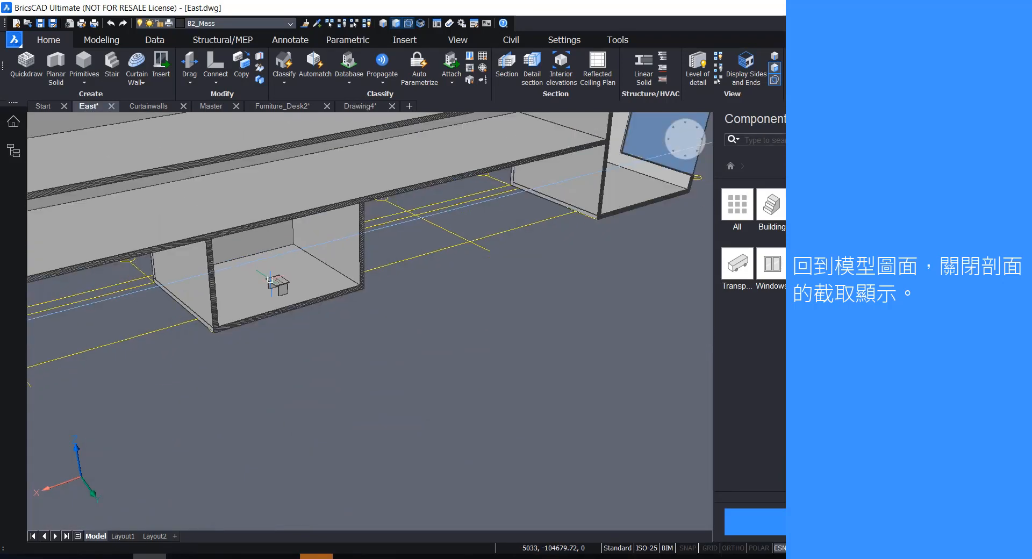
pyautogui.scroll(-4, 270, 279)
pyautogui.scroll(2, 439, 226)
pyautogui.moveTo(445, 217)
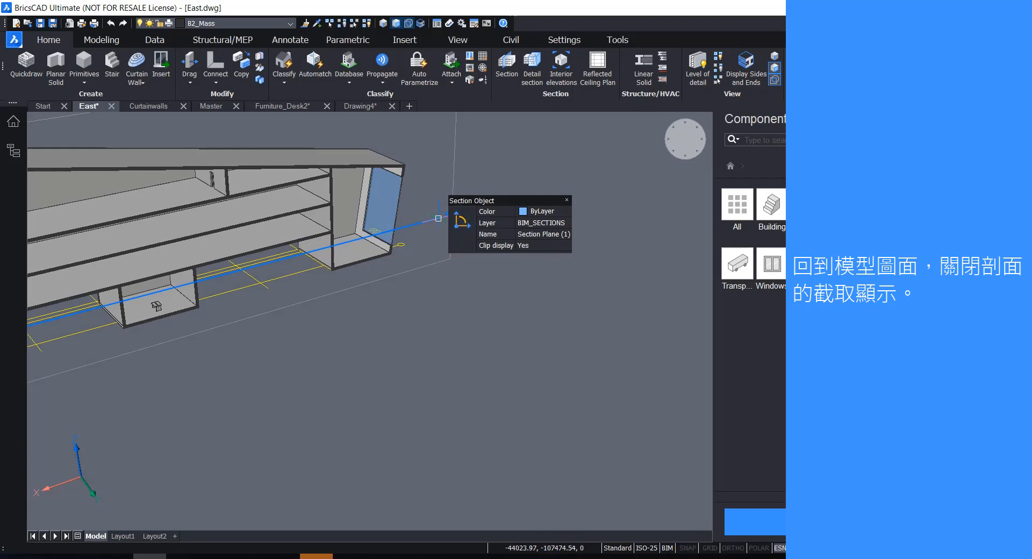
pyautogui.doubleClick(439, 219)
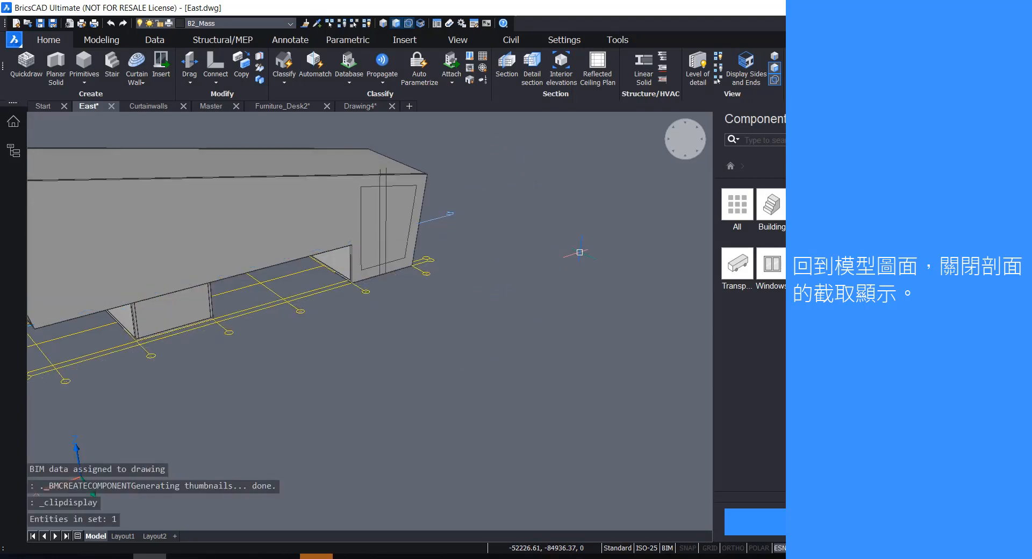
# Step: Generate the component library thumbnails and display the Windows category with the newly created window component
pyautogui.click(772, 275)
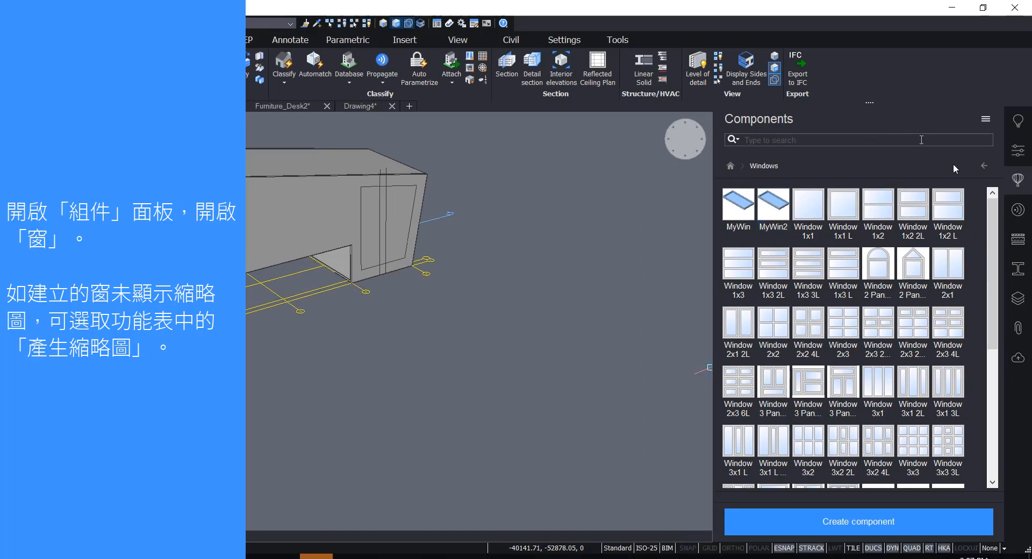
pyautogui.click(984, 166)
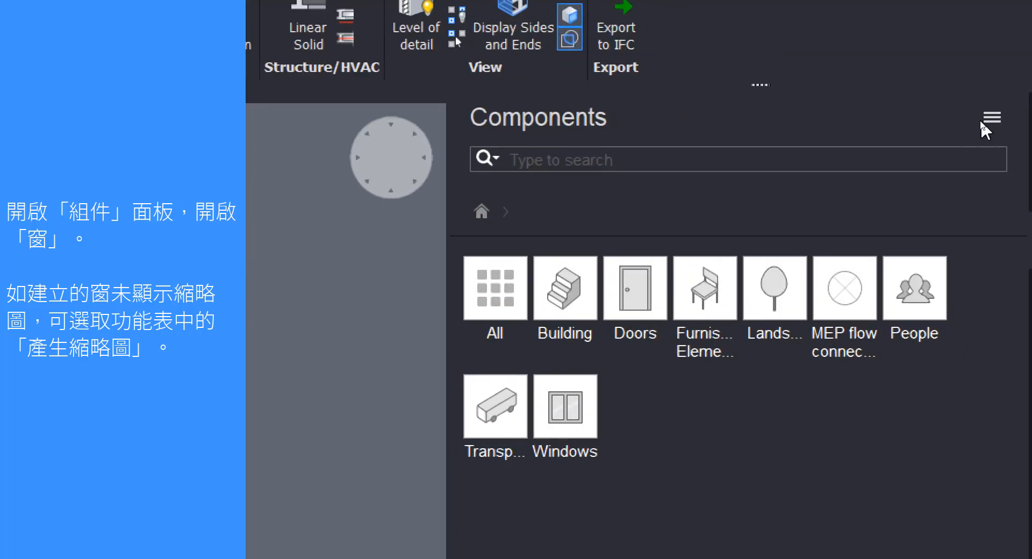
pyautogui.click(989, 112)
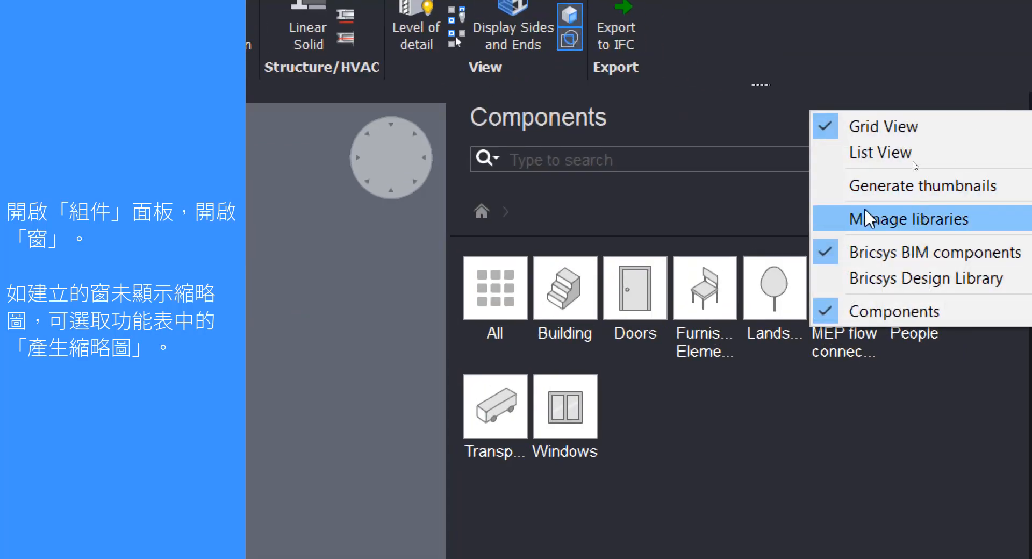
pyautogui.click(992, 186)
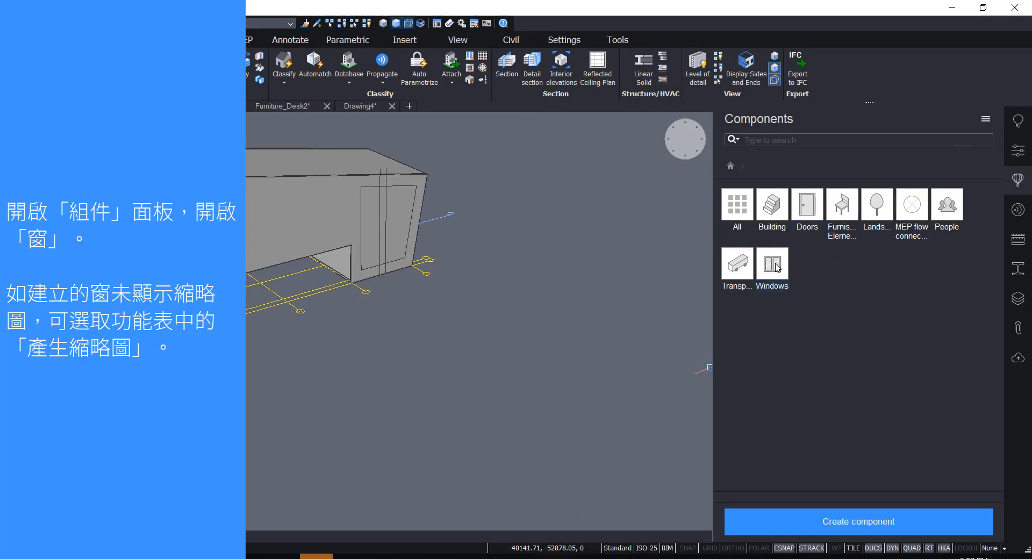
pyautogui.click(776, 267)
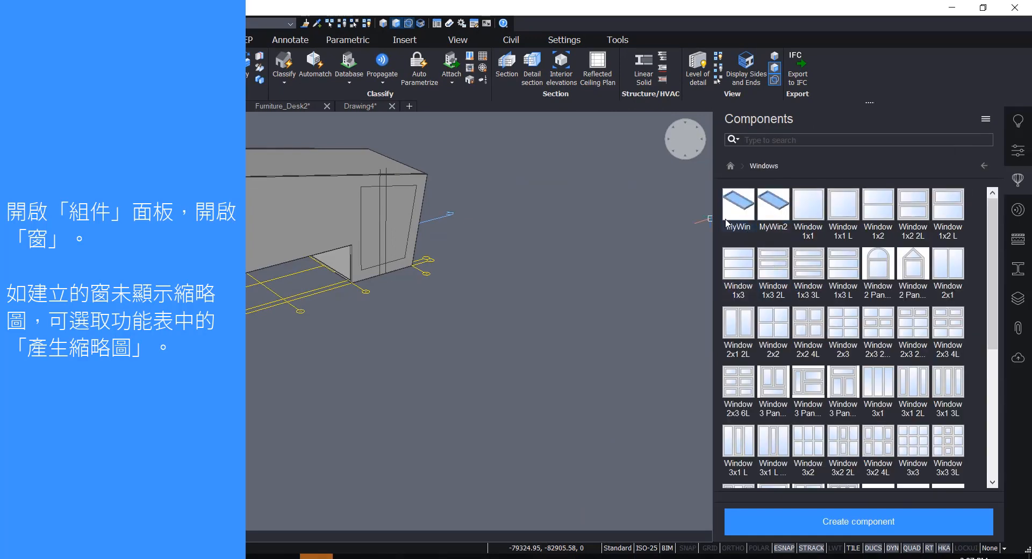
pyautogui.click(985, 119)
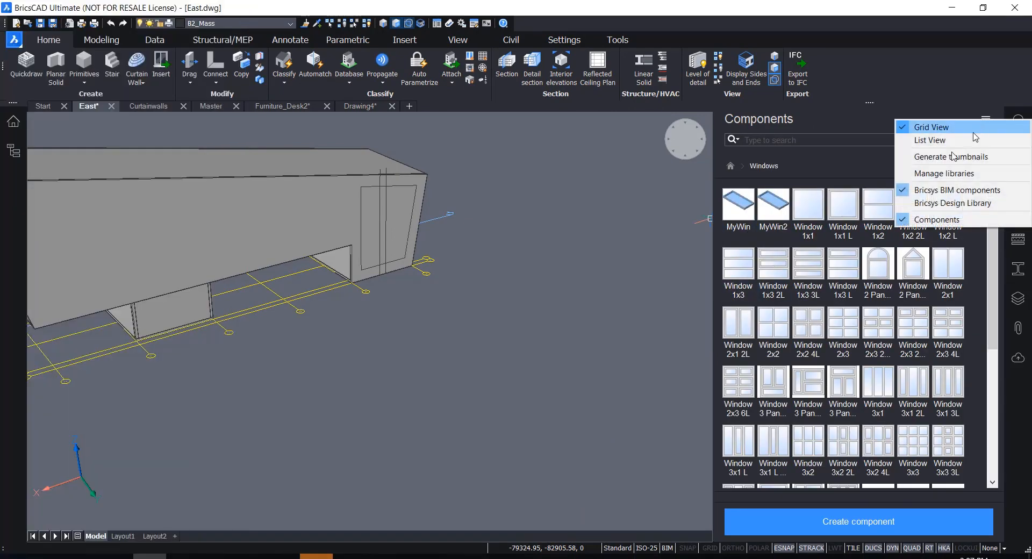
pyautogui.click(950, 104)
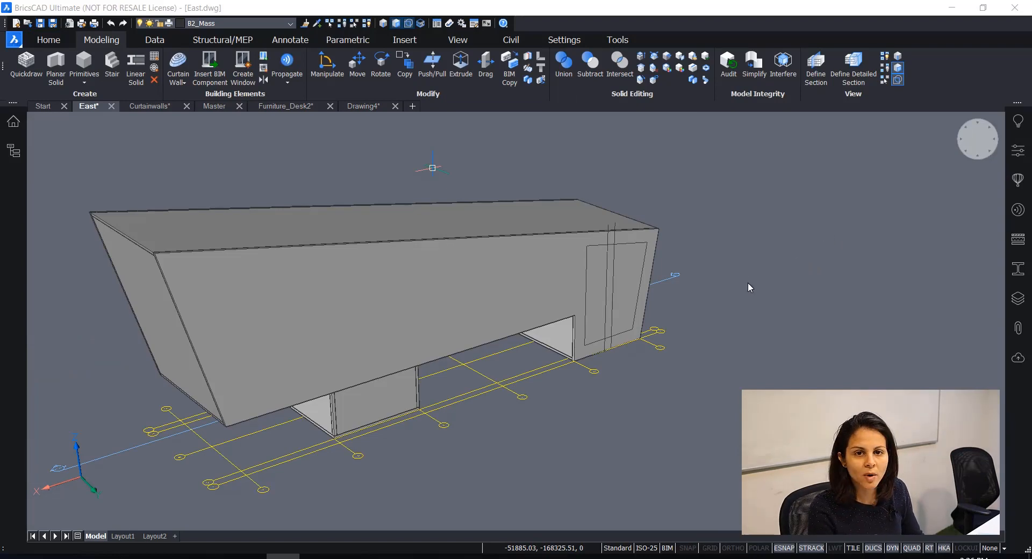
pyautogui.scroll(3, 672, 274)
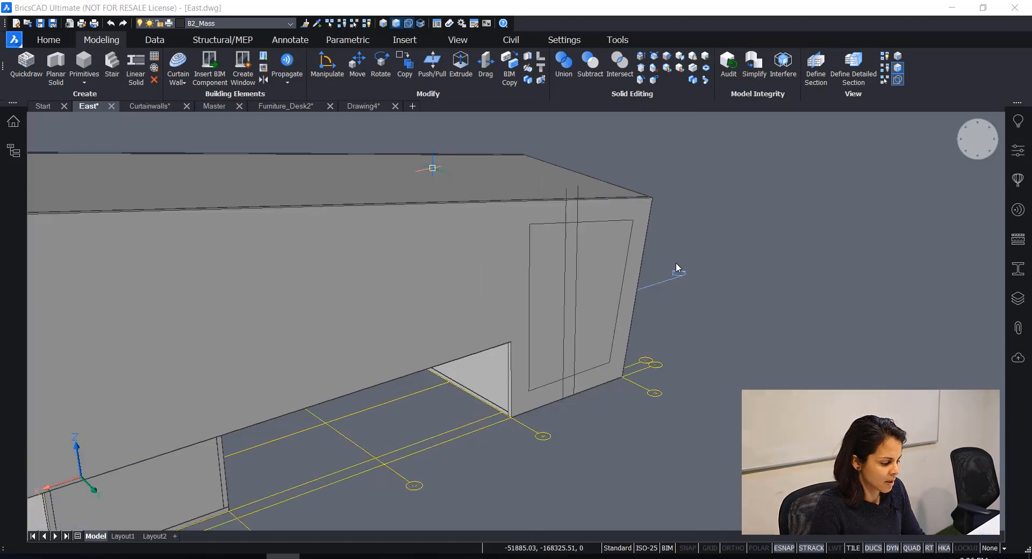
pyautogui.scroll(2, 706, 256)
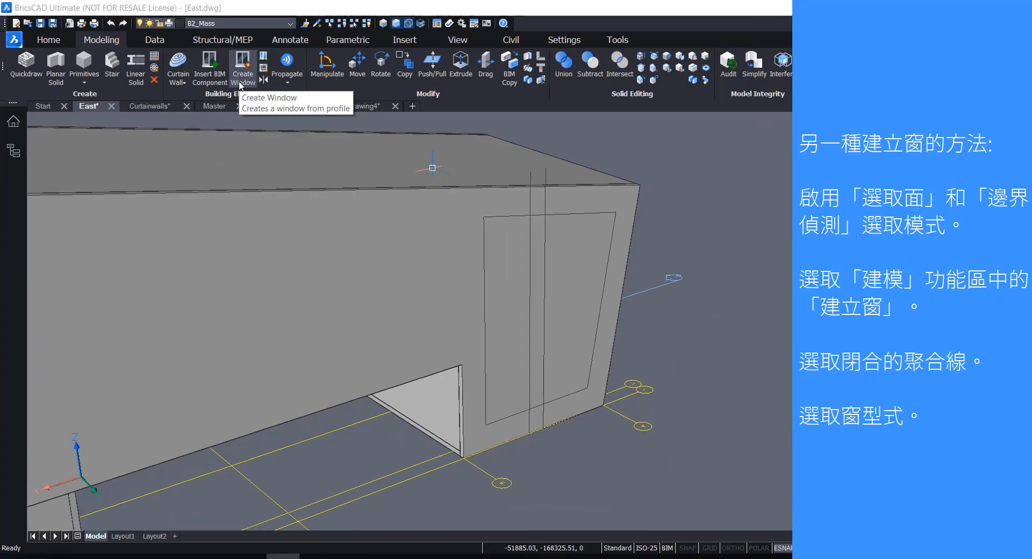
pyautogui.click(240, 83)
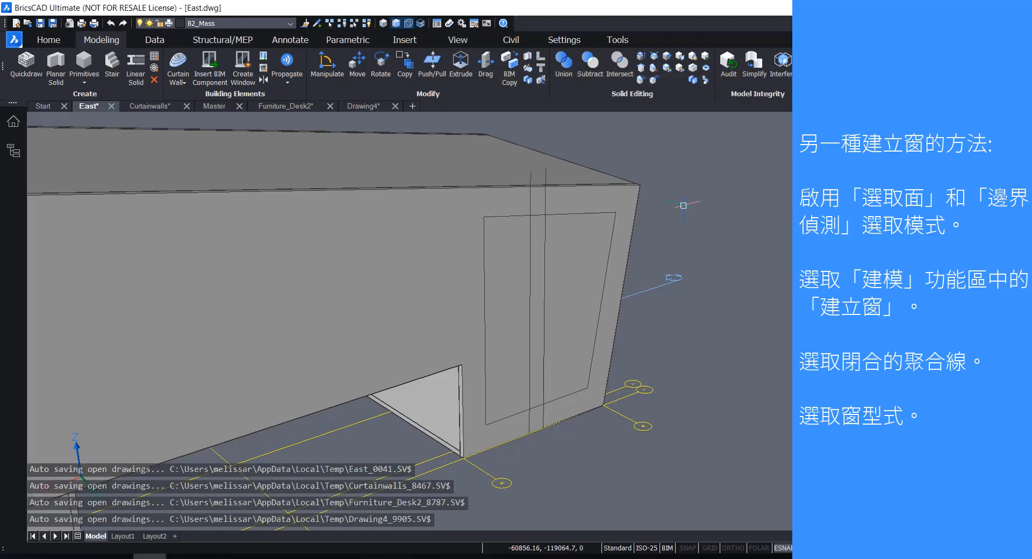
pyautogui.scroll(-1, 705, 232)
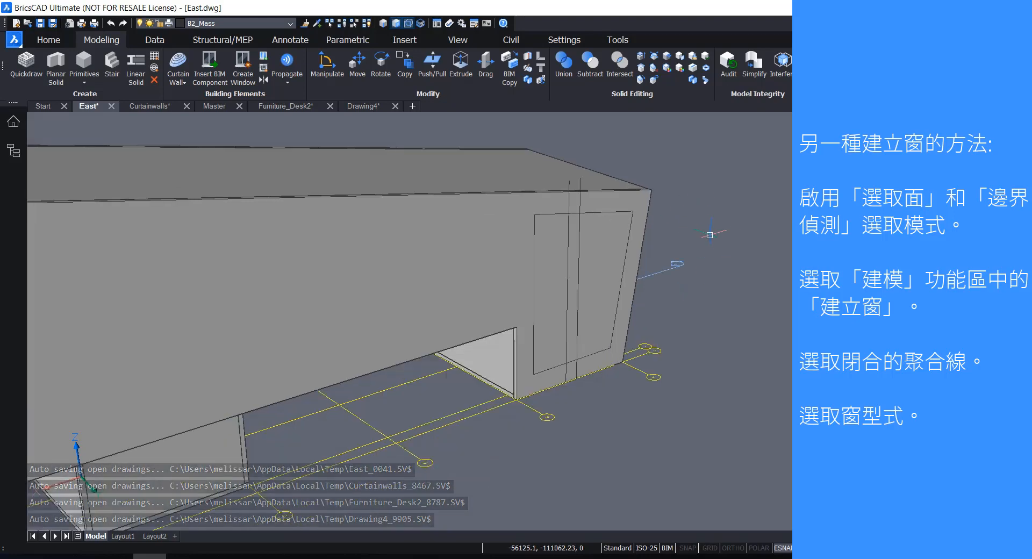
pyautogui.scroll(1, 714, 236)
pyautogui.keyDown('shift'); pyautogui.moveTo(731, 318); pyautogui.dragTo(705, 307, button='middle'); pyautogui.keyUp('shift')
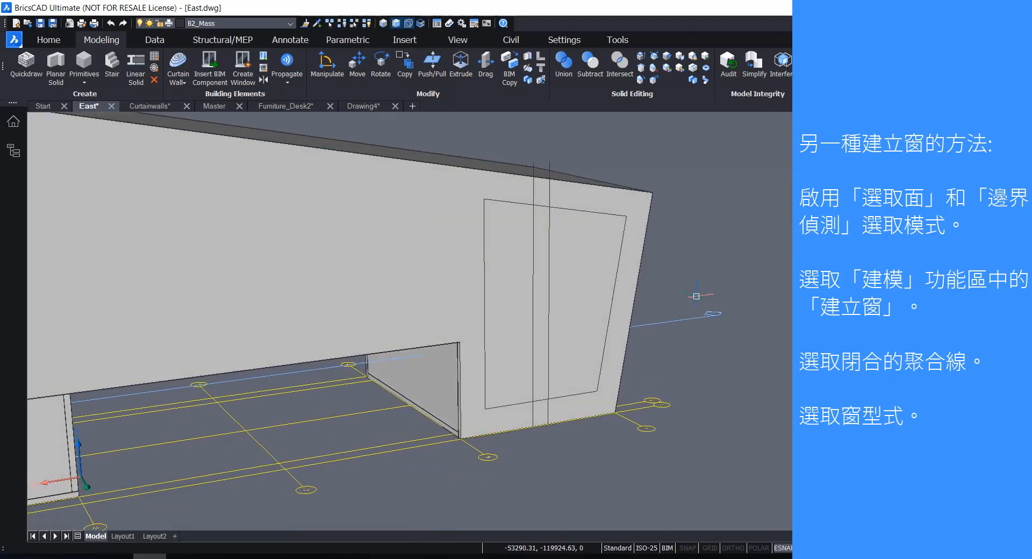
pyautogui.scroll(1, 681, 222)
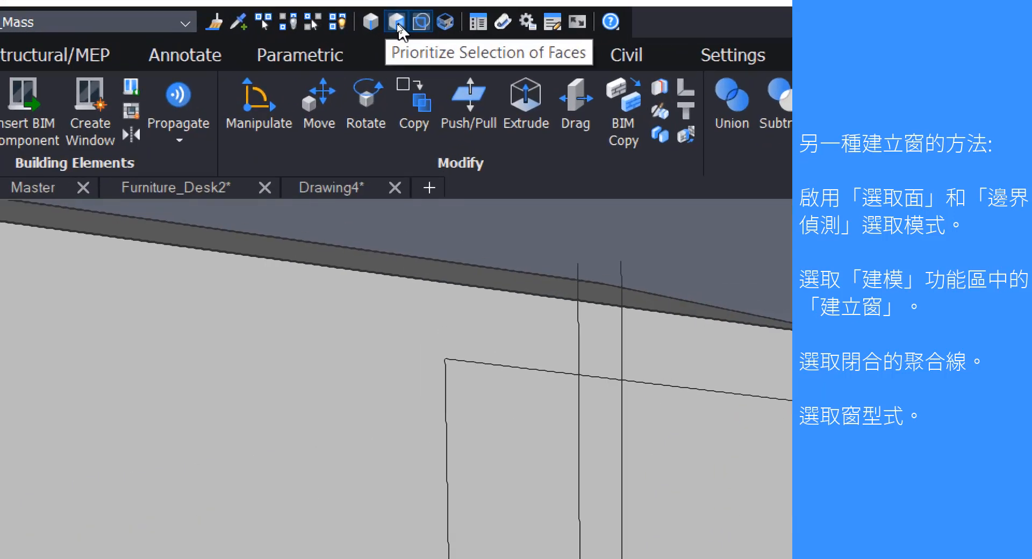
pyautogui.click(397, 25)
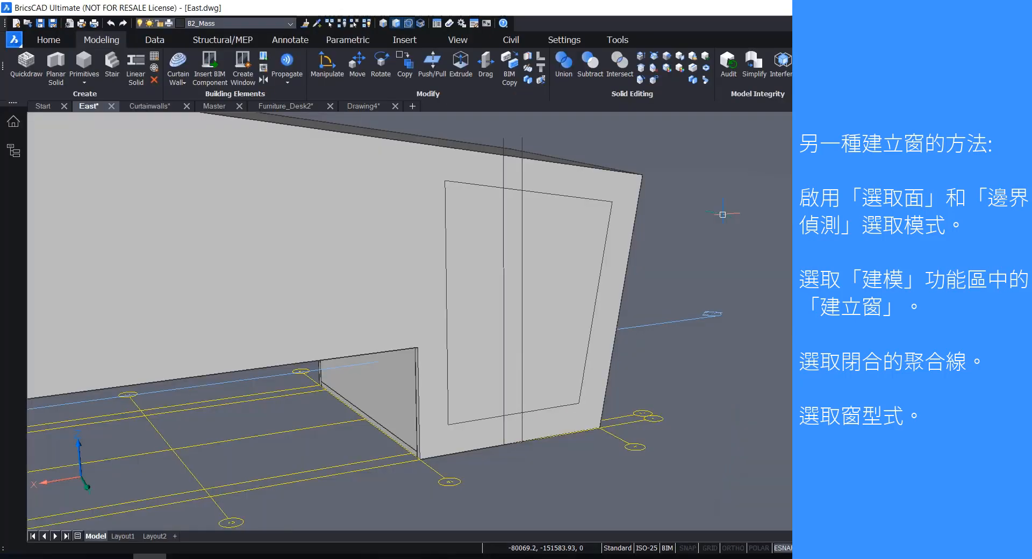
pyautogui.click(242, 70)
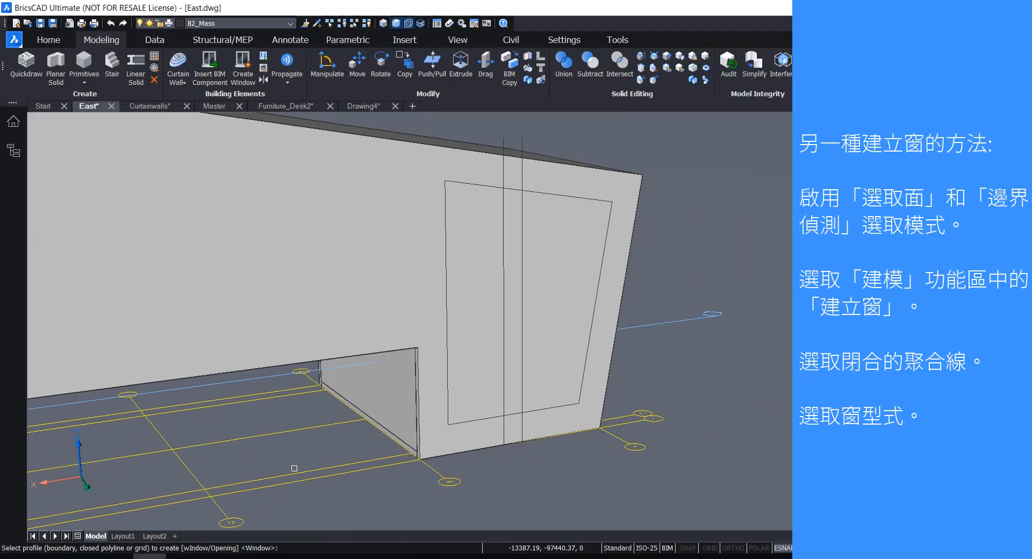
pyautogui.press('Escape')
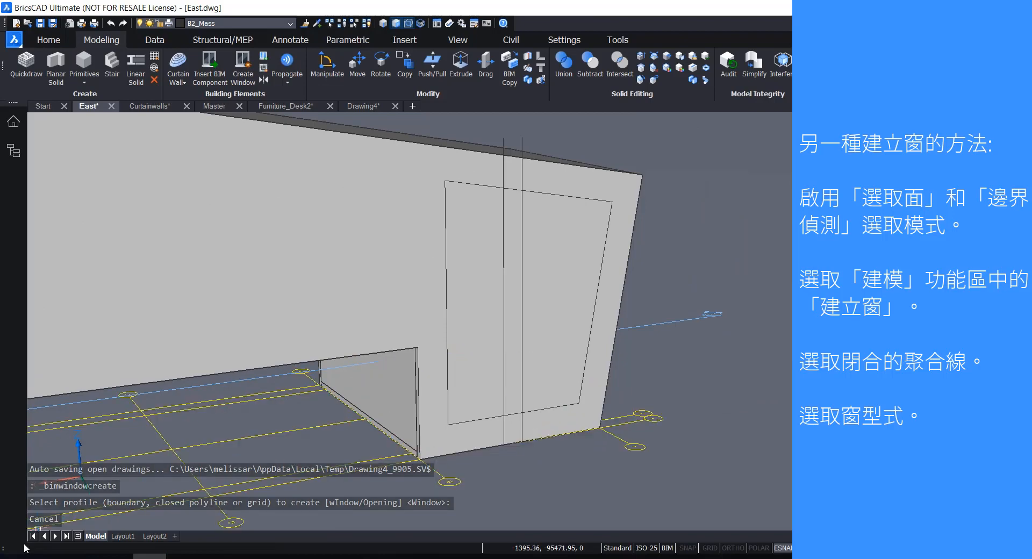
# Step: Create a single-pane window from the whole closed polyline near the narrow end of the long facade, and undo it
pyautogui.click(5, 550)
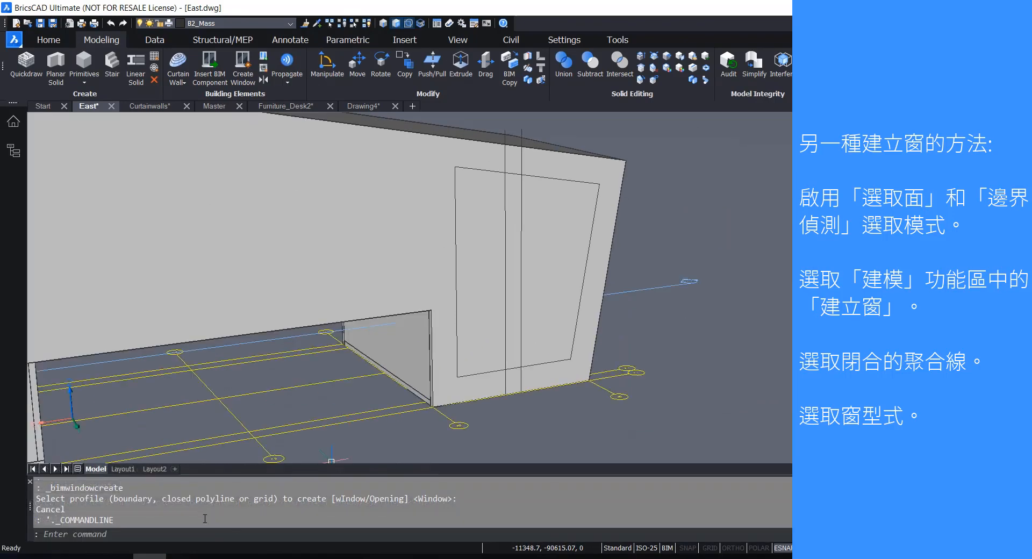
pyautogui.press('Escape')
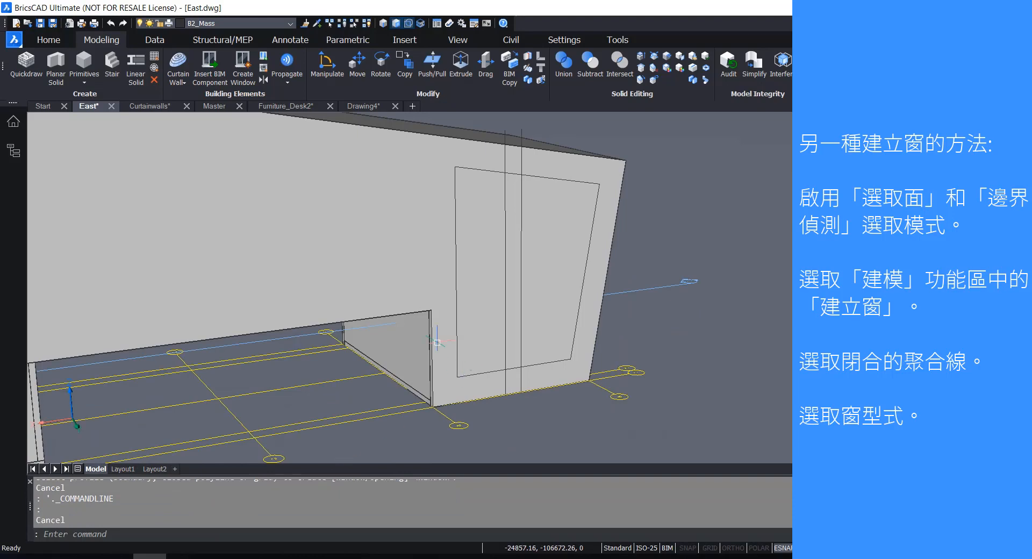
pyautogui.click(240, 61)
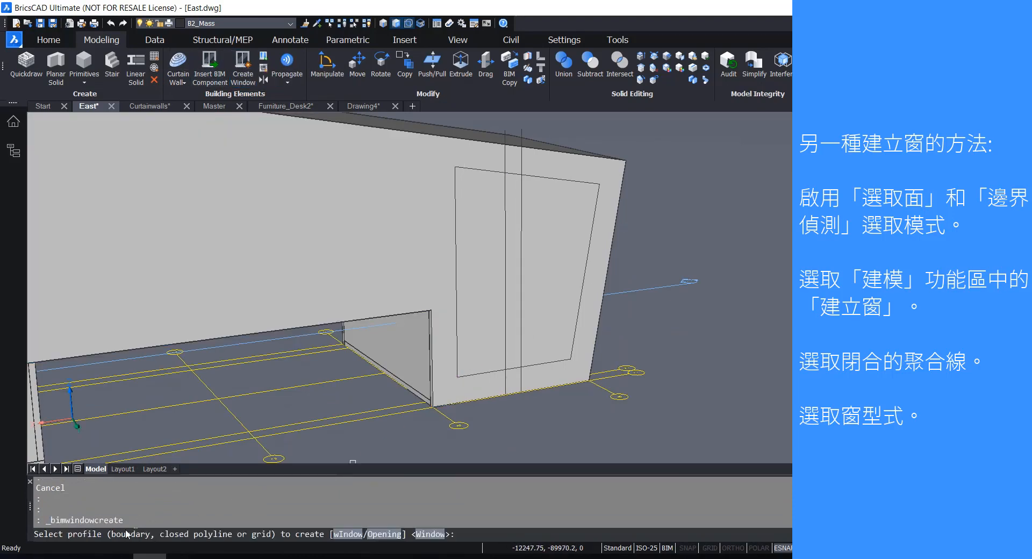
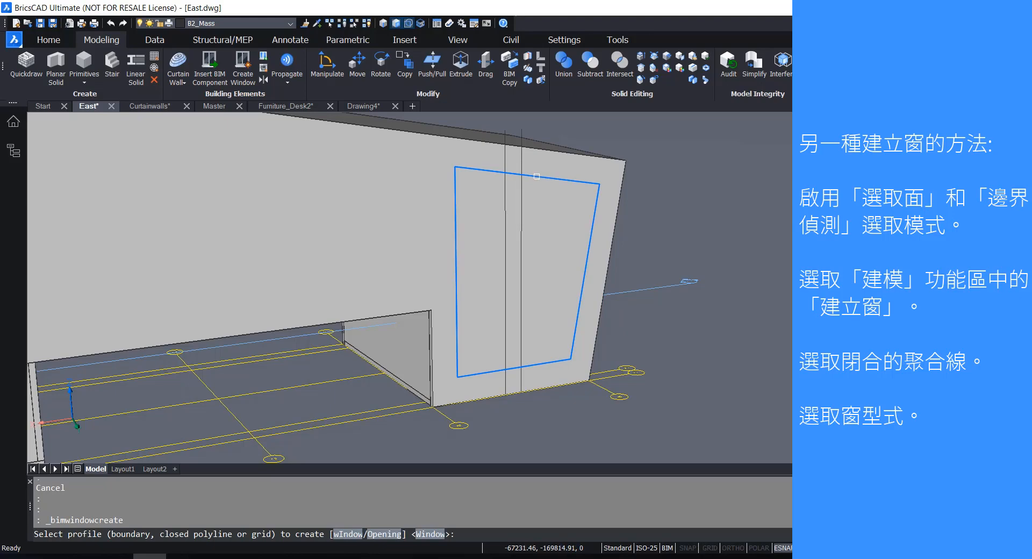
pyautogui.click(536, 176)
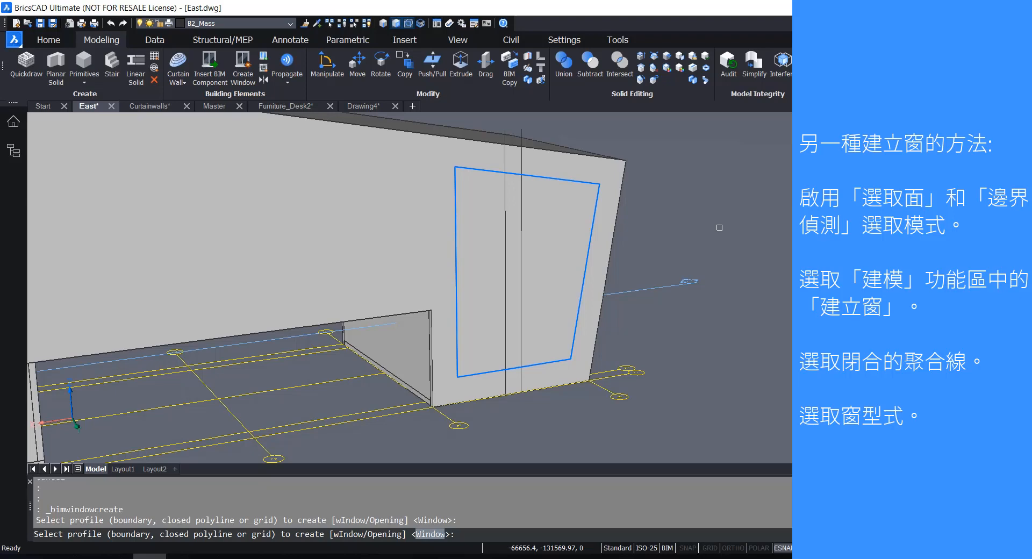
pyautogui.press('Return')
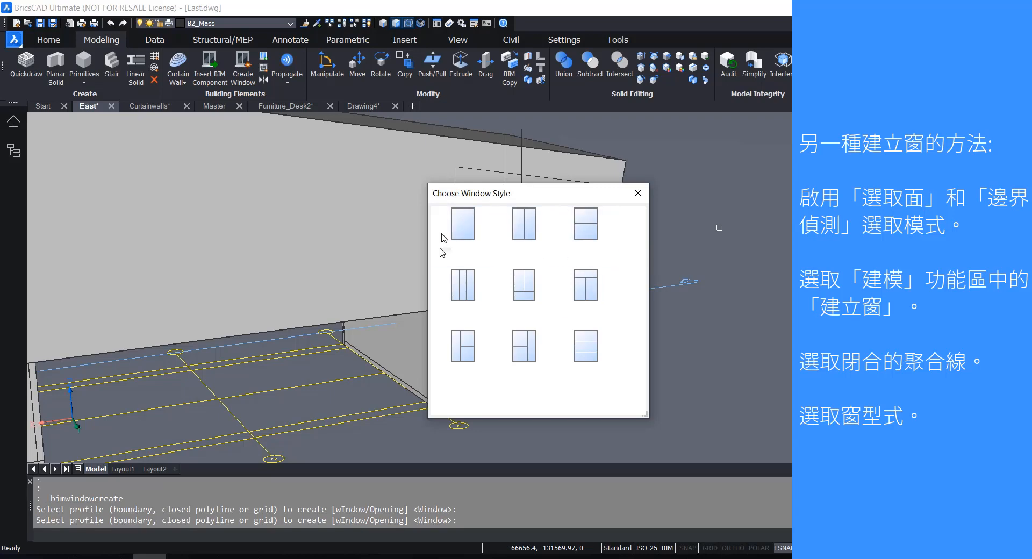
pyautogui.click(461, 223)
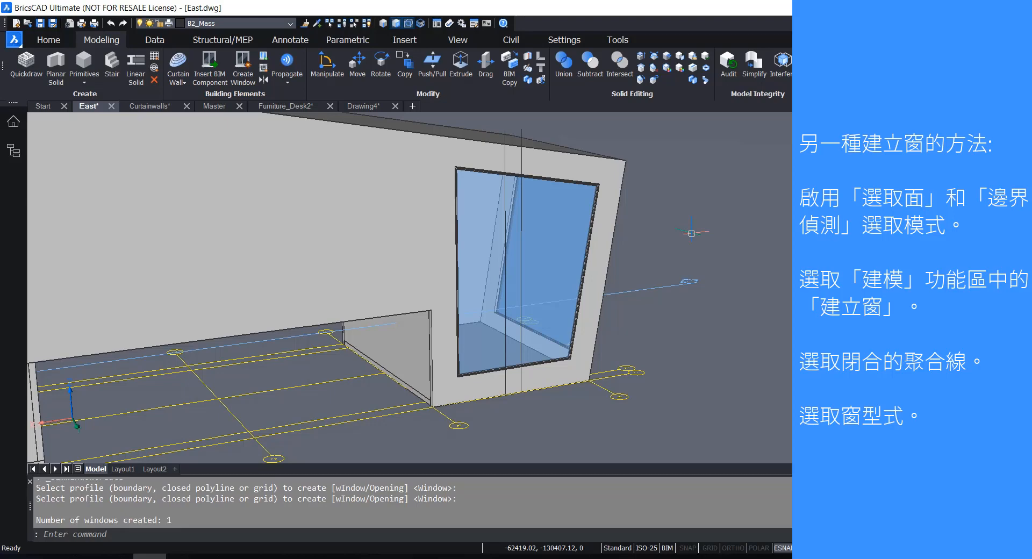
pyautogui.write('u')
pyautogui.press('Return')
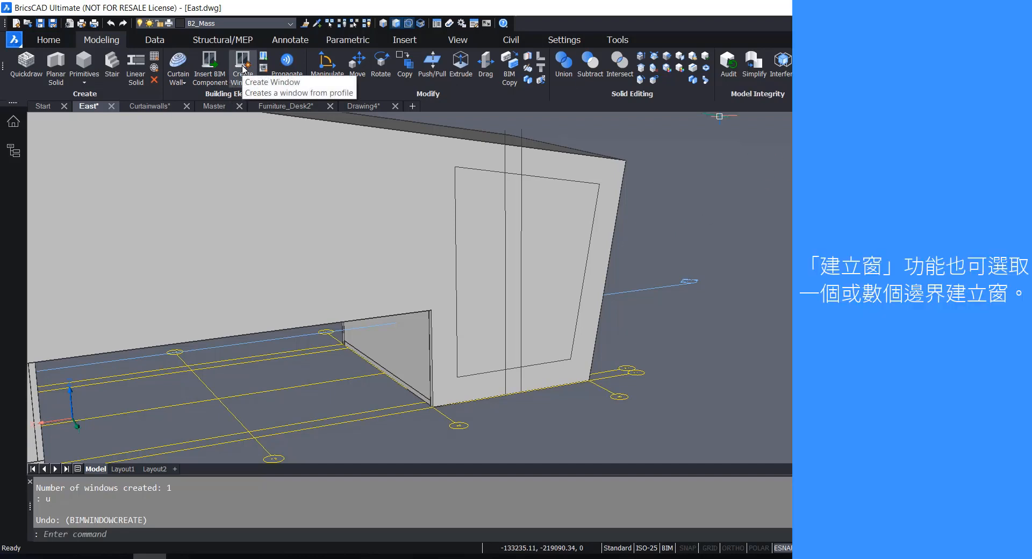
# Step: Create a single-pane window from only the detected boundary between the vertical lines and the building's narrow end, and undo it
pyautogui.click(243, 67)
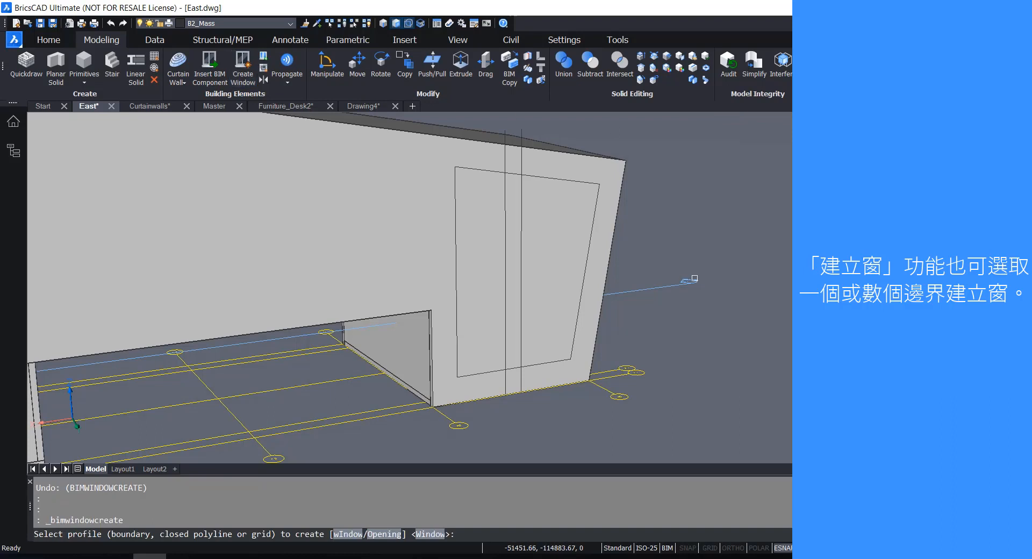
pyautogui.click(567, 230)
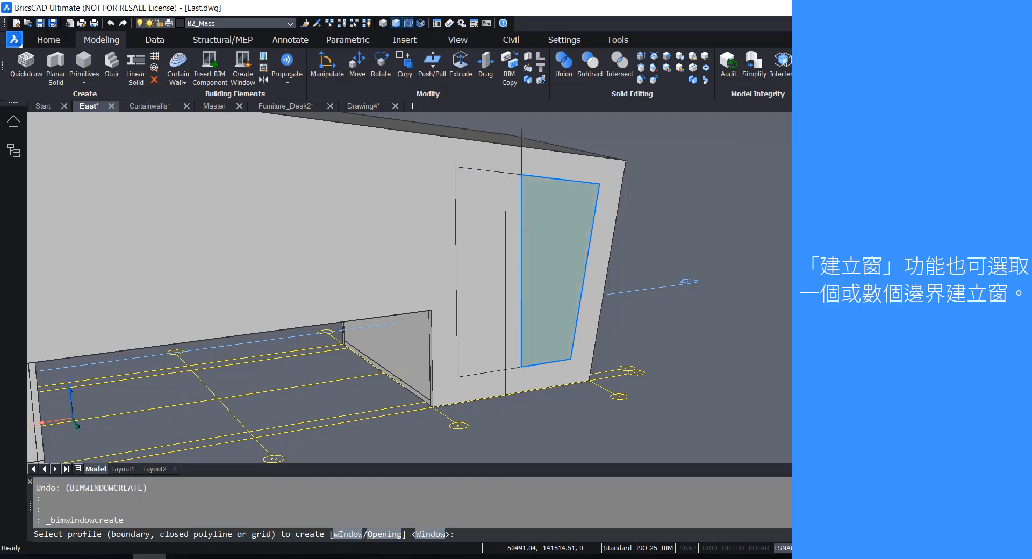
pyautogui.click(556, 289)
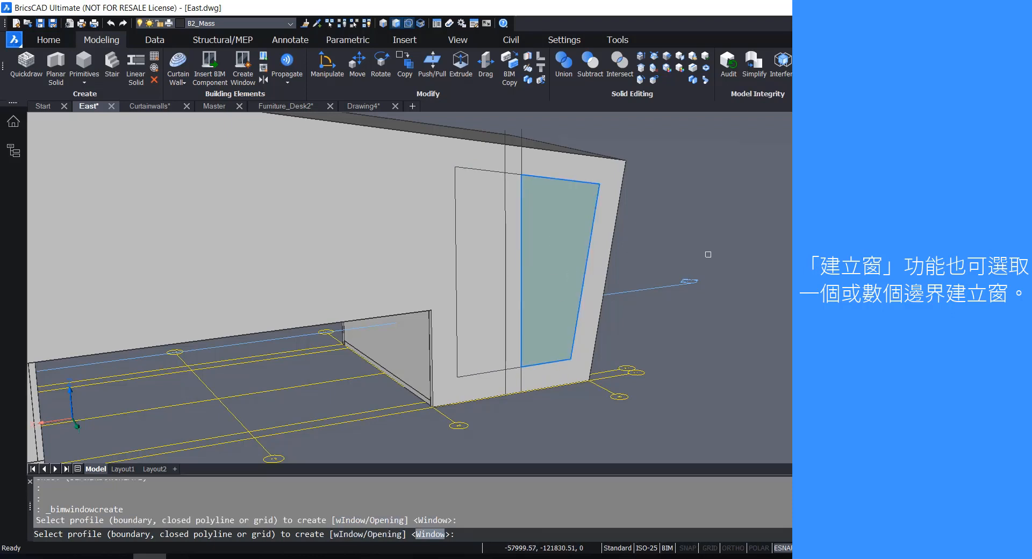
pyautogui.press('Return')
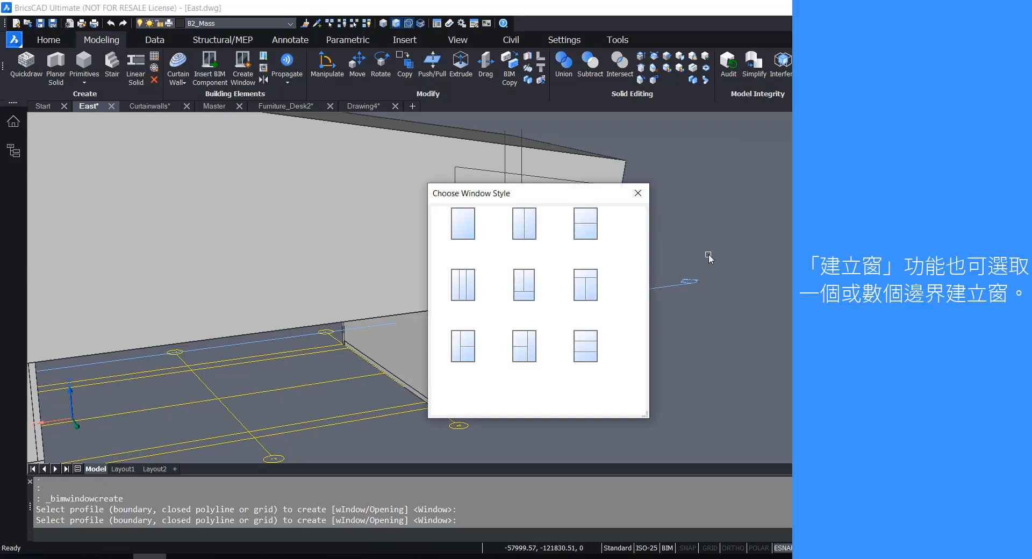
pyautogui.click(460, 238)
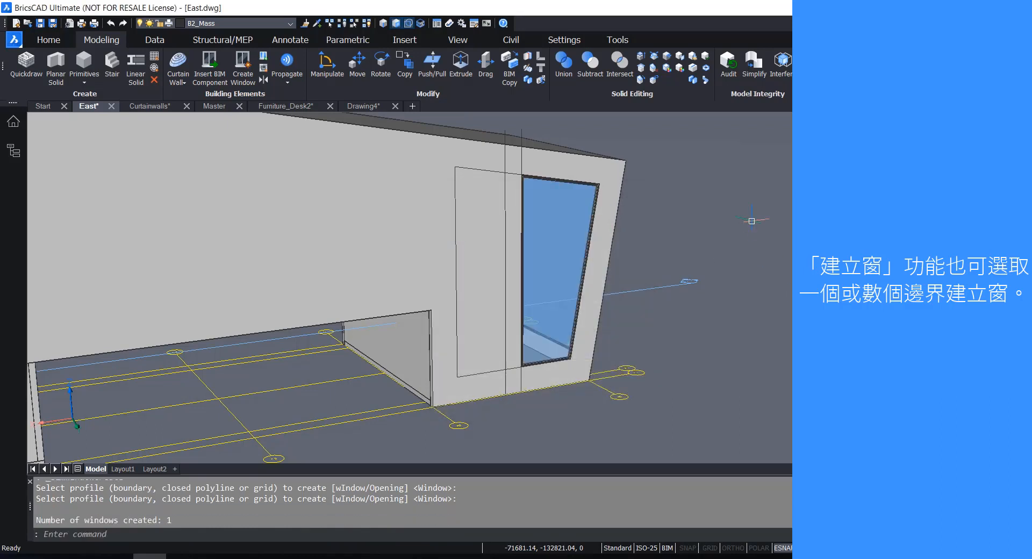
pyautogui.write('u')
pyautogui.press('Return')
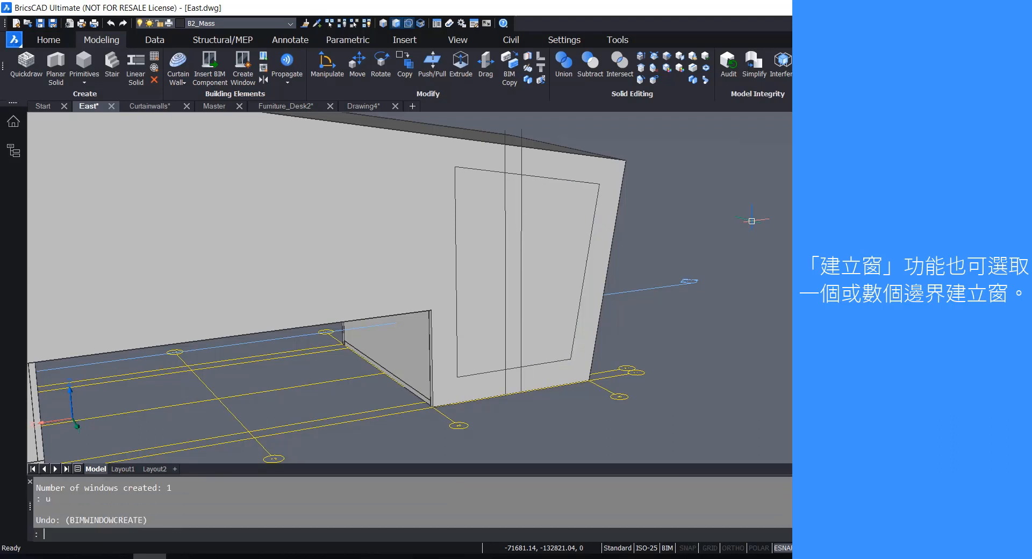
# Step: Create two single-pane windows at once from the detected boundaries on either side of the pair of vertical lines
pyautogui.click(245, 67)
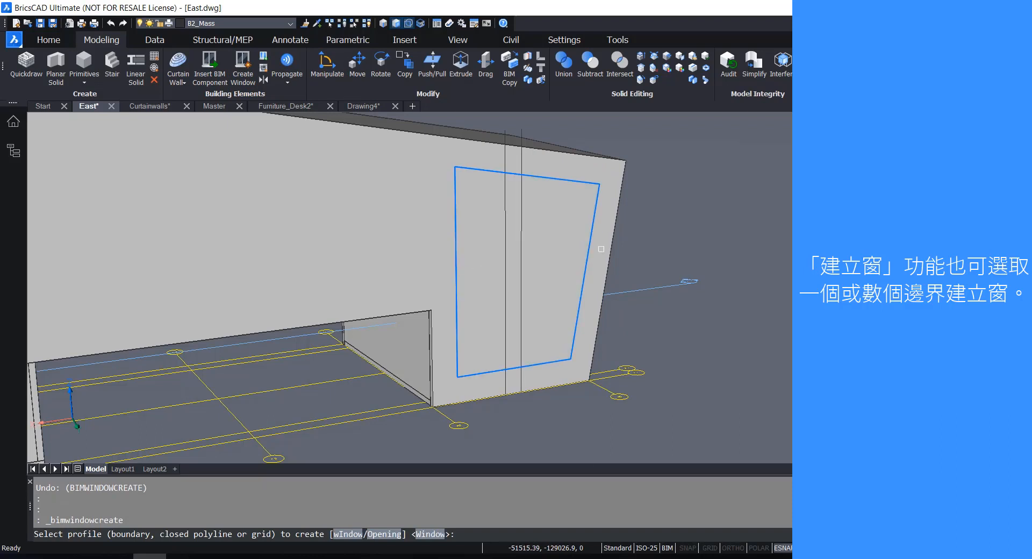
pyautogui.click(552, 208)
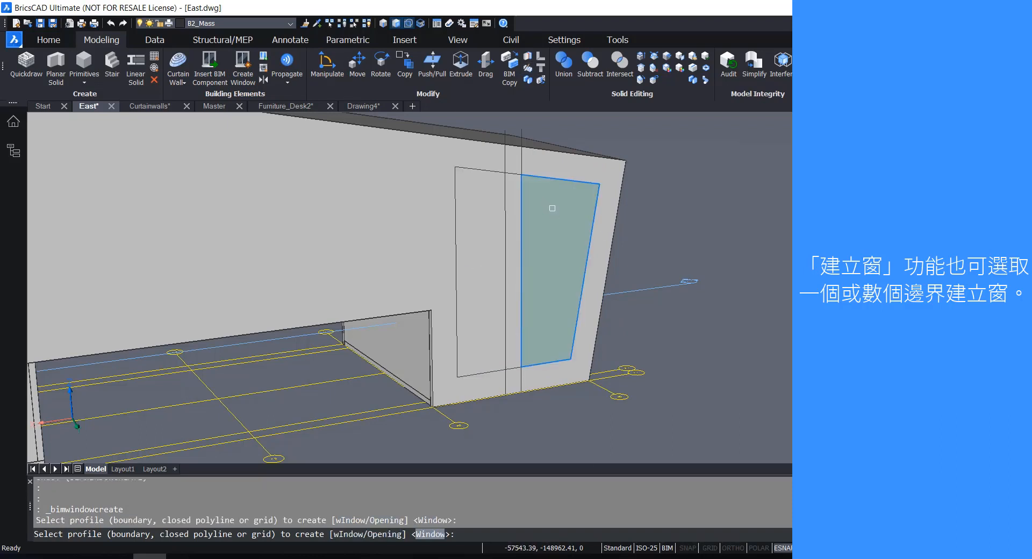
pyautogui.click(491, 301)
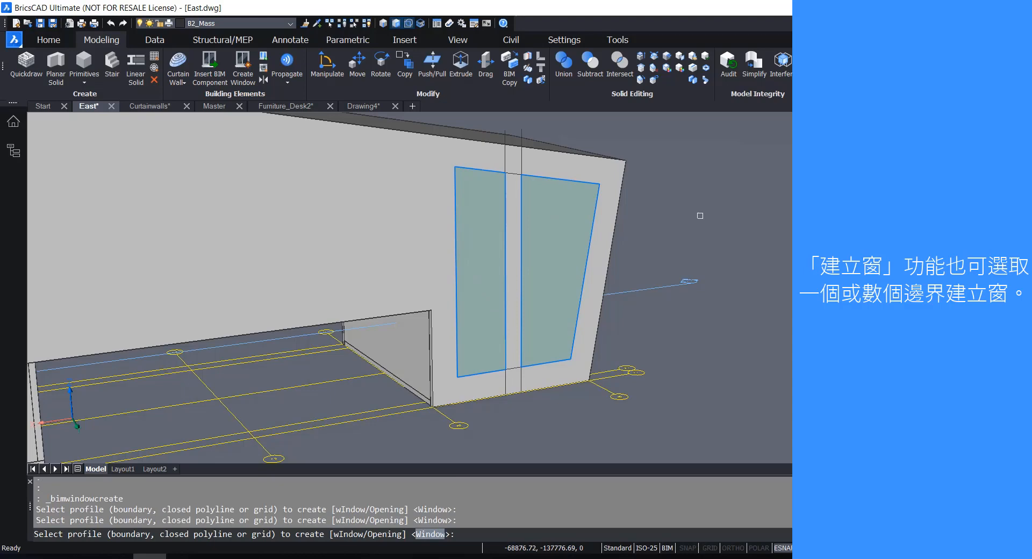
pyautogui.press('Return')
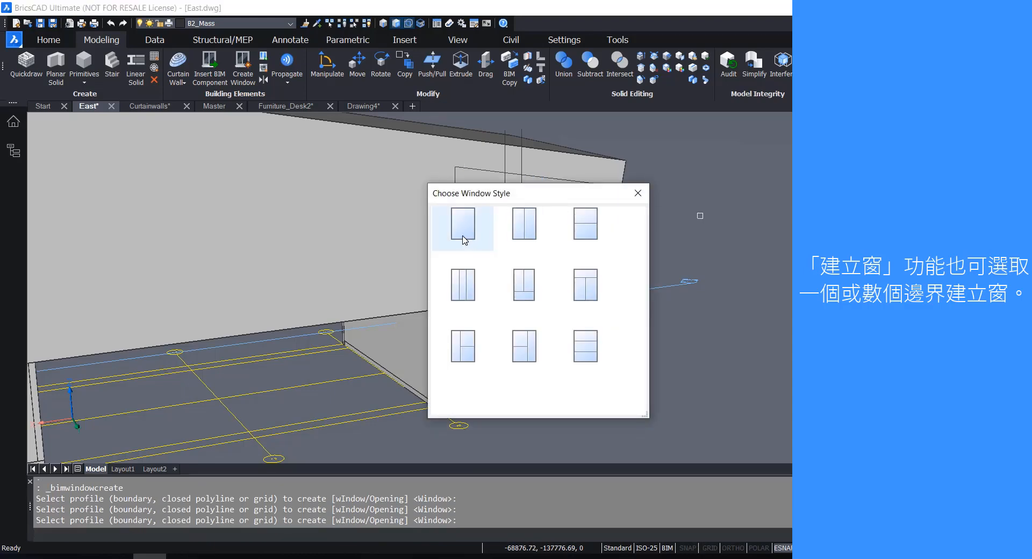
pyautogui.click(464, 237)
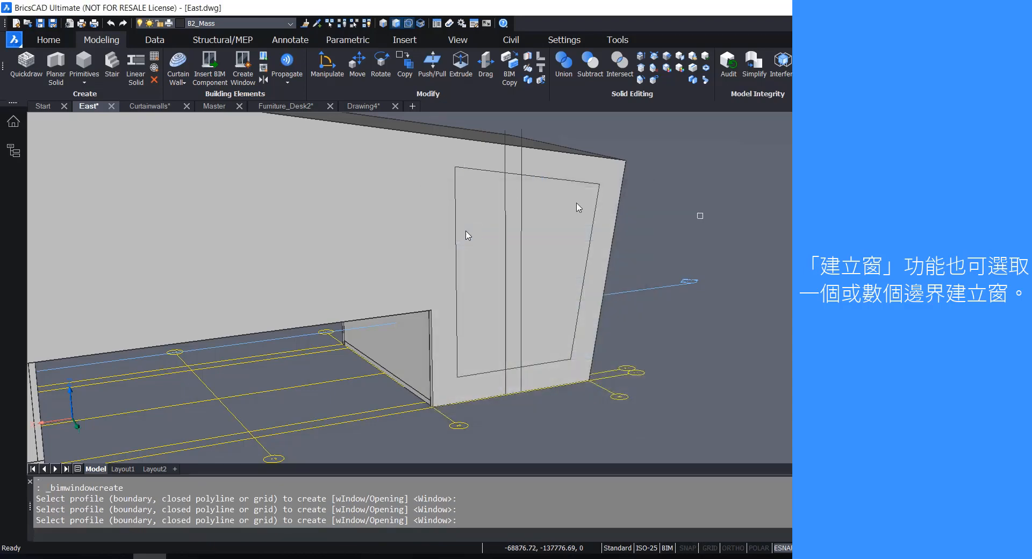
# Step: Examine the two new windows on the long facade from different distances and angles
pyautogui.scroll(-3, 662, 191)
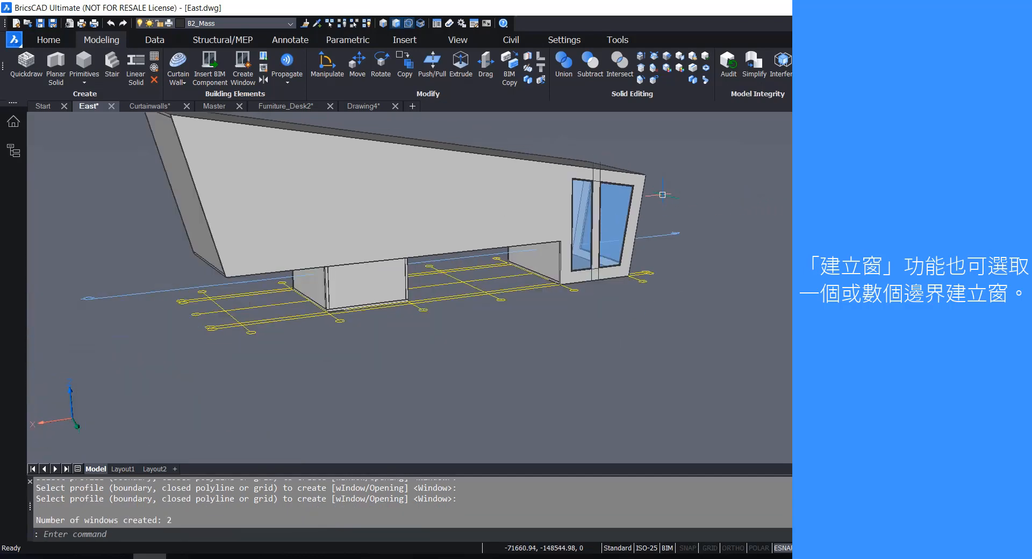
pyautogui.scroll(3, 656, 194)
pyautogui.scroll(-2, 777, 249)
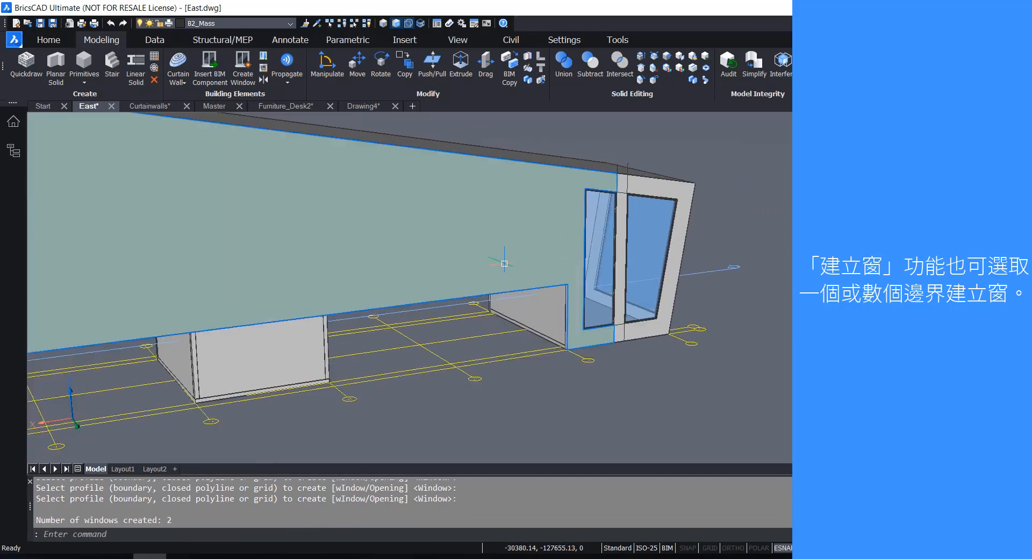
pyautogui.moveTo(508, 265); pyautogui.dragTo(637, 287, button='middle')
pyautogui.scroll(-1, 854, 258)
pyautogui.scroll(2, 671, 177)
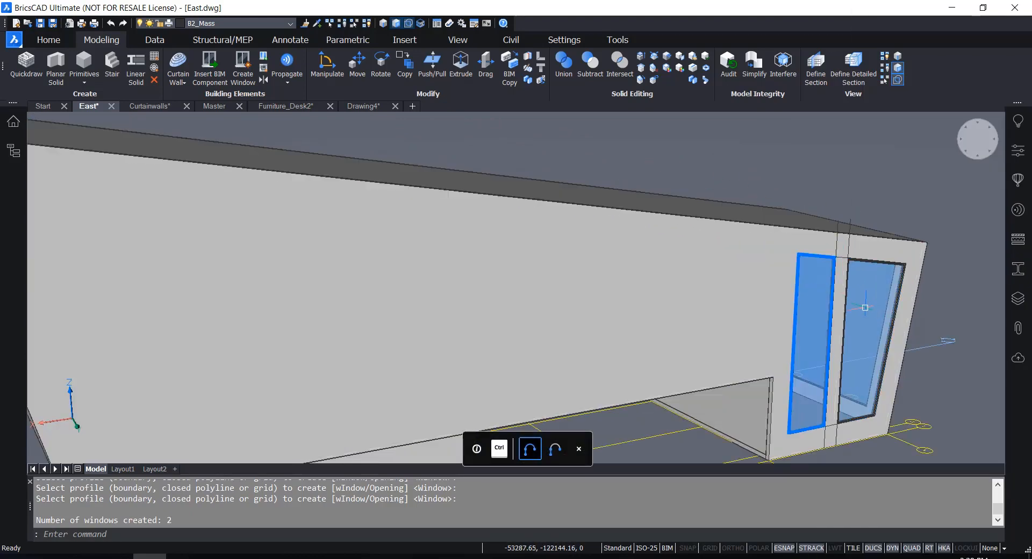
pyautogui.scroll(-2, 607, 128)
pyautogui.scroll(2, 607, 129)
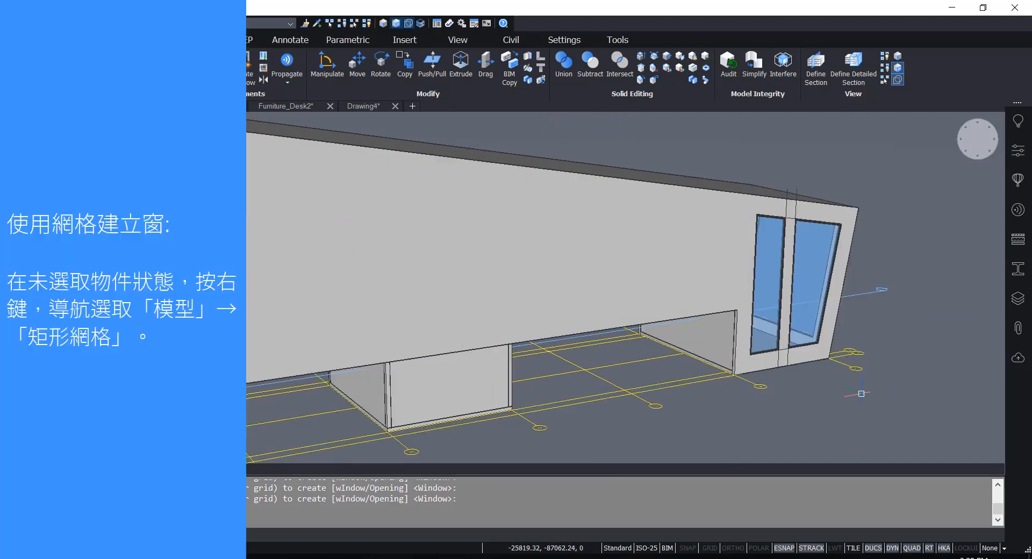
# Step: Start a rectangular grid, lock the UCS to the long facade, and place the grid's first point on the facade's lower part
pyautogui.rightClick(818, 409)
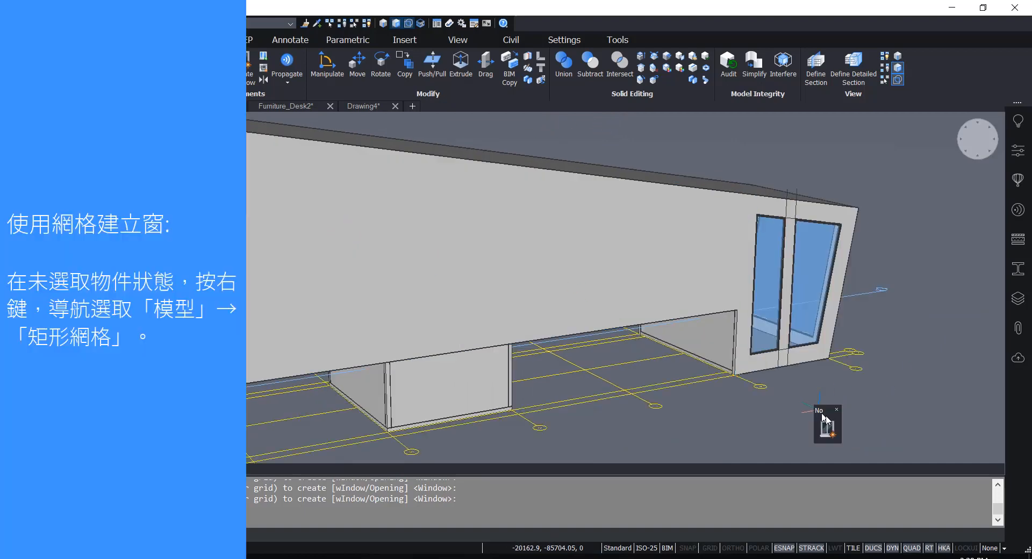
pyautogui.moveTo(823, 419)
pyautogui.moveTo(826, 450)
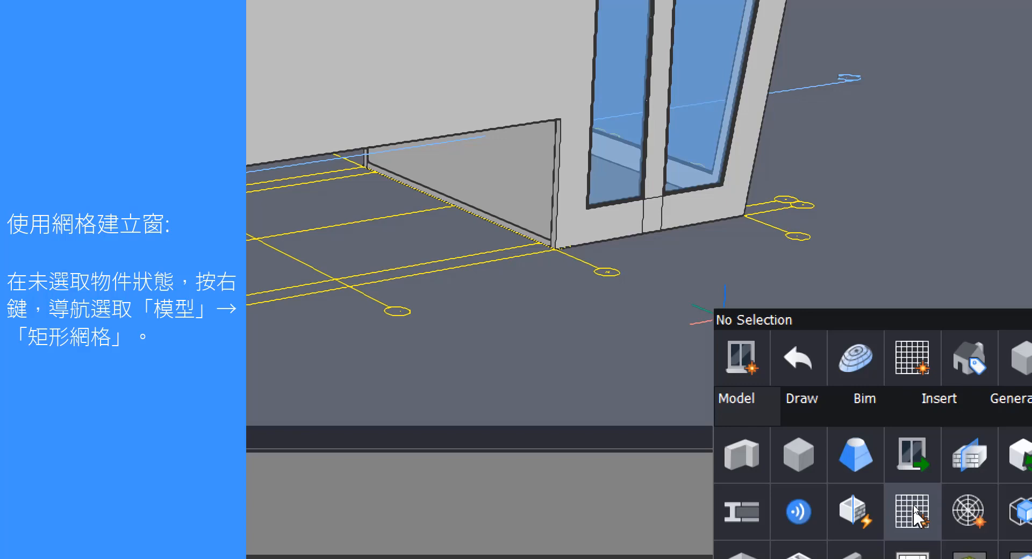
pyautogui.click(913, 511)
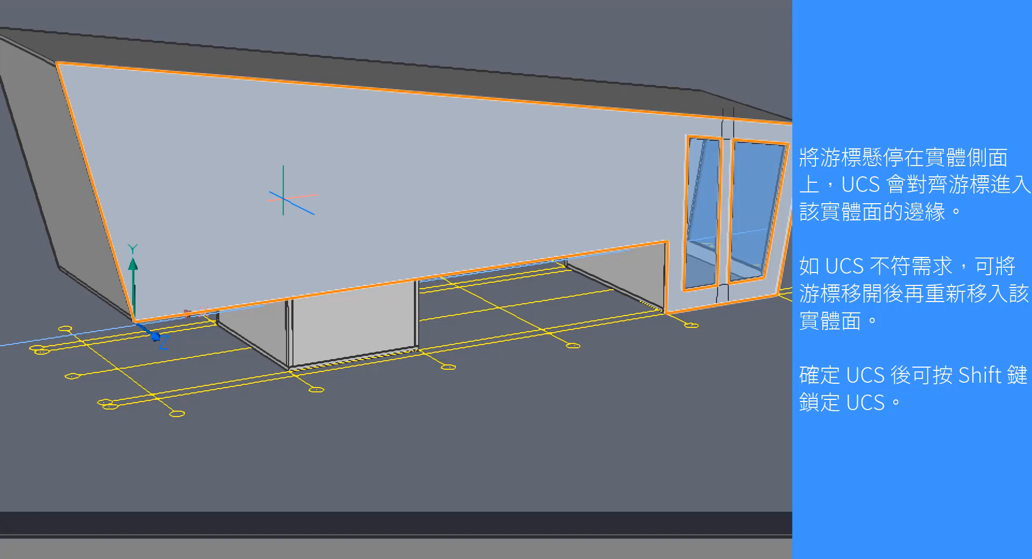
pyautogui.press('shift')
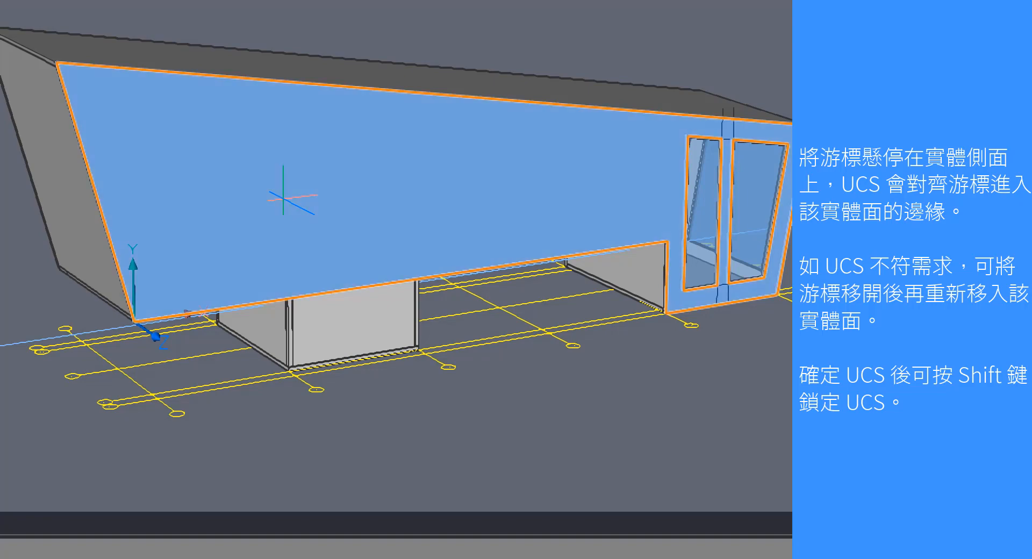
pyautogui.scroll(3, 498, 306)
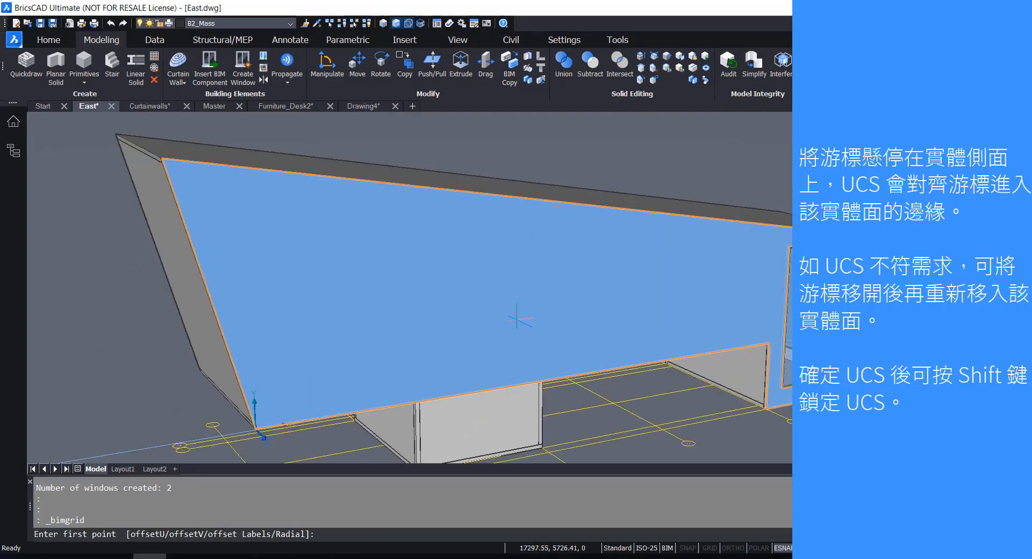
pyautogui.click(388, 347)
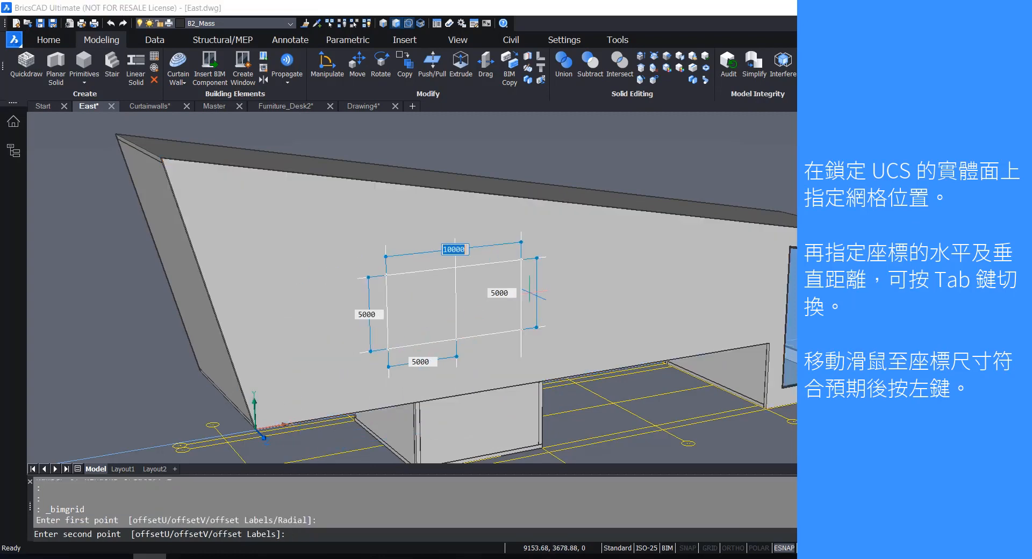
# Step: Keep the grid's horizontal spacing at 5000 and set its vertical spacing to 1200
pyautogui.press('Tab')
pyautogui.press('Tab')
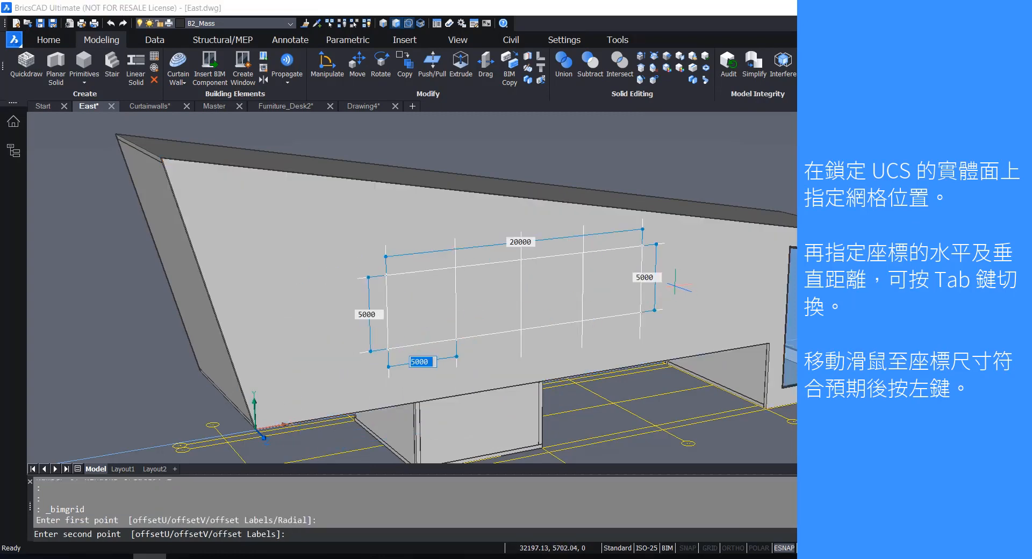
pyautogui.press('Tab')
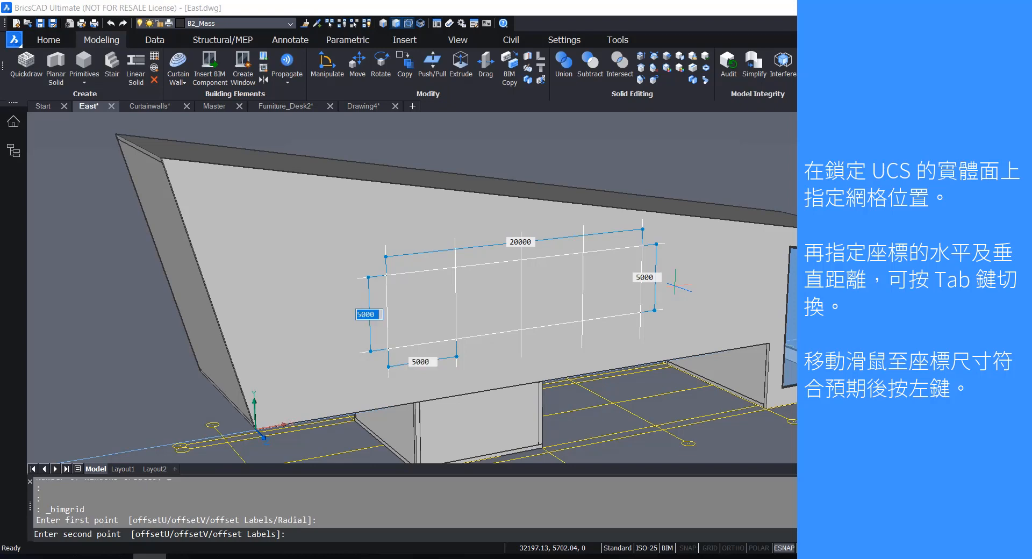
pyautogui.write('1200')
pyautogui.press('Tab')
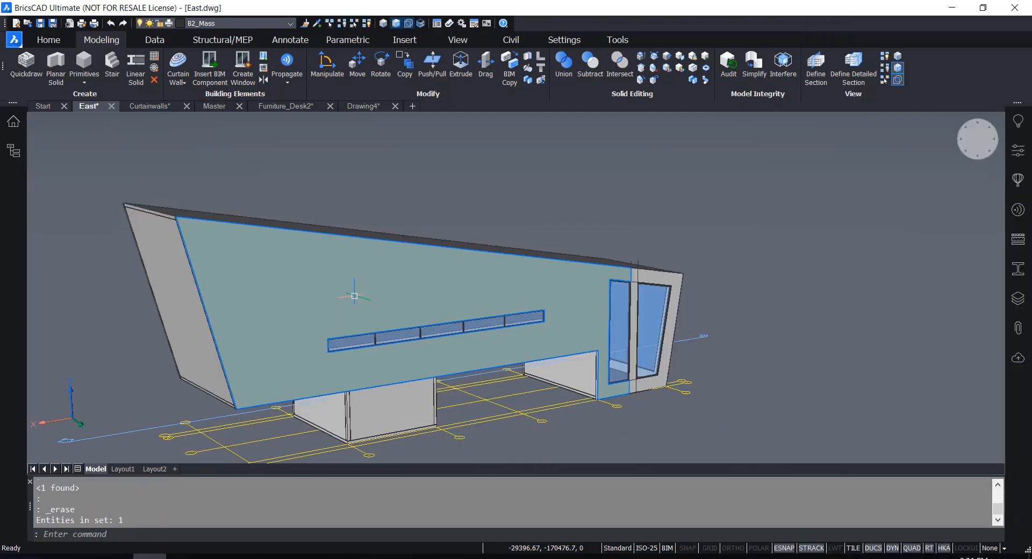
# Step: Inspect the properties of the grid on the ground beneath the building, down to its BIM and label settings
pyautogui.scroll(3, 405, 306)
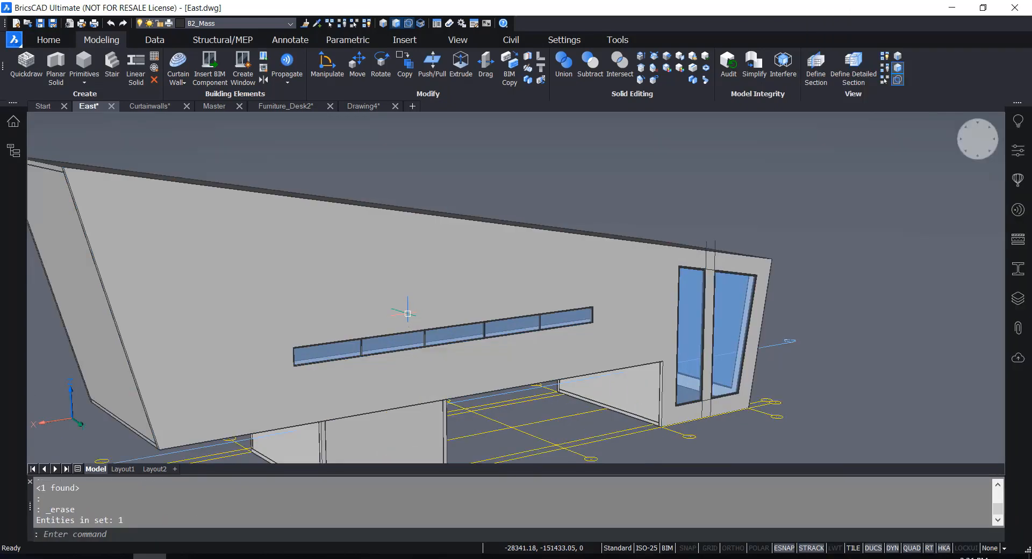
pyautogui.scroll(-3, 592, 170)
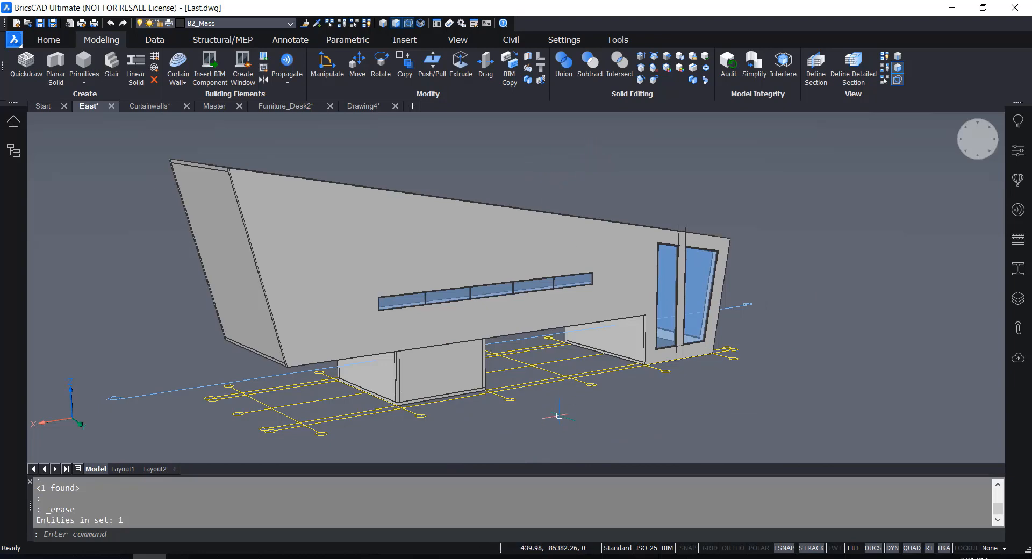
pyautogui.click(576, 382)
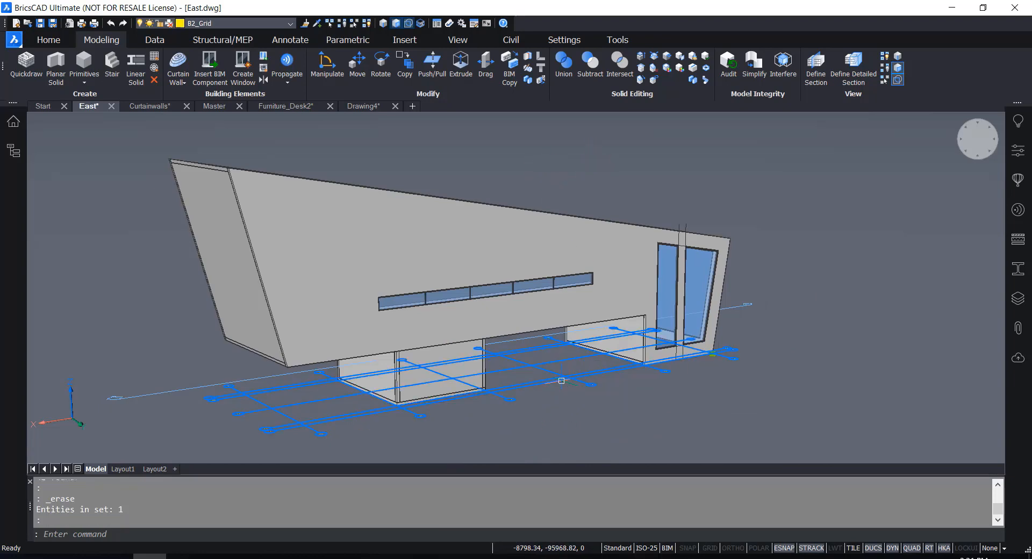
pyautogui.click(1020, 156)
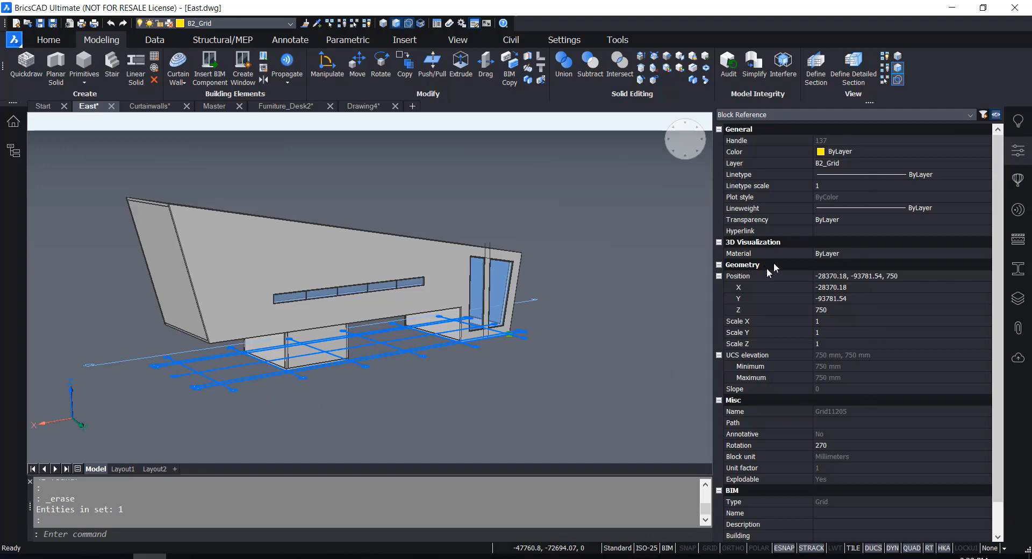
pyautogui.scroll(-1, 803, 401)
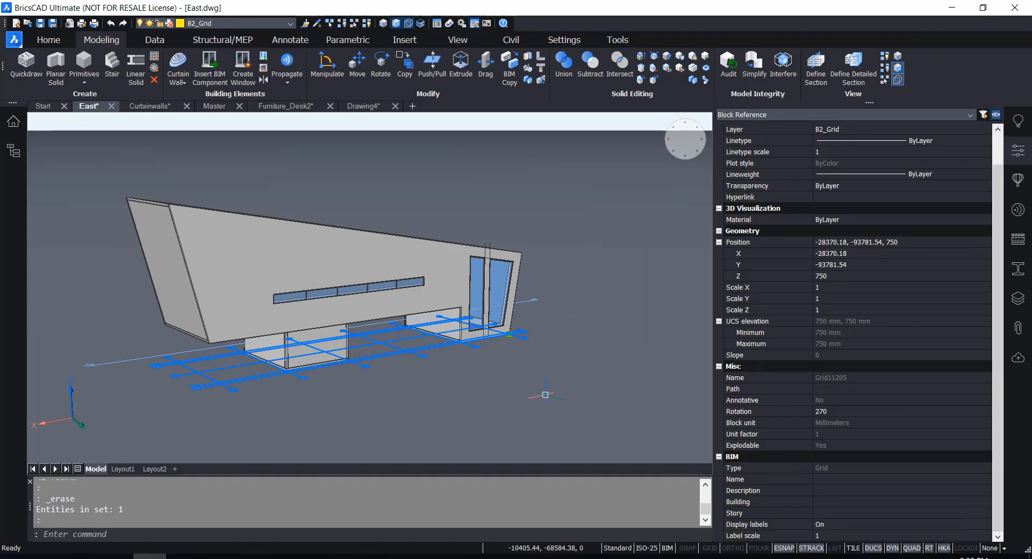
pyautogui.press('Escape')
pyautogui.press('Escape')
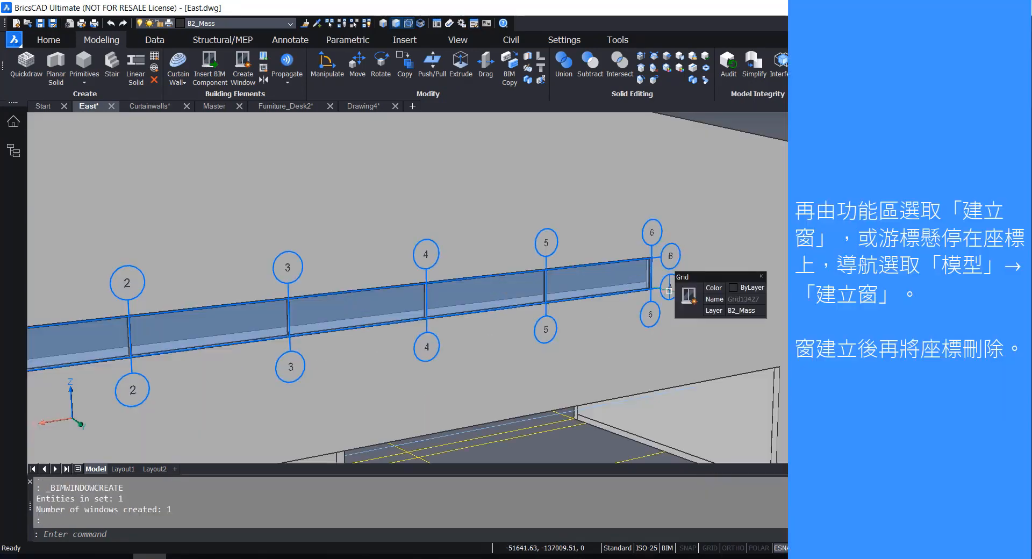
# Step: Delete the rectangular grid that outlines the five-pane strip window on the long facade
pyautogui.click(669, 290)
pyautogui.press('Delete')
pyautogui.scroll(-3, 666, 289)
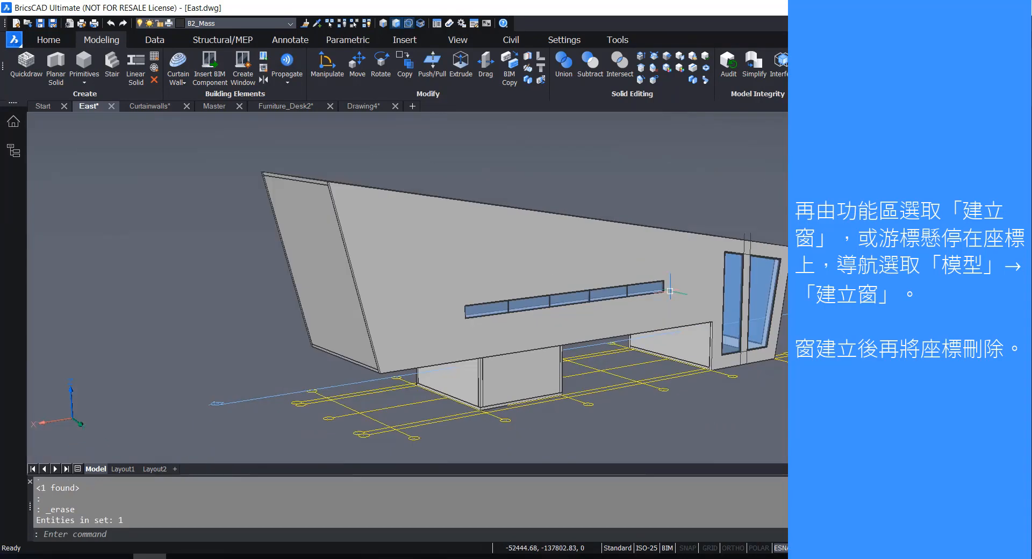
pyautogui.scroll(1, 676, 287)
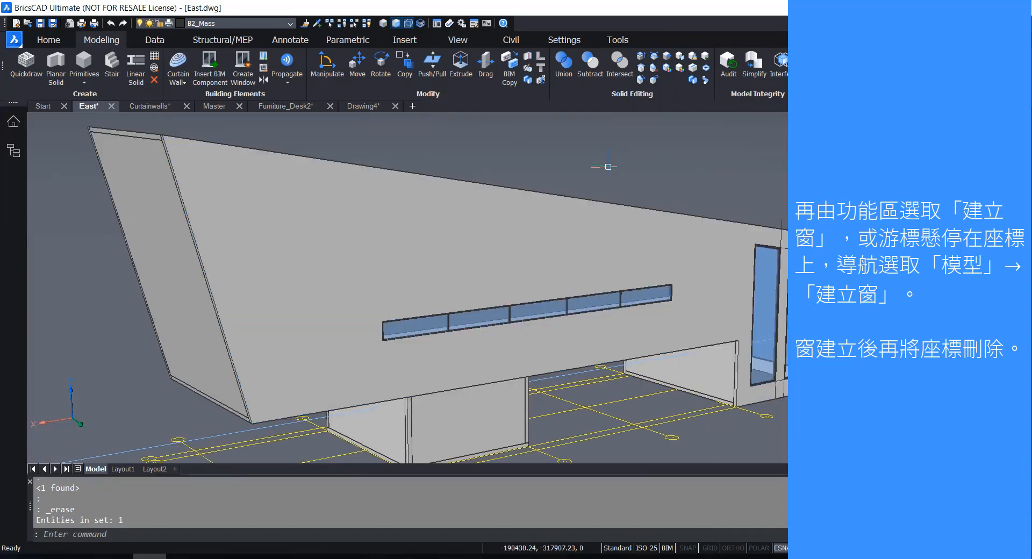
pyautogui.scroll(2, 598, 154)
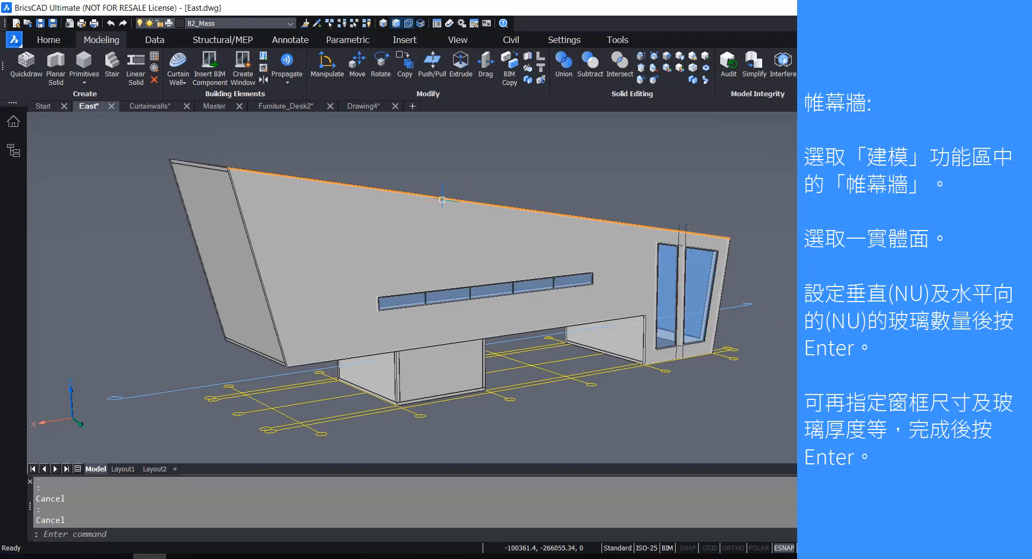
pyautogui.click(185, 68)
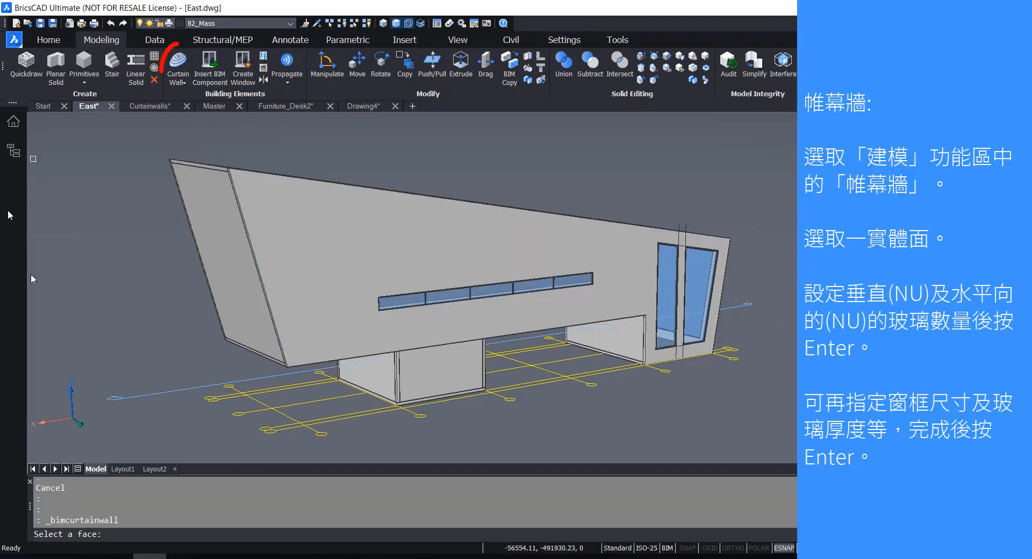
pyautogui.press('Escape')
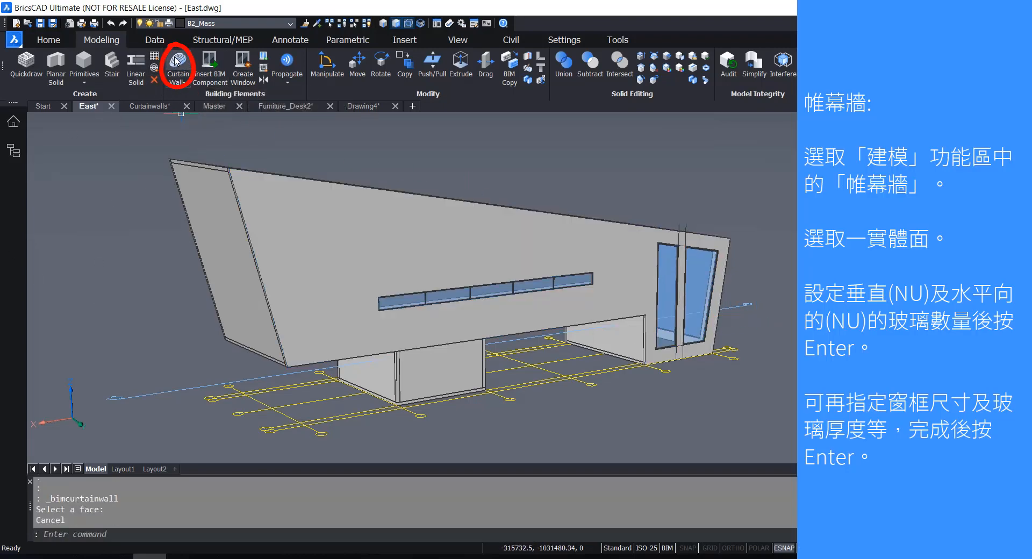
pyautogui.click(49, 42)
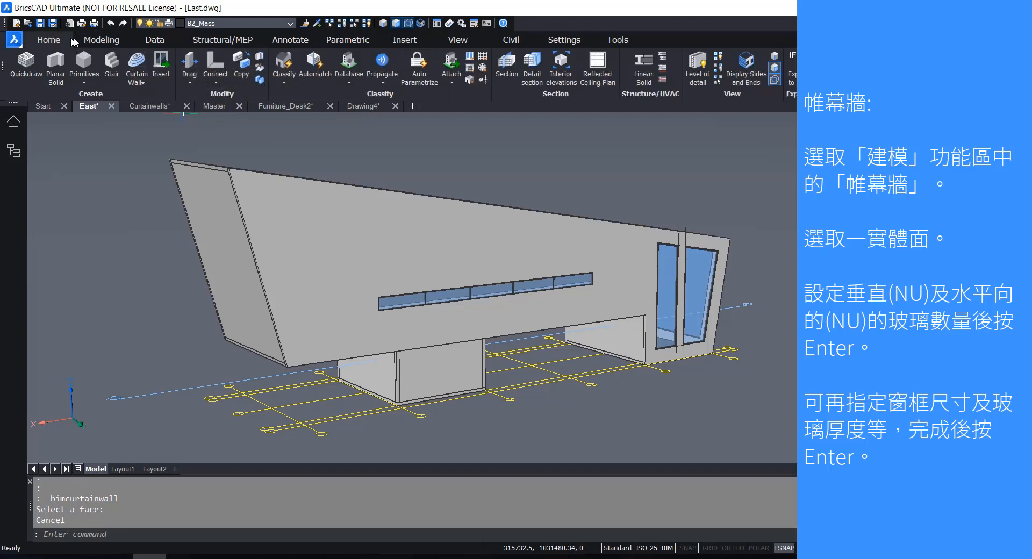
pyautogui.click(96, 40)
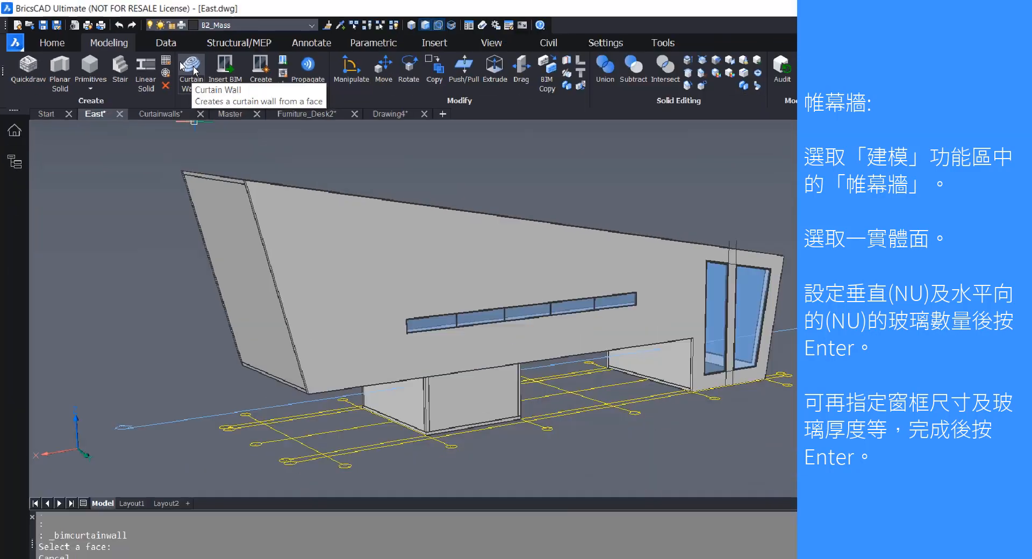
# Step: Start a curtain wall on the front face of the small volume under the long facade, with 1 panel in the U direction
pyautogui.click(276, 67)
pyautogui.scroll(5, 463, 347)
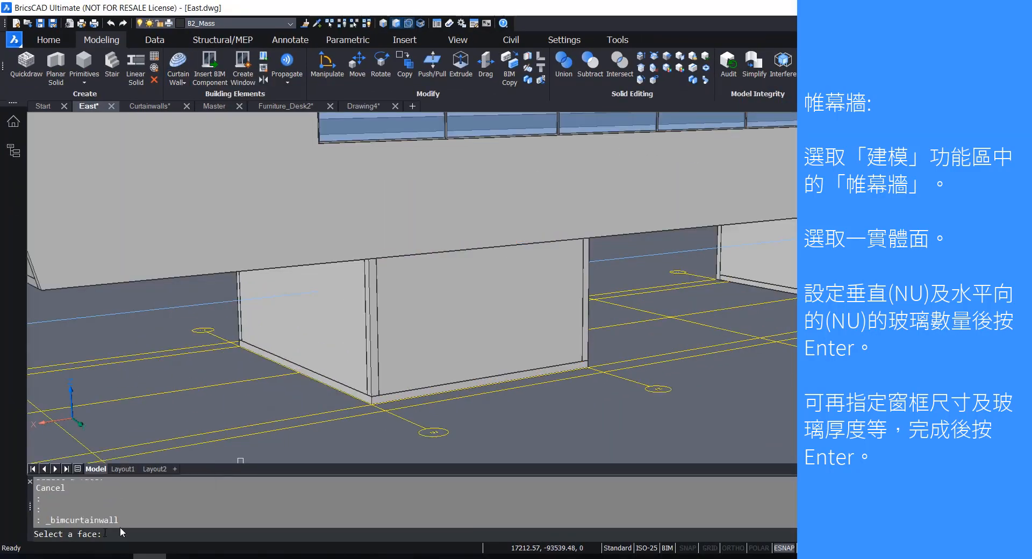
pyautogui.click(422, 341)
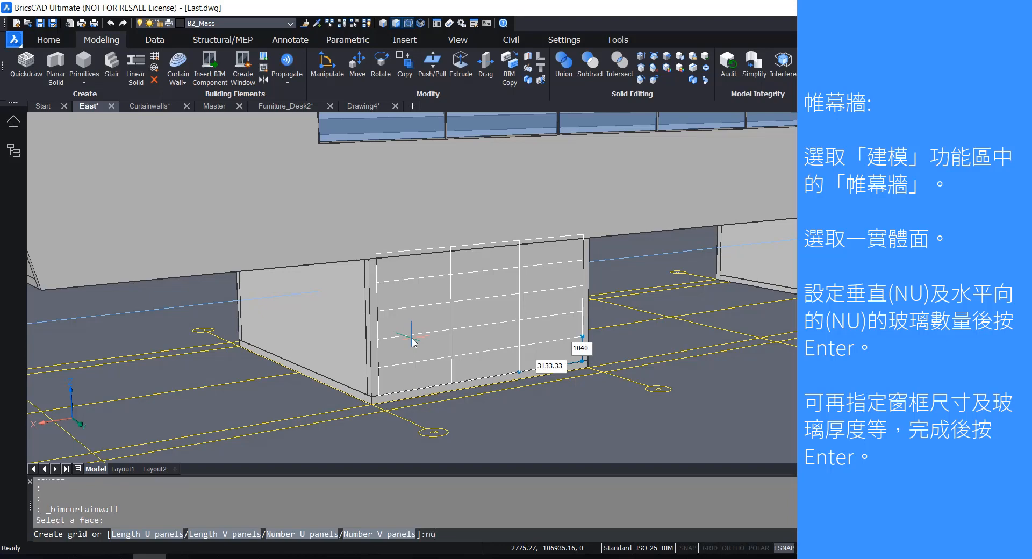
pyautogui.press('Return')
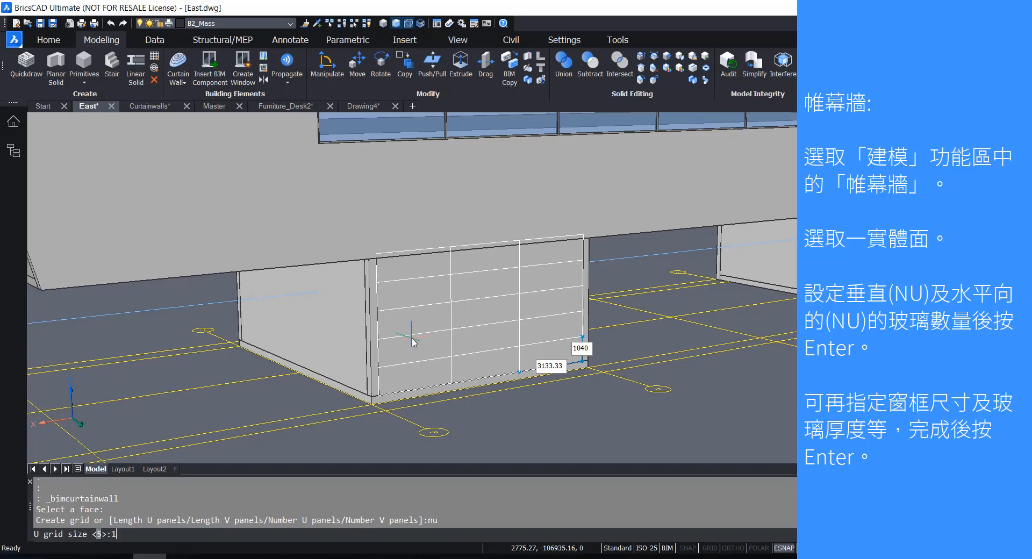
pyautogui.press('Return')
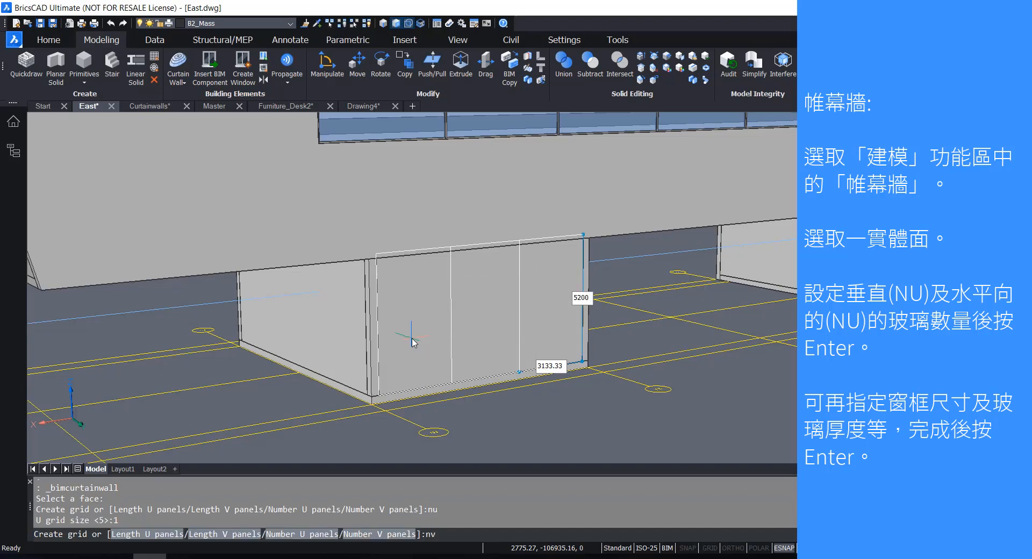
# Step: Set the number of V panels to 5 and create the curtain wall with the default frame and glass parameters
pyautogui.press('Return')
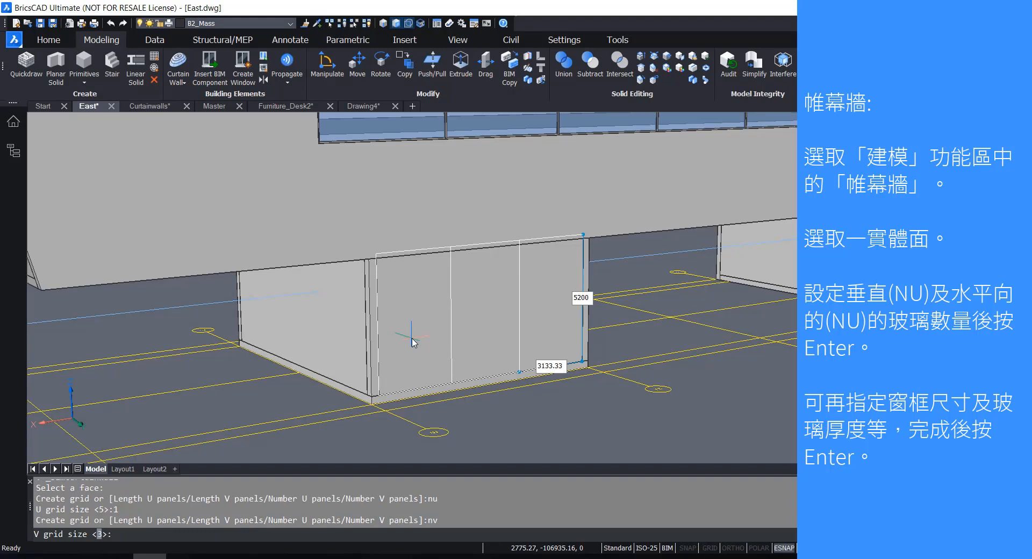
pyautogui.press('Return')
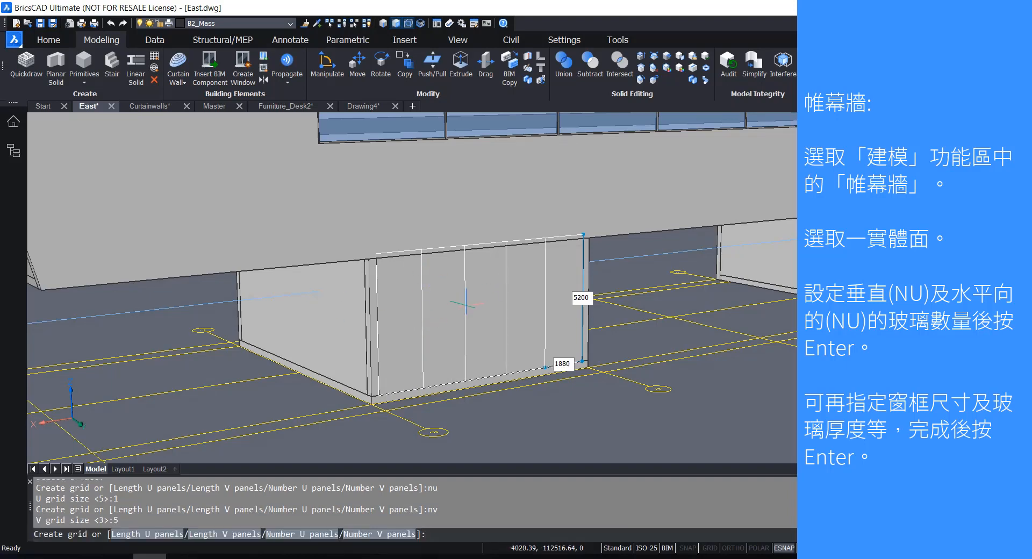
pyautogui.press('Return')
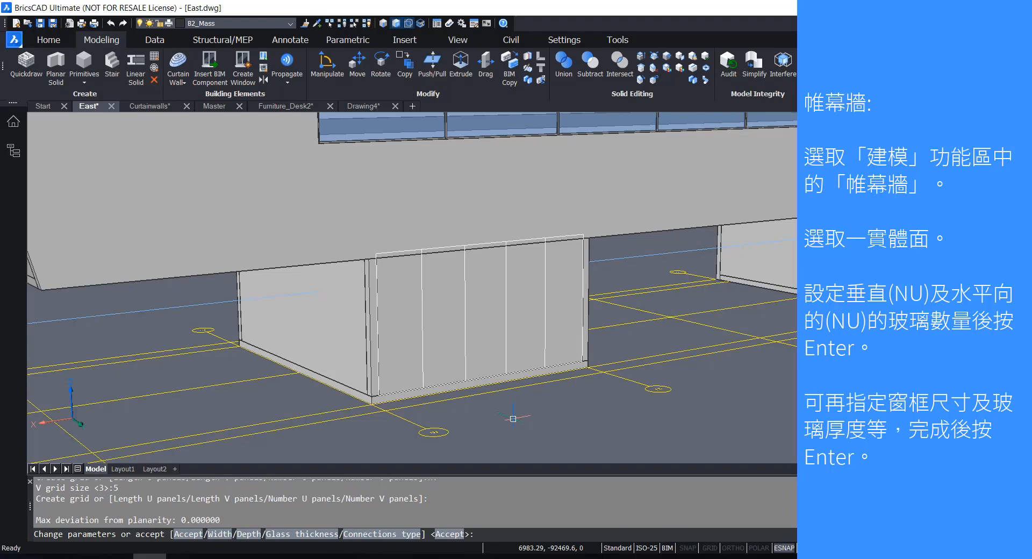
pyautogui.press('Return')
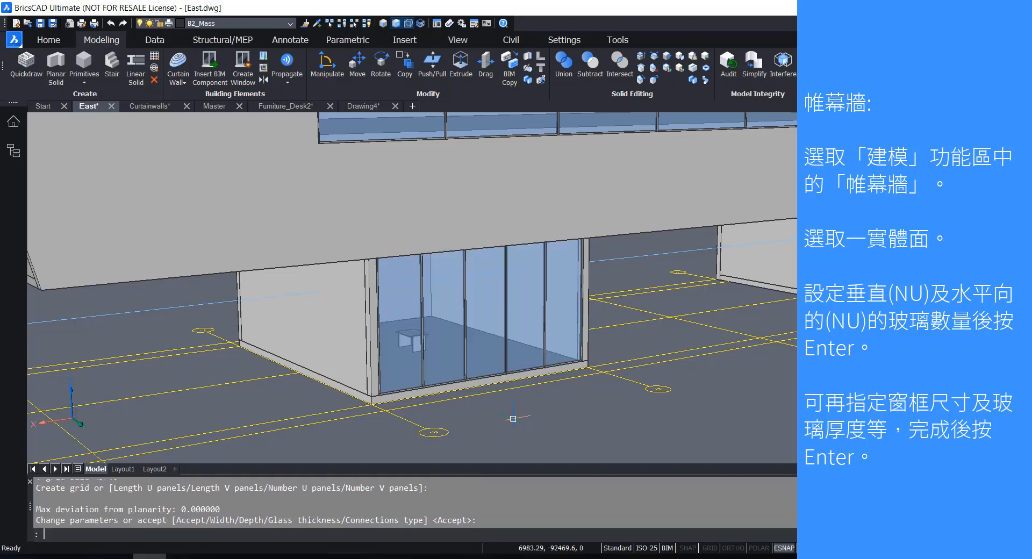
# Step: Examine the new curtain wall under the long facade from different distances and angles
pyautogui.scroll(2, 519, 402)
pyautogui.scroll(-2, 634, 381)
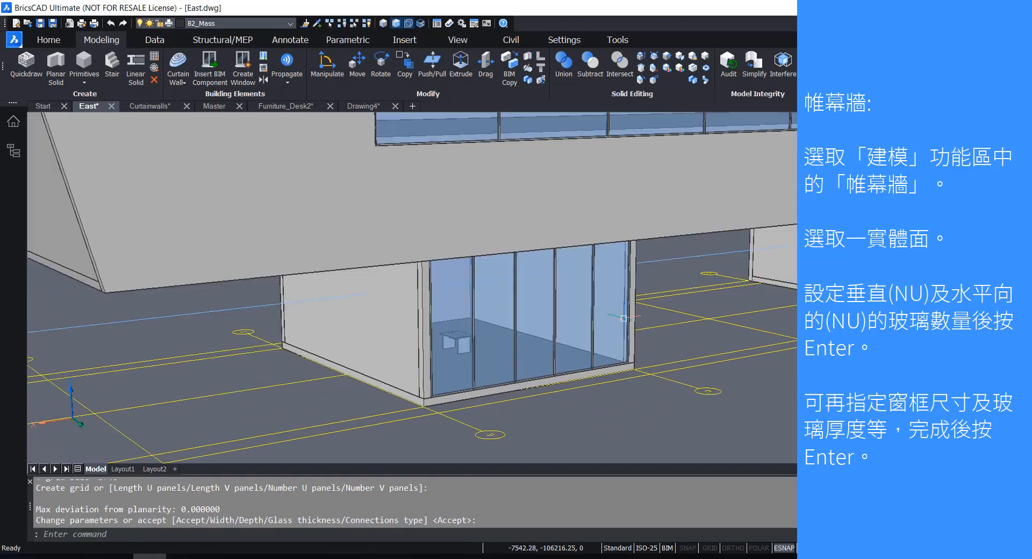
pyautogui.scroll(3, 596, 291)
pyautogui.scroll(-3, 595, 287)
pyautogui.keyDown('shift'); pyautogui.moveTo(536, 320); pyautogui.dragTo(574, 354, button='middle'); pyautogui.keyUp('shift')
pyautogui.scroll(-3, 484, 301)
pyautogui.keyDown('shift'); pyautogui.moveTo(673, 351); pyautogui.dragTo(636, 357, button='middle'); pyautogui.keyUp('shift')
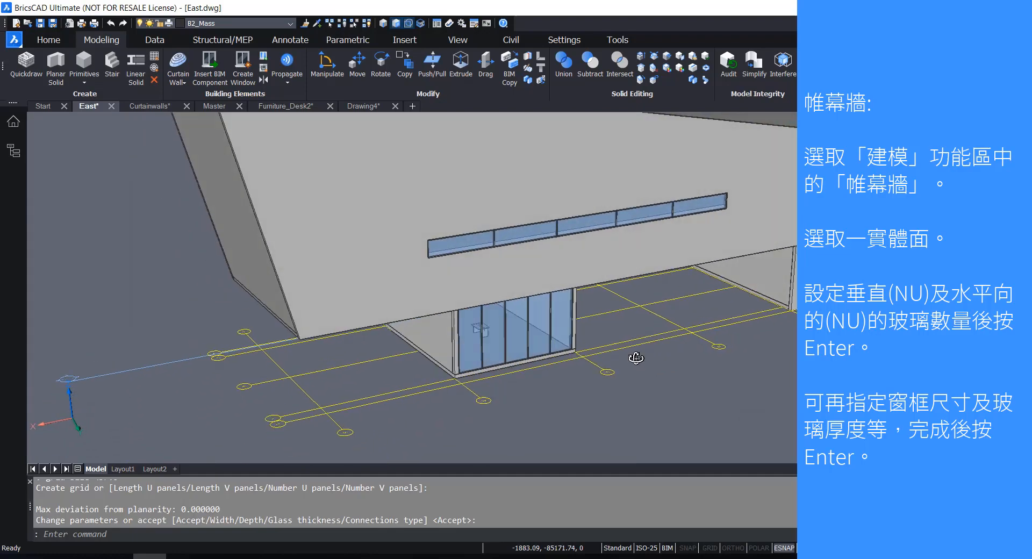
pyautogui.scroll(-3, 478, 364)
pyautogui.scroll(3, 624, 329)
pyautogui.keyDown('shift'); pyautogui.moveTo(540, 361); pyautogui.dragTo(594, 352, button='middle'); pyautogui.keyUp('shift')
pyautogui.scroll(-2, 594, 352)
pyautogui.scroll(3, 459, 395)
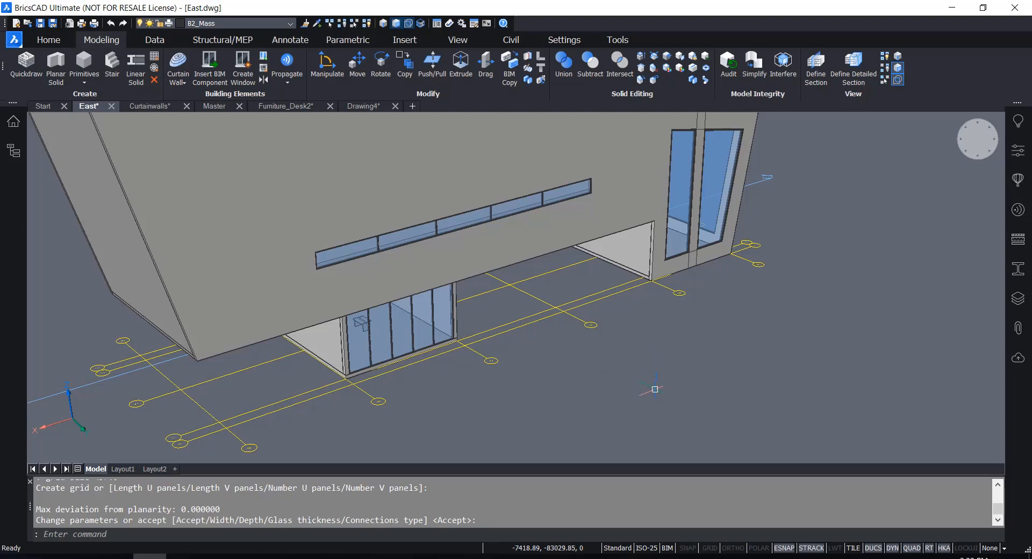
# Step: In the Curtainwalls drawing, select the irregular grid on the large flat wall and view its properties
pyautogui.click(137, 107)
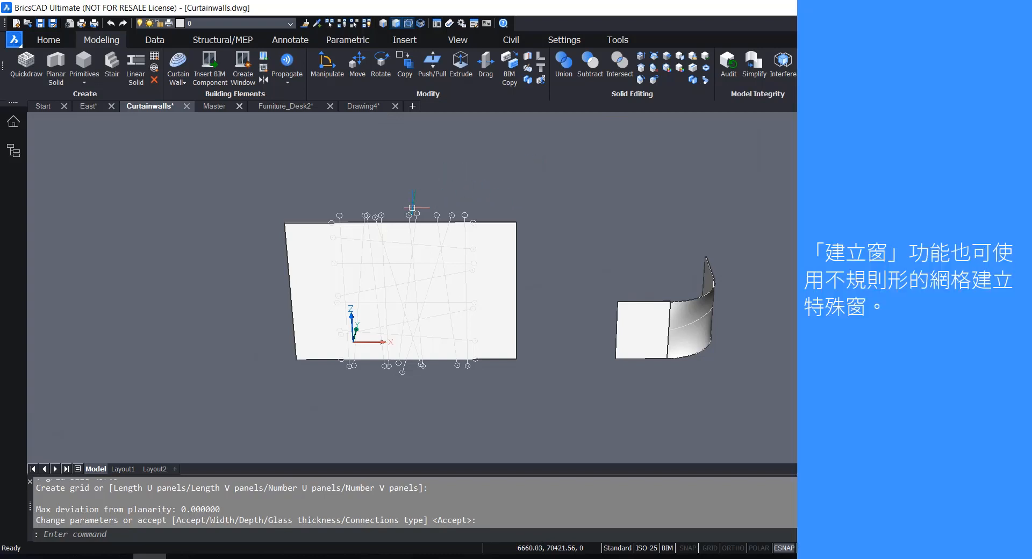
pyautogui.scroll(2, 268, 208)
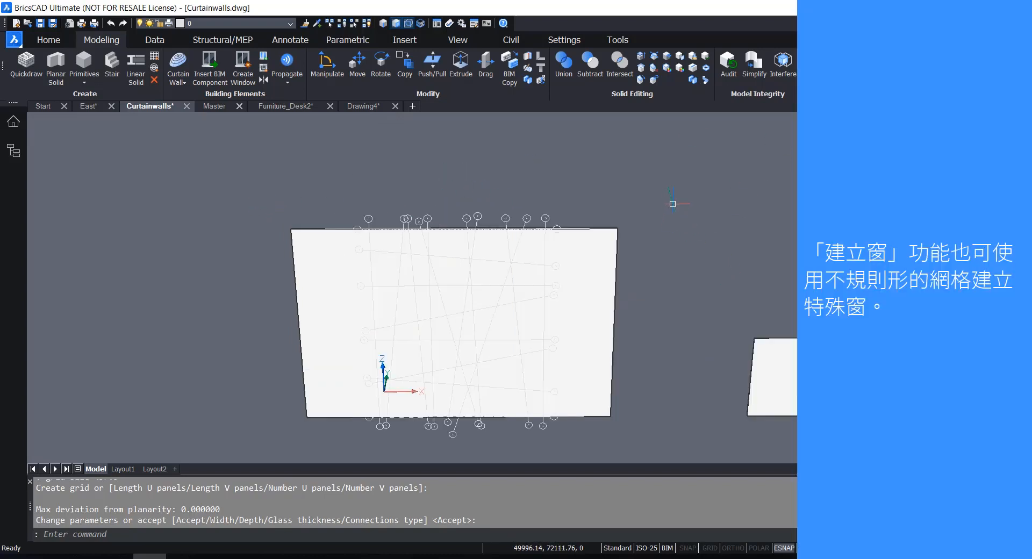
pyautogui.scroll(-2, 683, 202)
pyautogui.scroll(2, 607, 371)
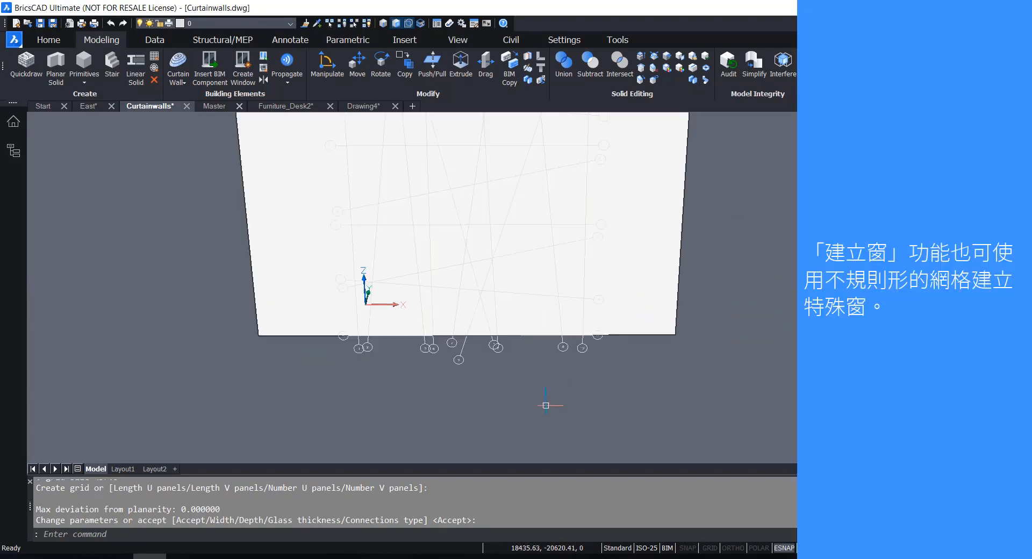
pyautogui.scroll(-2, 543, 398)
pyautogui.scroll(3, 497, 207)
pyautogui.click(480, 242)
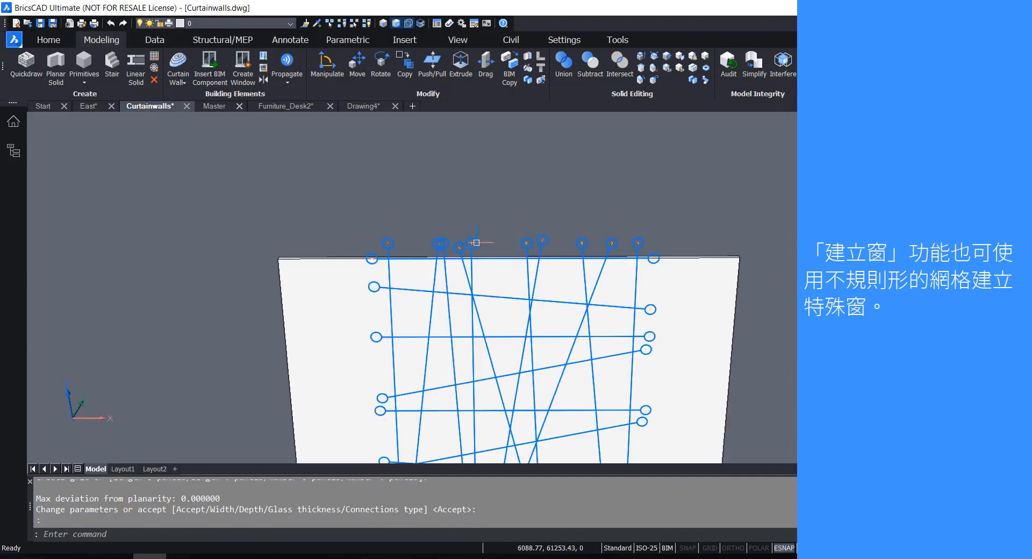
pyautogui.hotkey('ctrl', '1')
pyautogui.scroll(-1, 795, 519)
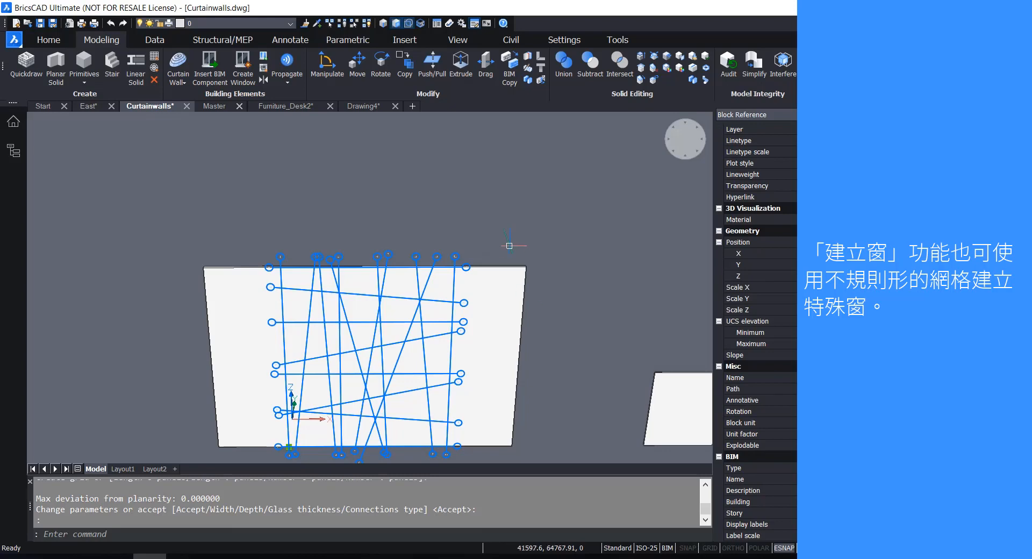
pyautogui.hotkey('ctrl', '1')
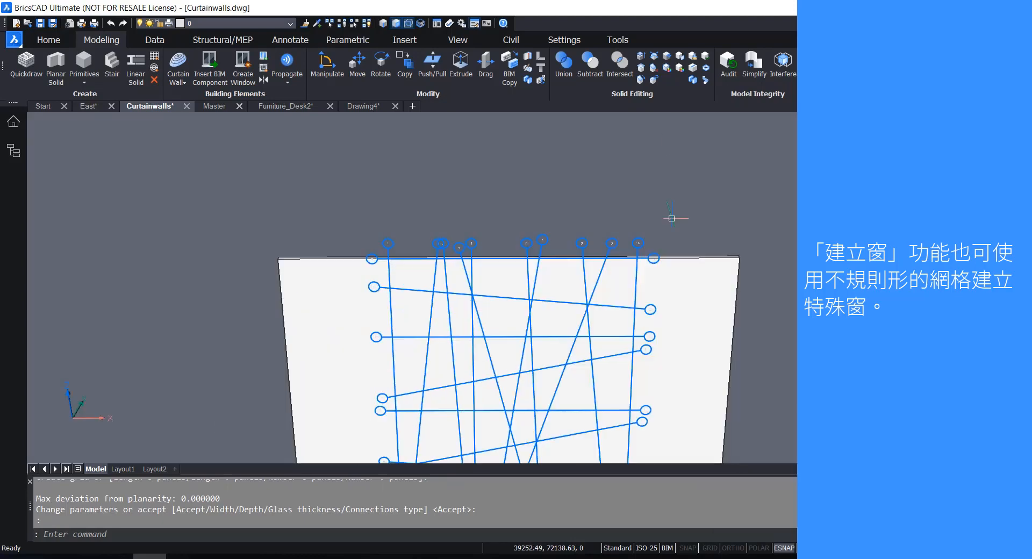
# Step: Create a window in the large flat wall from the selected irregular grid
pyautogui.scroll(4, 457, 251)
pyautogui.scroll(-4, 352, 154)
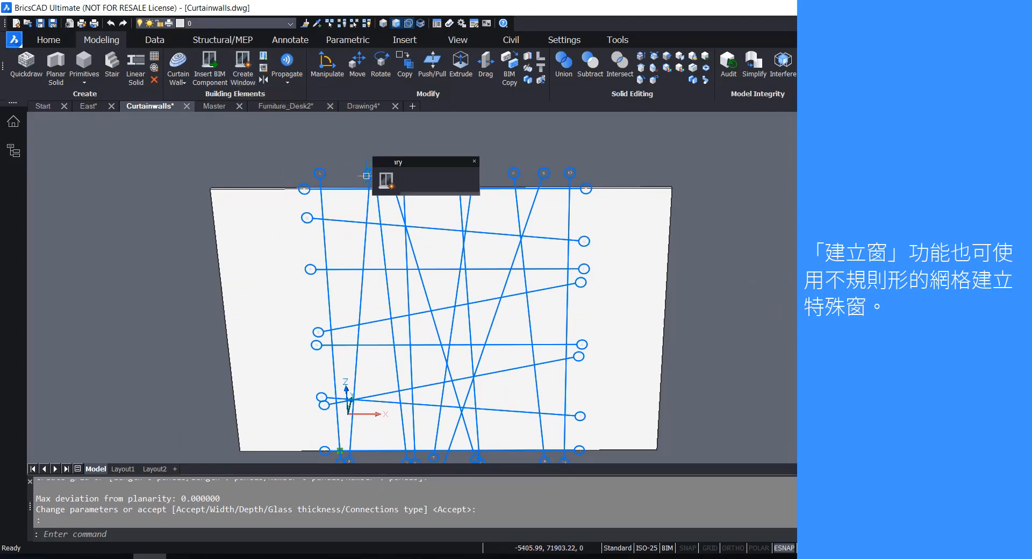
pyautogui.moveTo(386, 180)
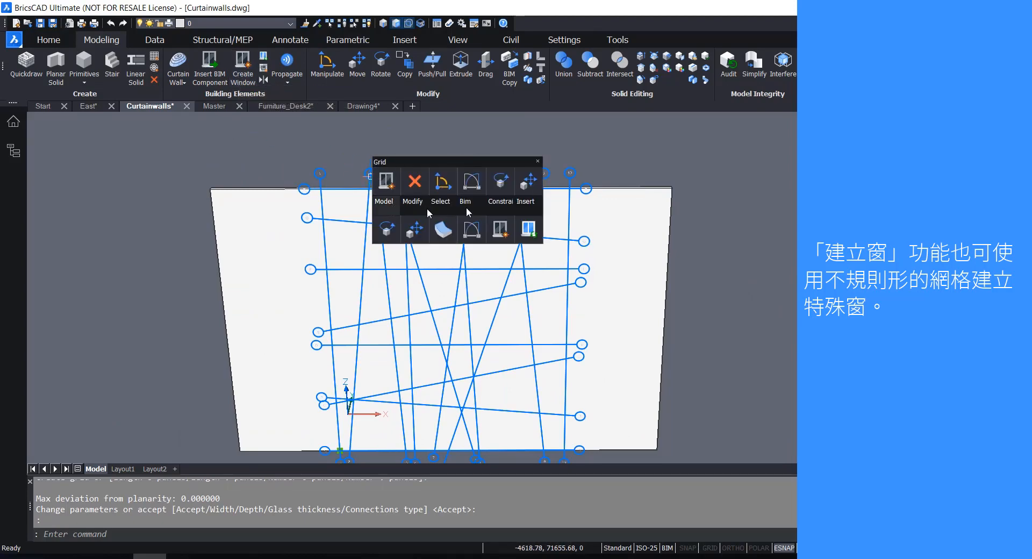
pyautogui.click(242, 65)
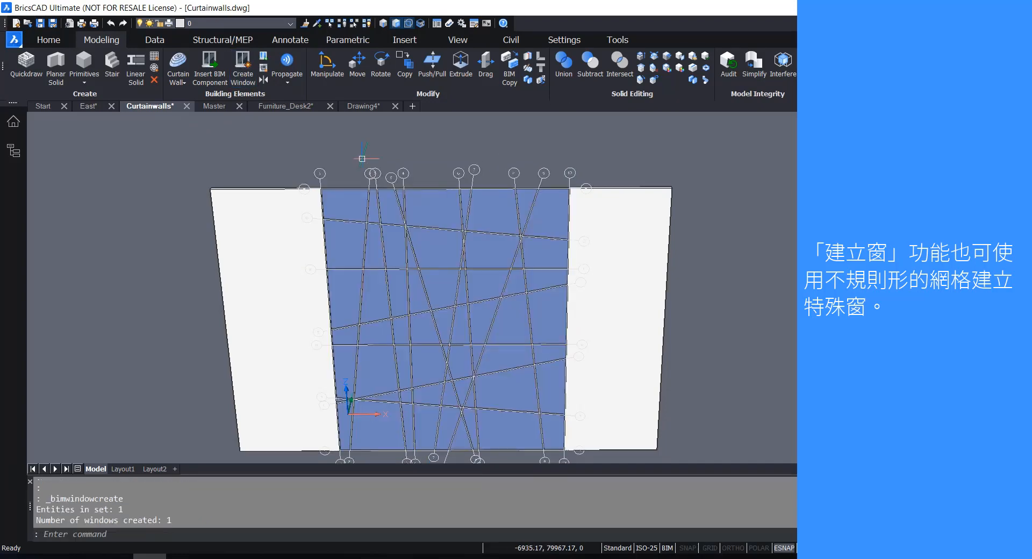
pyautogui.scroll(3, 583, 429)
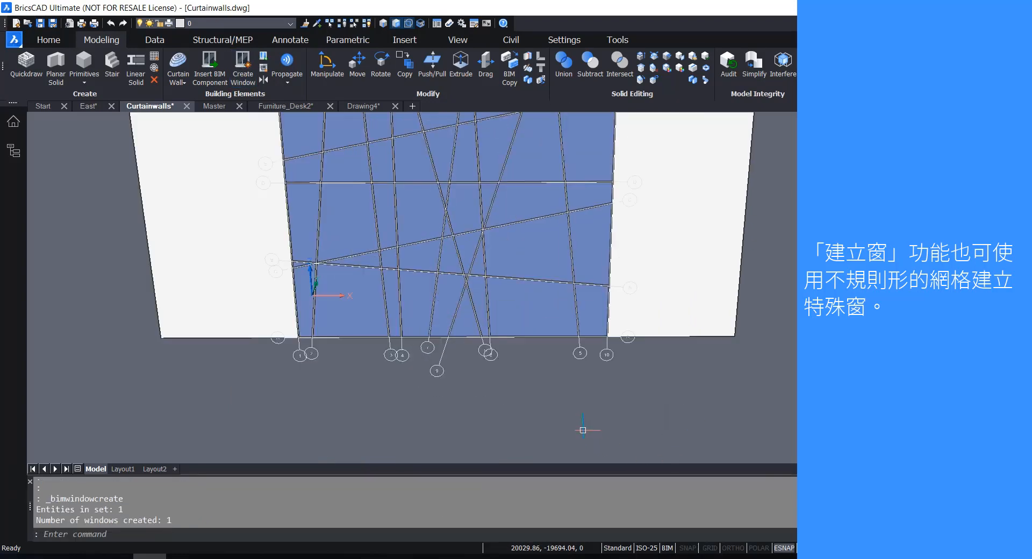
pyautogui.scroll(-5, 578, 432)
pyautogui.scroll(3, 583, 251)
pyautogui.moveTo(583, 230); pyautogui.dragTo(590, 143, button='middle')
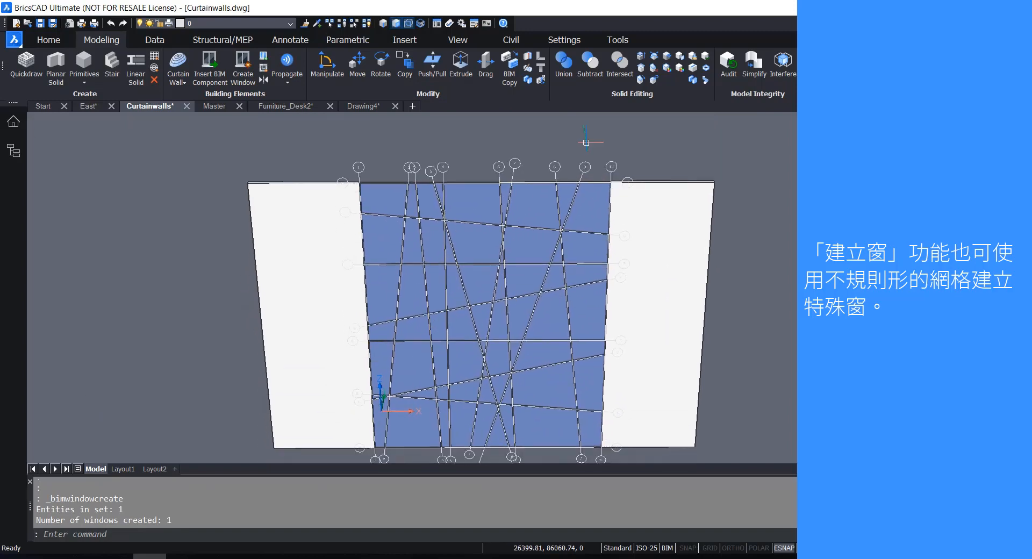
# Step: Look over the irregular-grid window in the flat wall and the curved surface between the neighbouring walls
pyautogui.scroll(-3, 569, 222)
pyautogui.scroll(2, 562, 267)
pyautogui.moveTo(587, 389); pyautogui.dragTo(550, 454, button='middle')
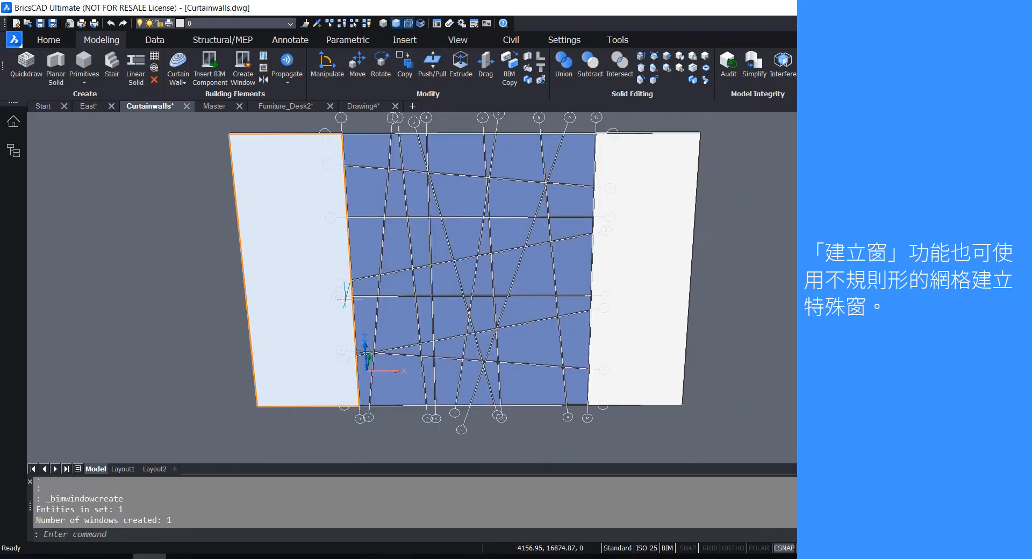
pyautogui.moveTo(566, 246)
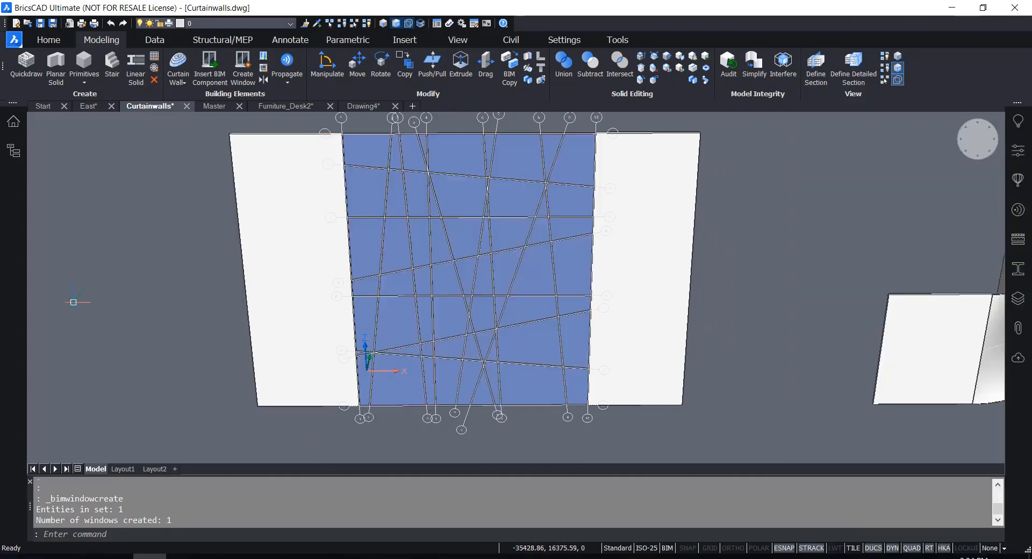
pyautogui.scroll(-2, 85, 305)
pyautogui.moveTo(669, 236); pyautogui.dragTo(438, 257, button='middle')
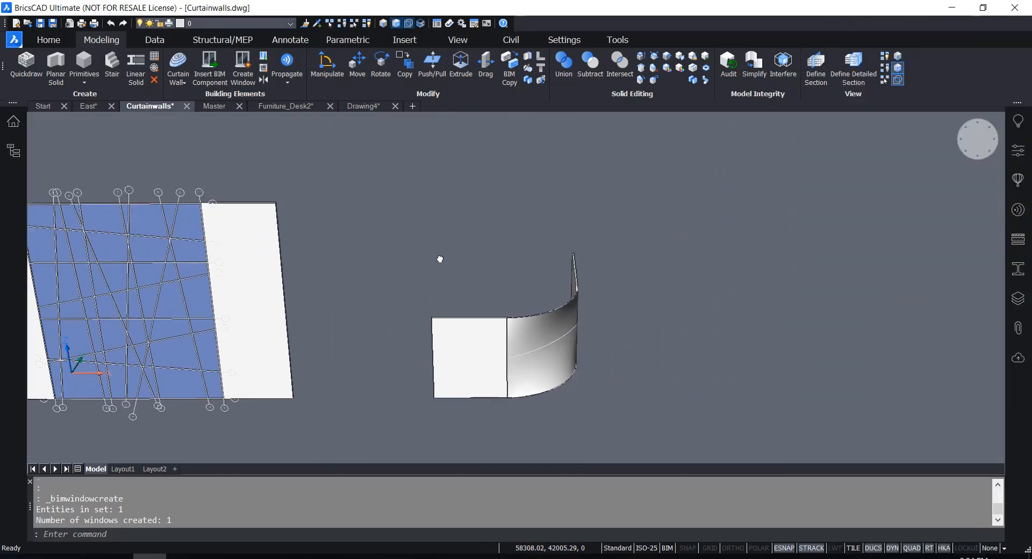
pyautogui.scroll(3, 557, 337)
pyautogui.keyDown('shift'); pyautogui.moveTo(690, 333); pyautogui.dragTo(647, 336, button='middle'); pyautogui.keyUp('shift')
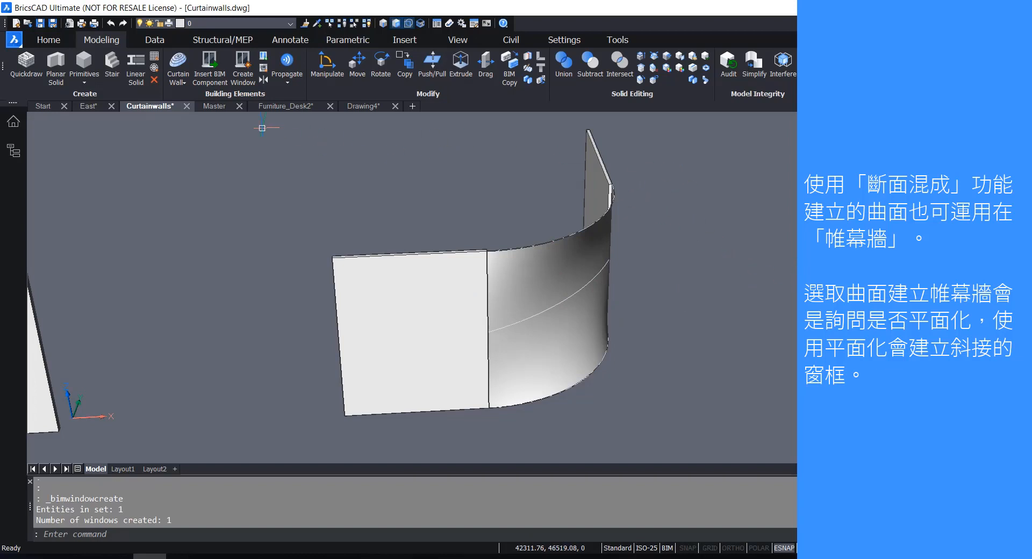
pyautogui.click(177, 62)
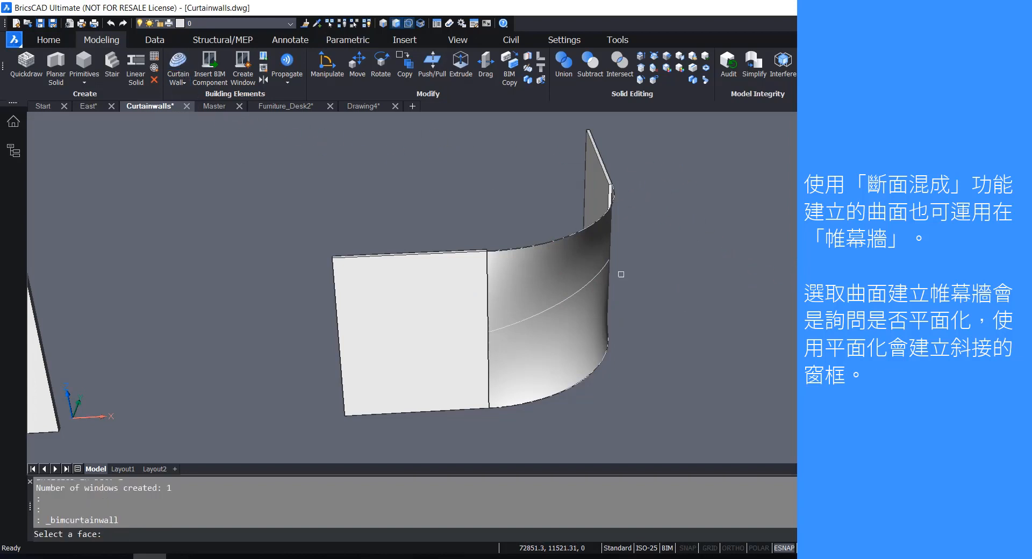
pyautogui.scroll(3, 620, 275)
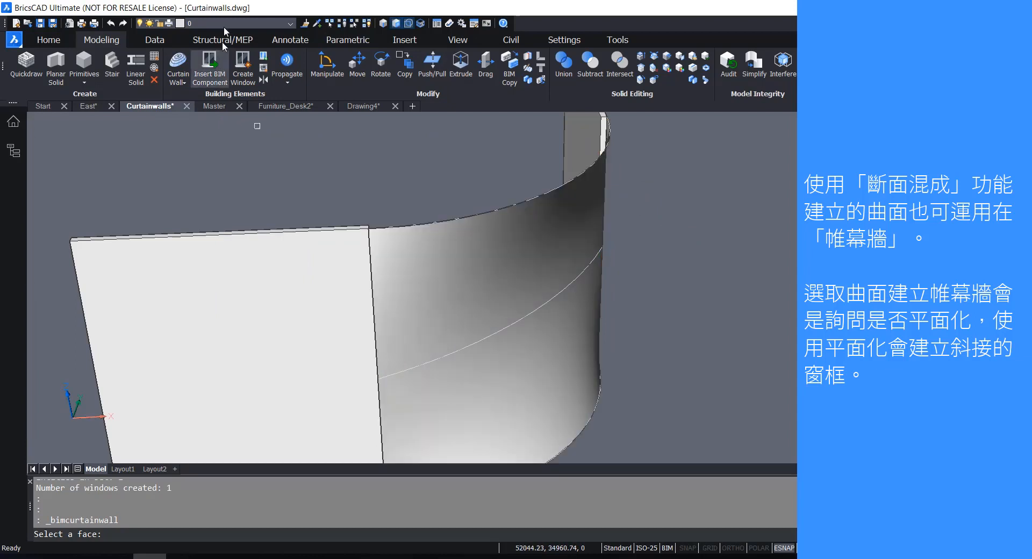
pyautogui.press('Escape')
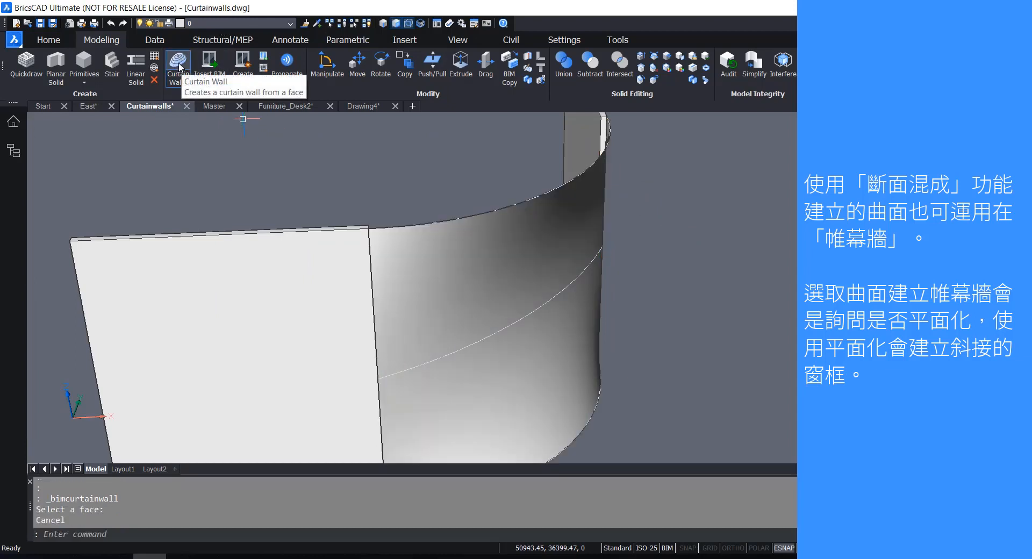
# Step: Start a curtain wall on the curved surface between the two flat walls and set the U panel length to 1500
pyautogui.click(183, 70)
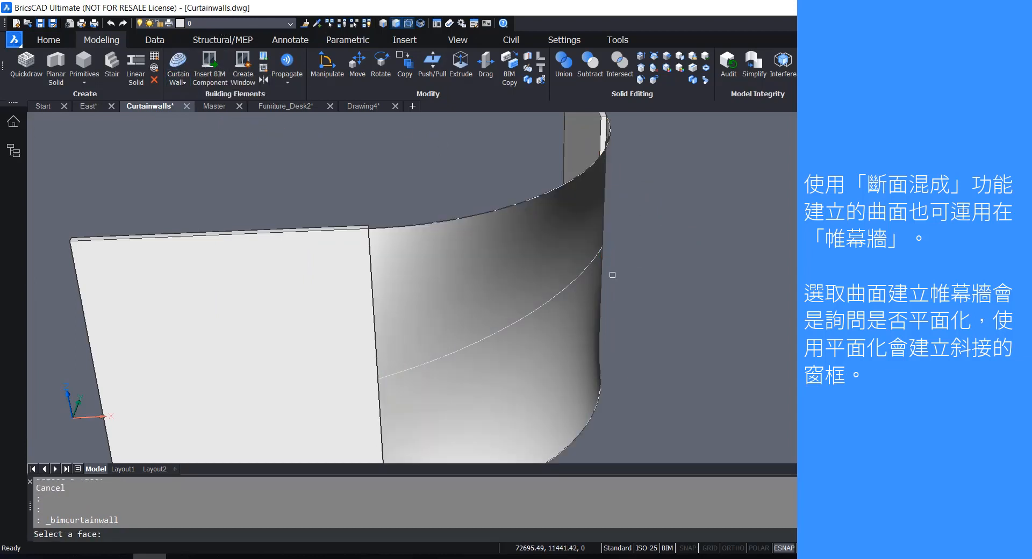
pyautogui.click(538, 283)
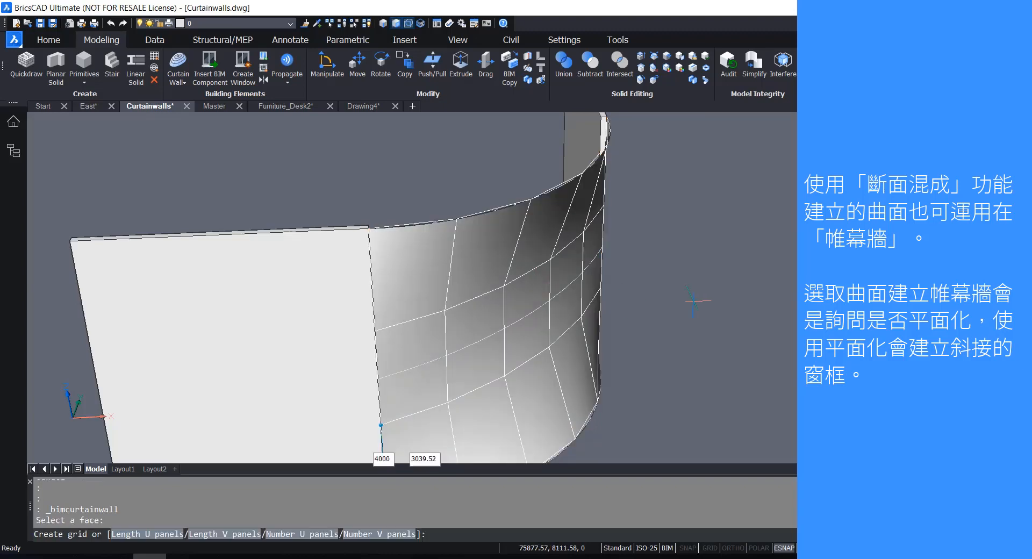
pyautogui.scroll(-2, 694, 254)
pyautogui.scroll(2, 696, 336)
pyautogui.keyDown('shift'); pyautogui.moveTo(693, 305); pyautogui.dragTo(680, 309, button='middle'); pyautogui.keyUp('shift')
pyautogui.scroll(-2, 703, 319)
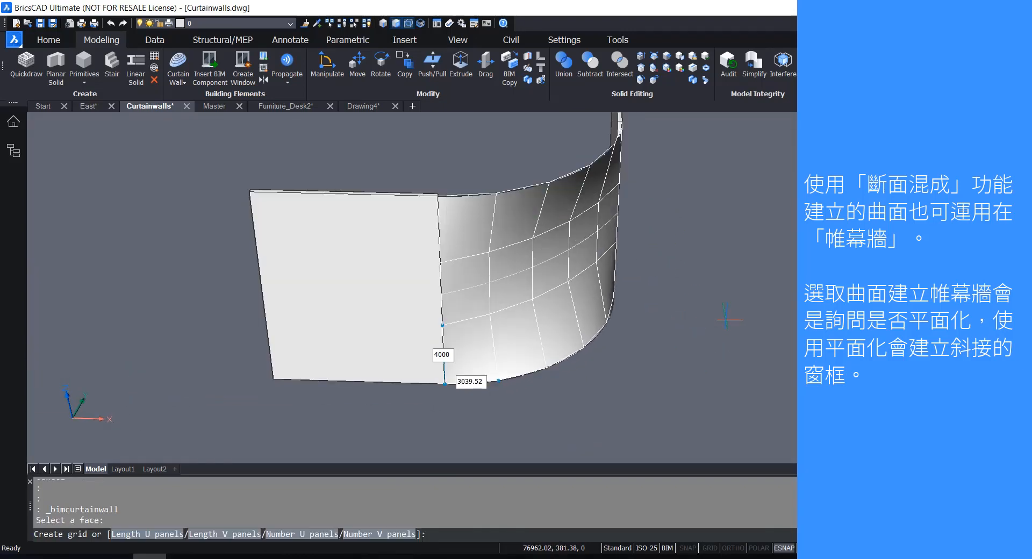
pyautogui.keyDown('shift'); pyautogui.moveTo(735, 332); pyautogui.dragTo(726, 315, button='middle'); pyautogui.keyUp('shift')
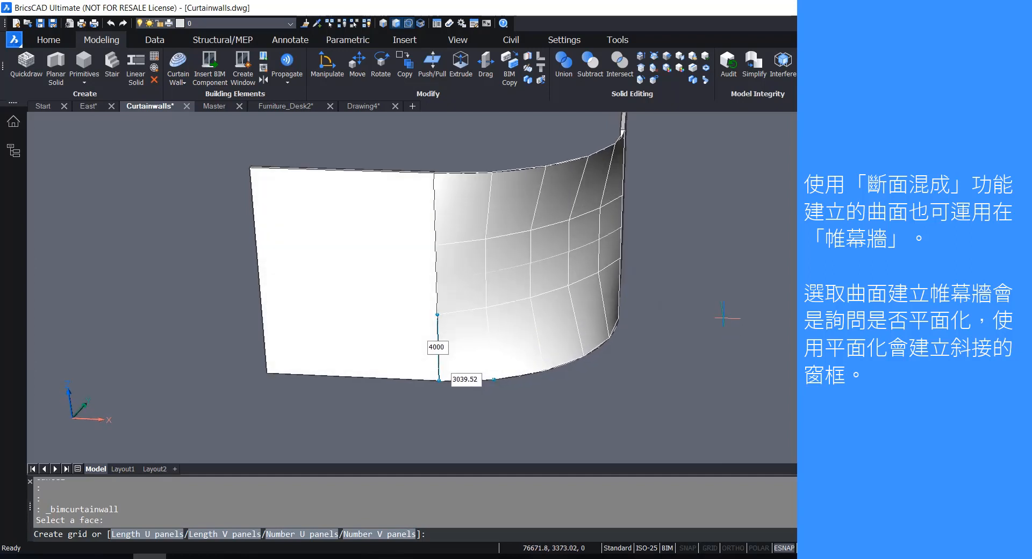
pyautogui.write('lu')
pyautogui.press('Return')
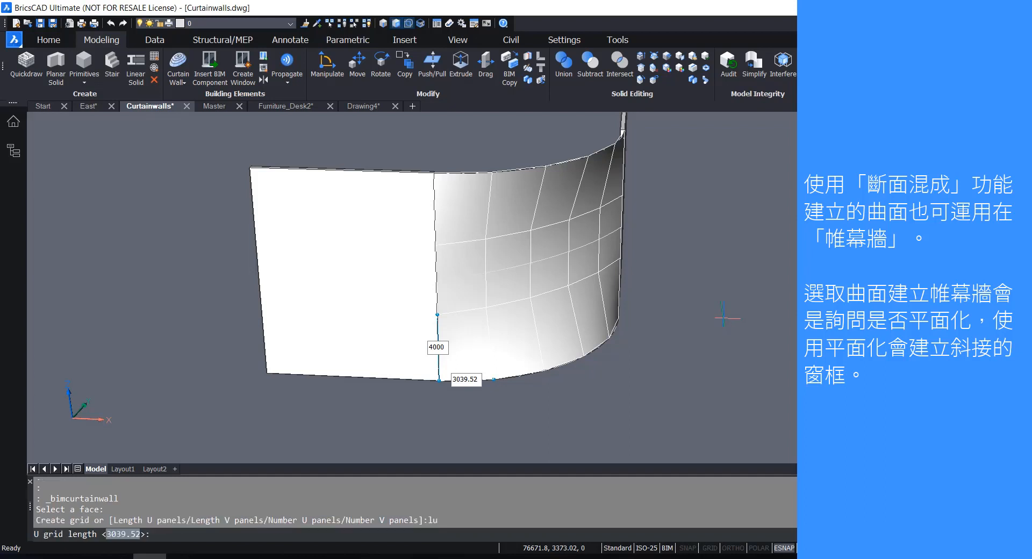
pyautogui.write('1500')
pyautogui.press('Return')
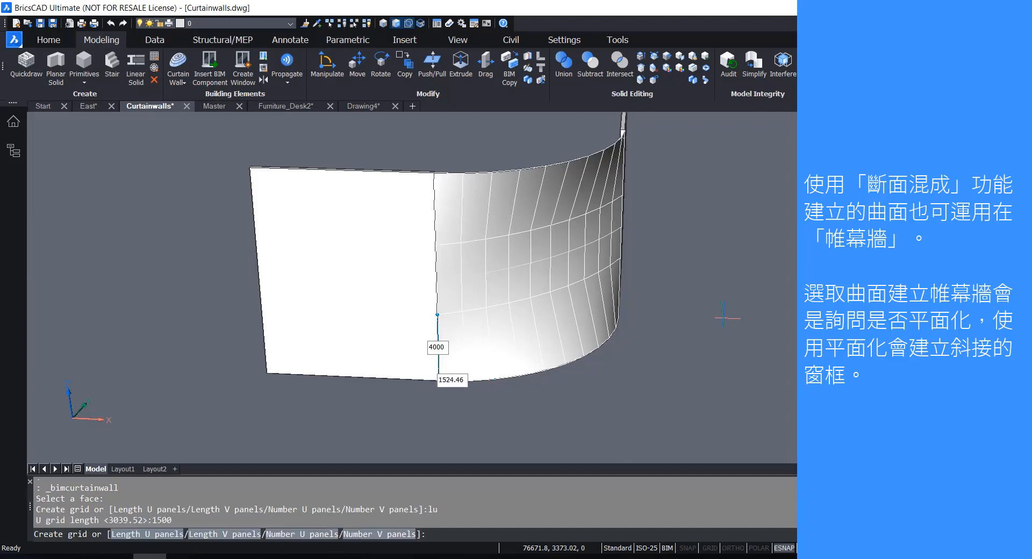
# Step: Set the V panel length of the curved curtain wall grid to 1500
pyautogui.write('lv')
pyautogui.press('Return')
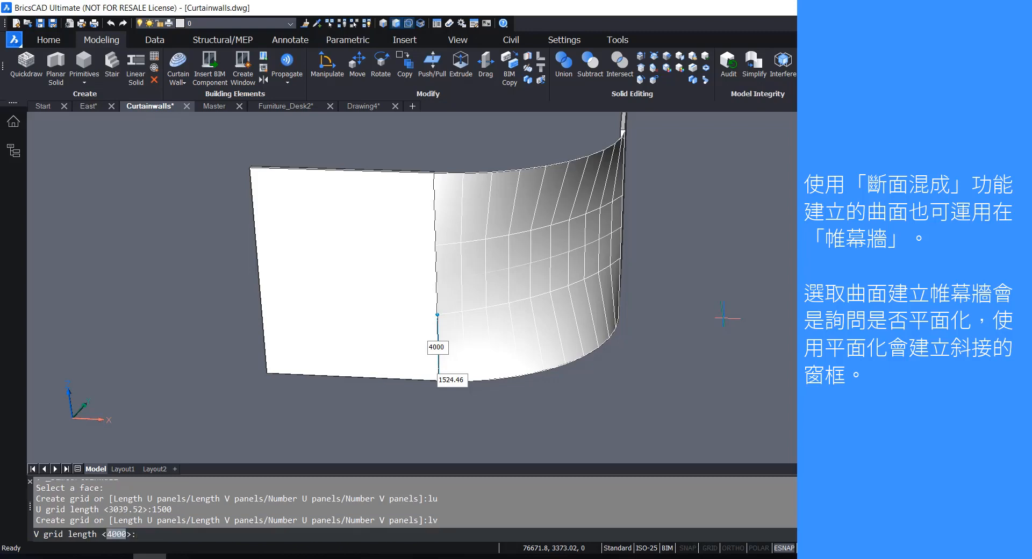
pyautogui.write('1500')
pyautogui.press('Return')
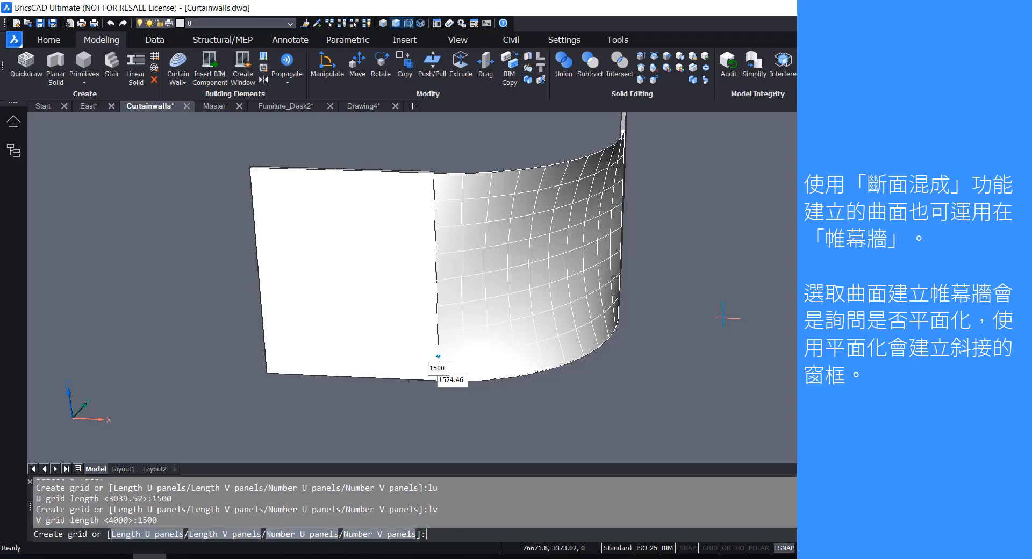
pyautogui.keyDown('shift'); pyautogui.moveTo(723, 318); pyautogui.dragTo(638, 295, button='middle'); pyautogui.keyUp('shift')
pyautogui.scroll(-2, 732, 272)
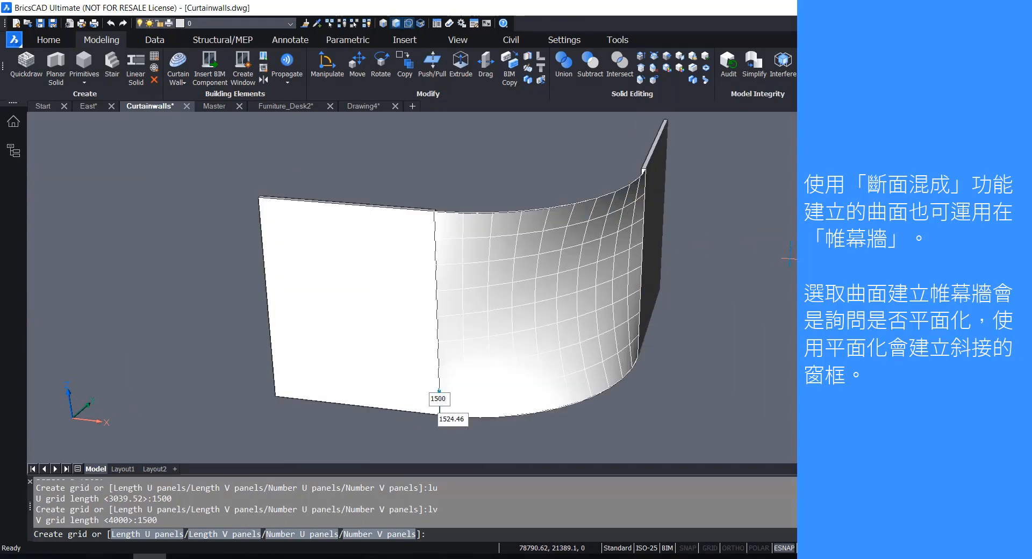
# Step: Accept the curtain wall grid and decline to planarize its panels
pyautogui.press('Return')
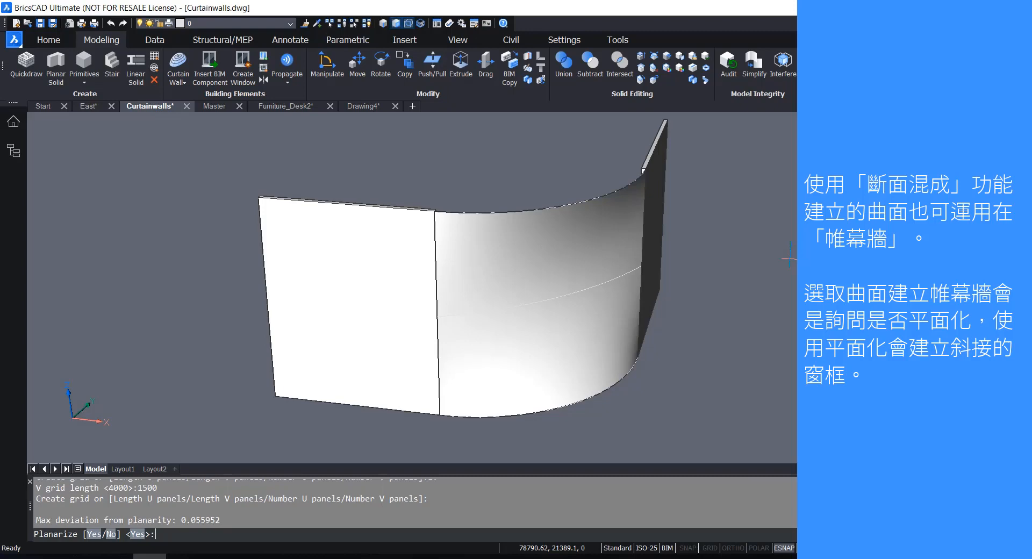
pyautogui.write('n')
pyautogui.press('Return')
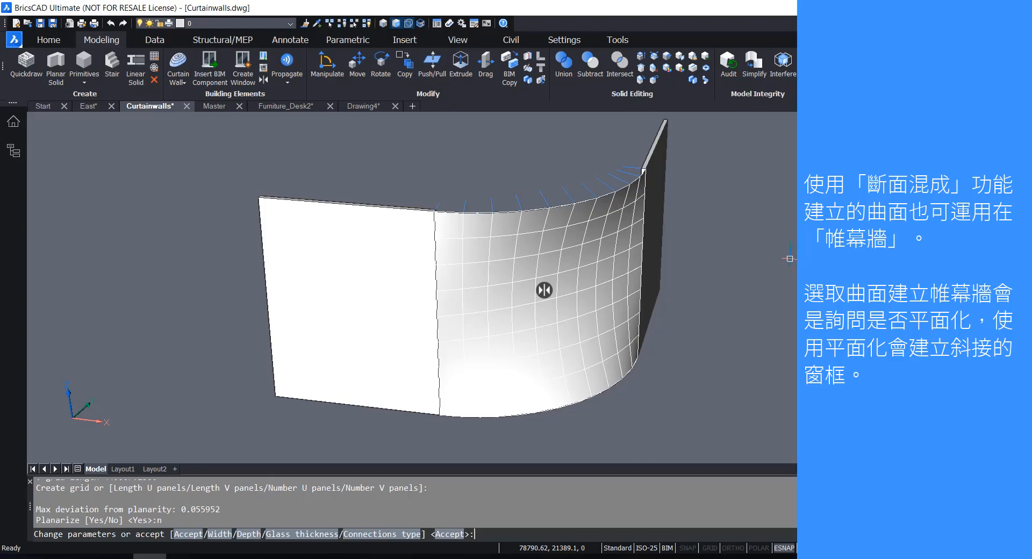
# Step: Set the connections type to Smooth and create the curved curtain wall with the remaining default parameters
pyautogui.write('c')
pyautogui.press('Return')
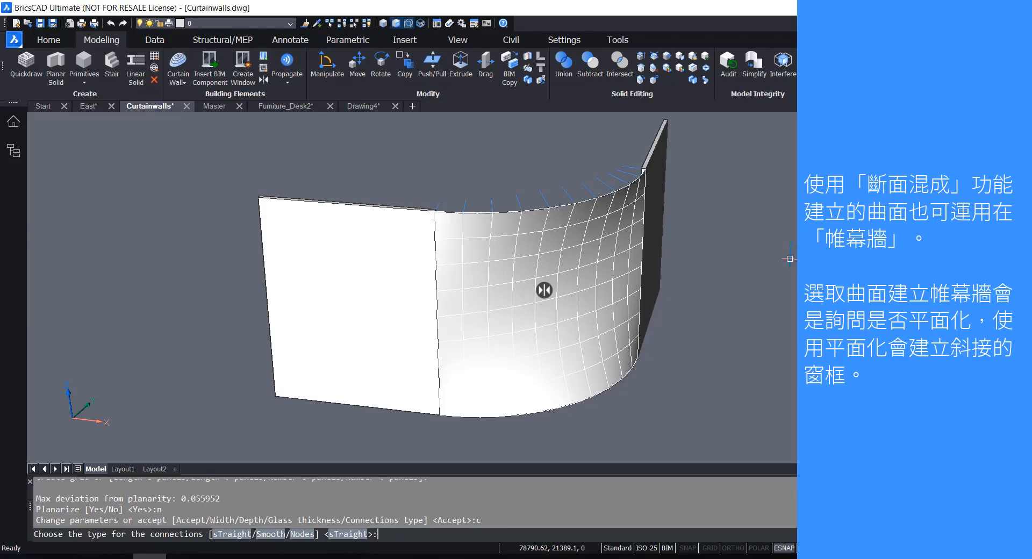
pyautogui.write('s')
pyautogui.press('Return')
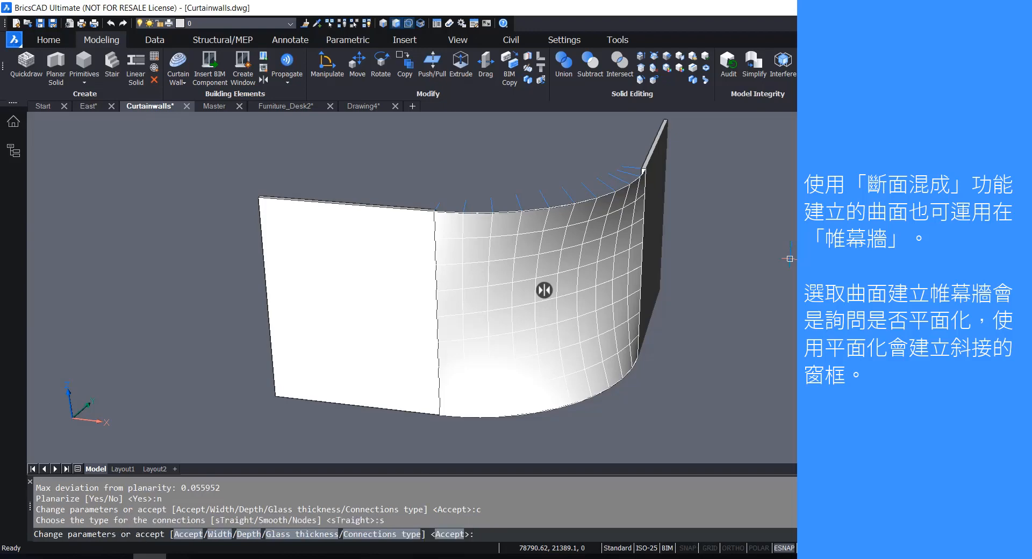
pyautogui.press('Return')
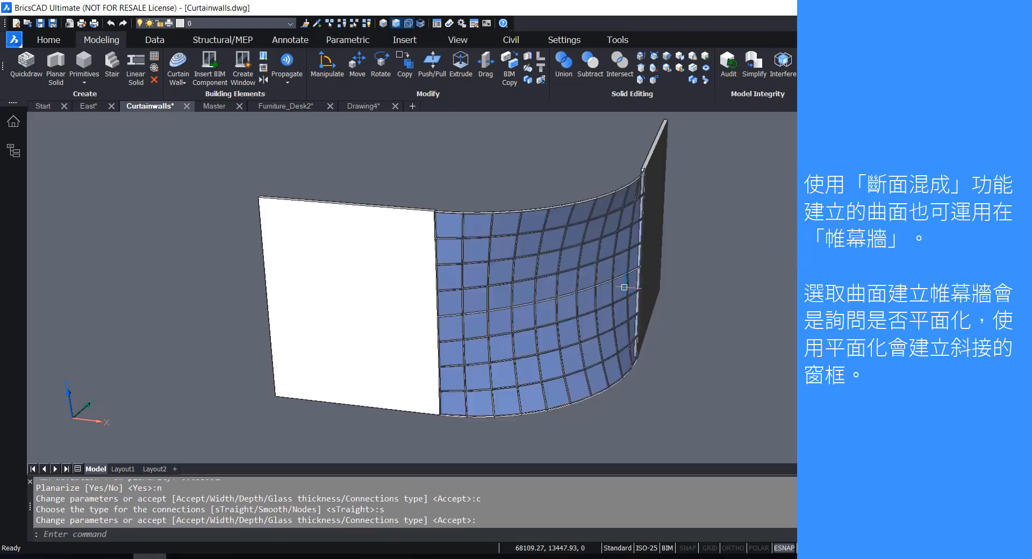
# Step: Examine the frame joints of the curved curtain wall and of the irregular-grid window up close
pyautogui.scroll(10, 543, 253)
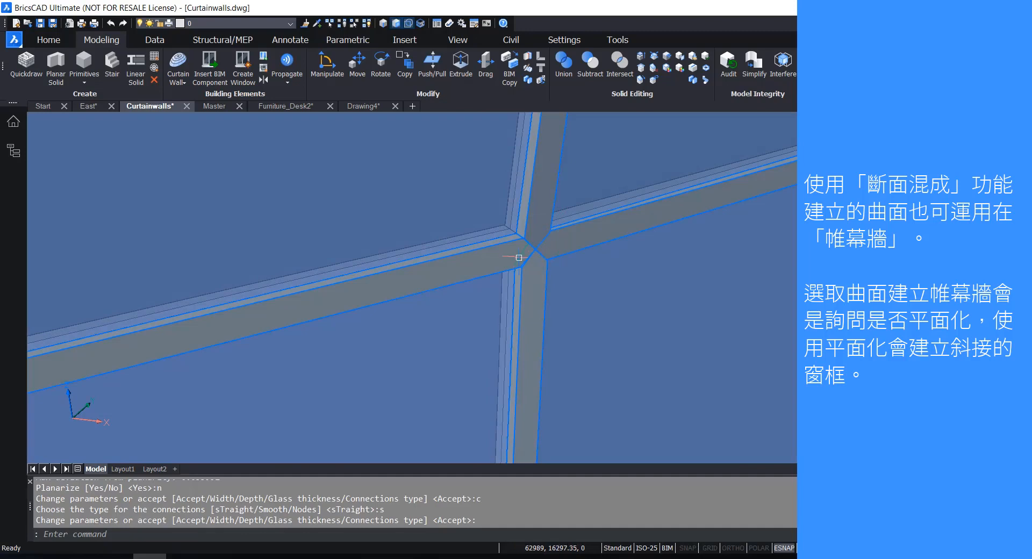
pyautogui.scroll(3, 519, 254)
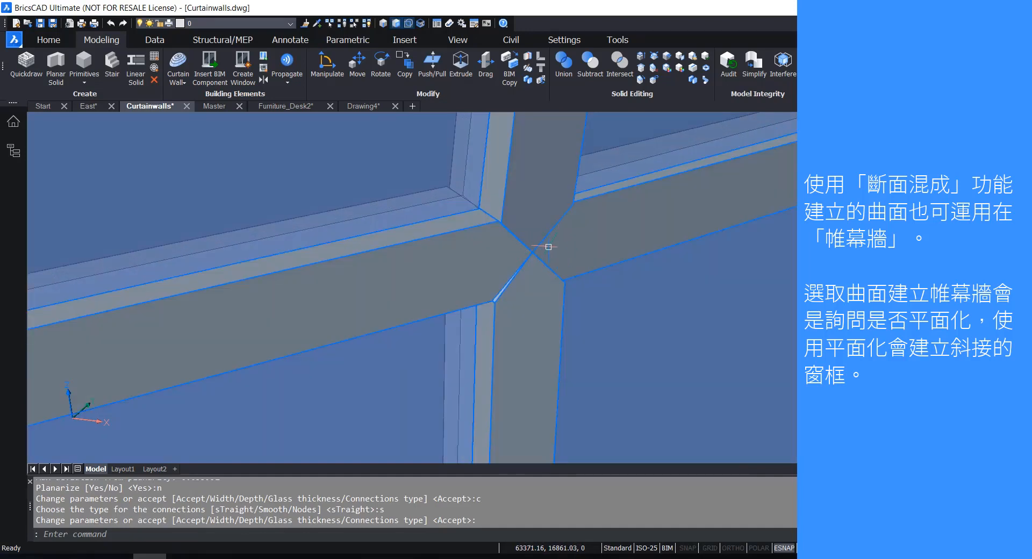
pyautogui.scroll(2, 524, 256)
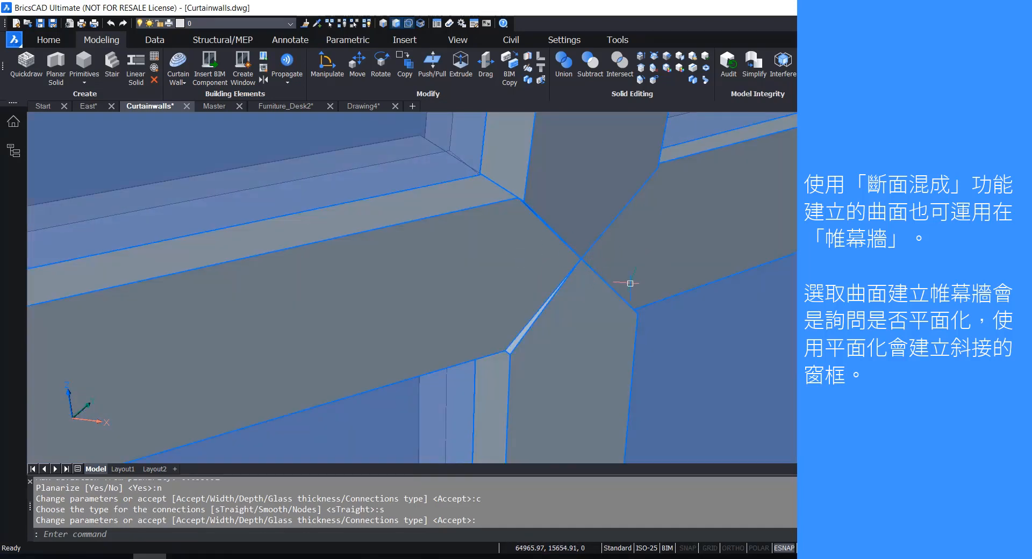
pyautogui.scroll(-5, 657, 248)
pyautogui.scroll(-8, 792, 249)
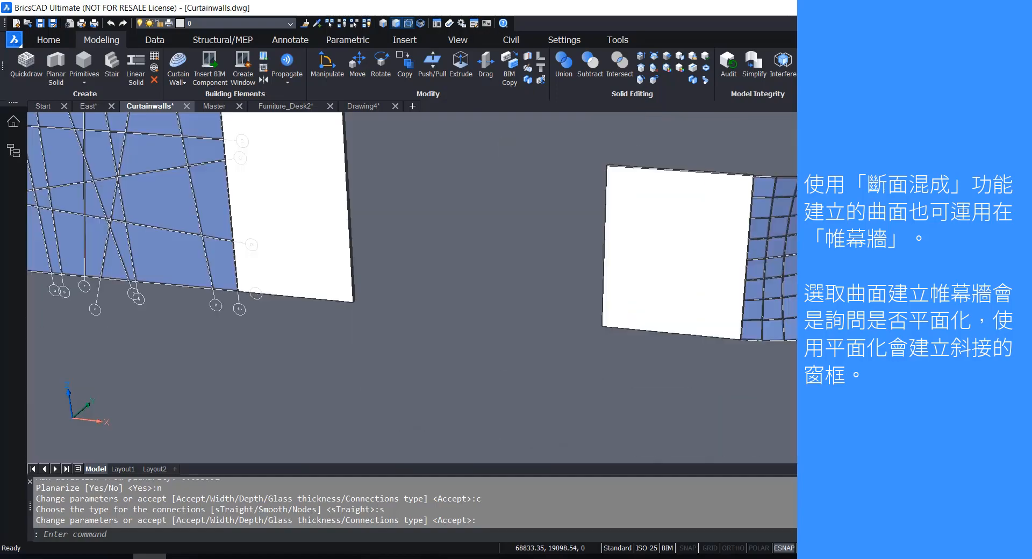
pyautogui.scroll(6, 376, 197)
pyautogui.scroll(6, 470, 139)
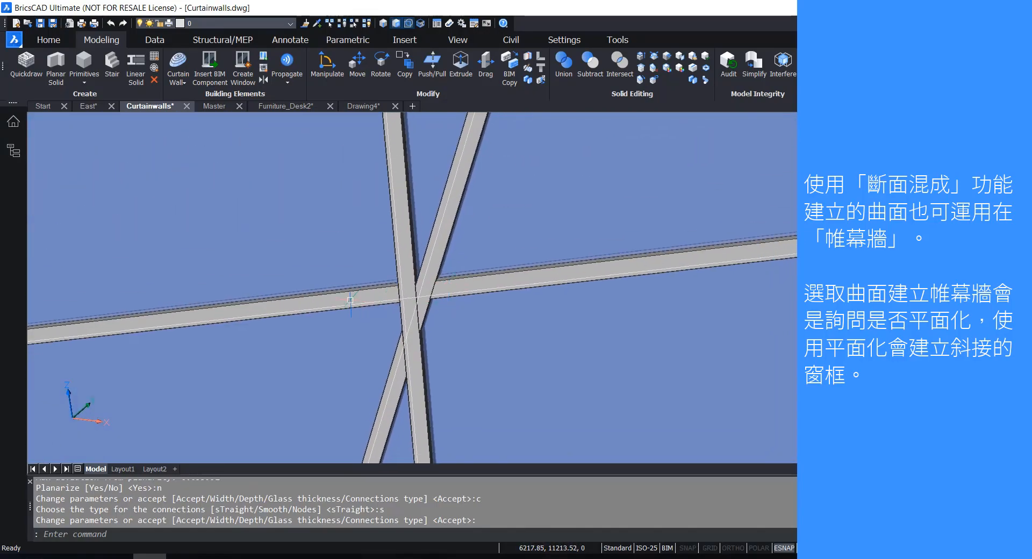
pyautogui.scroll(-6, 409, 296)
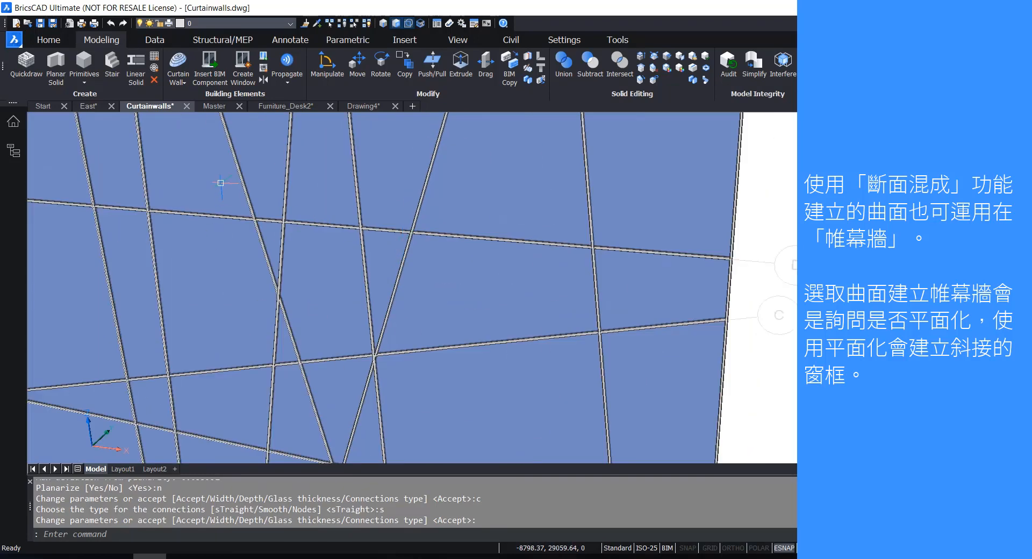
# Step: Compare the frame joints of the ground-floor glazing in the East drawing with the curved curtain wall's joints in the Curtainwalls drawing
pyautogui.click(88, 106)
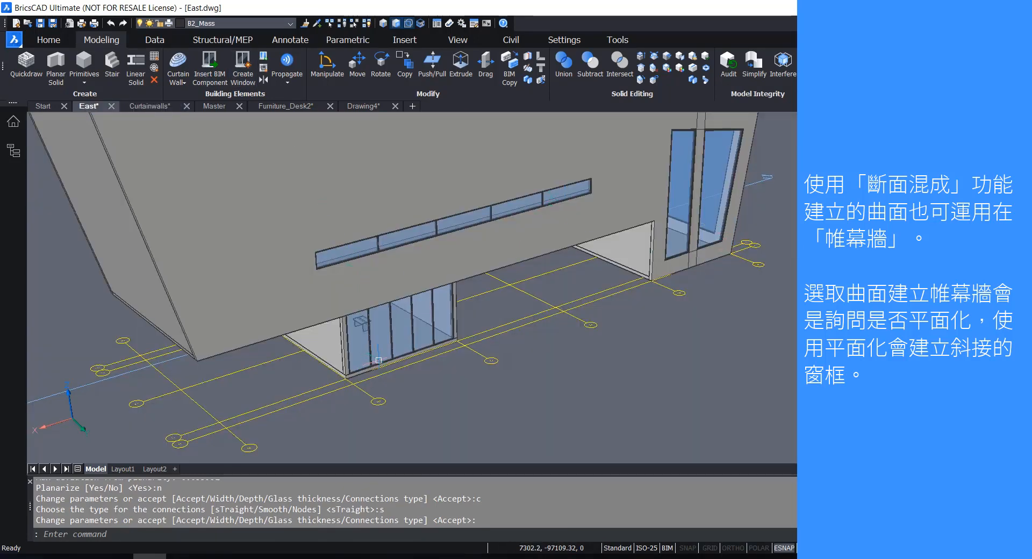
pyautogui.scroll(10, 360, 362)
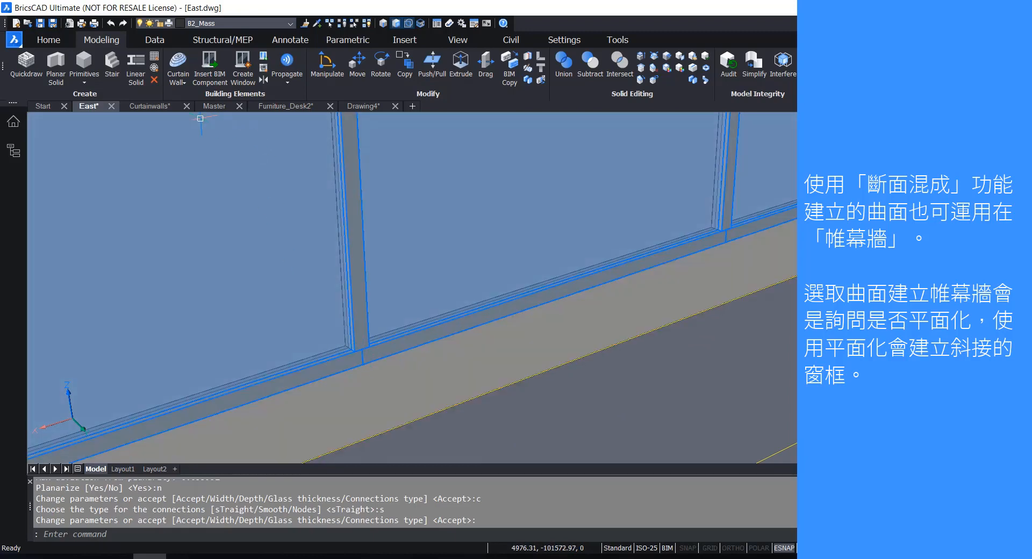
pyautogui.click(149, 106)
pyautogui.scroll(-10, 301, 282)
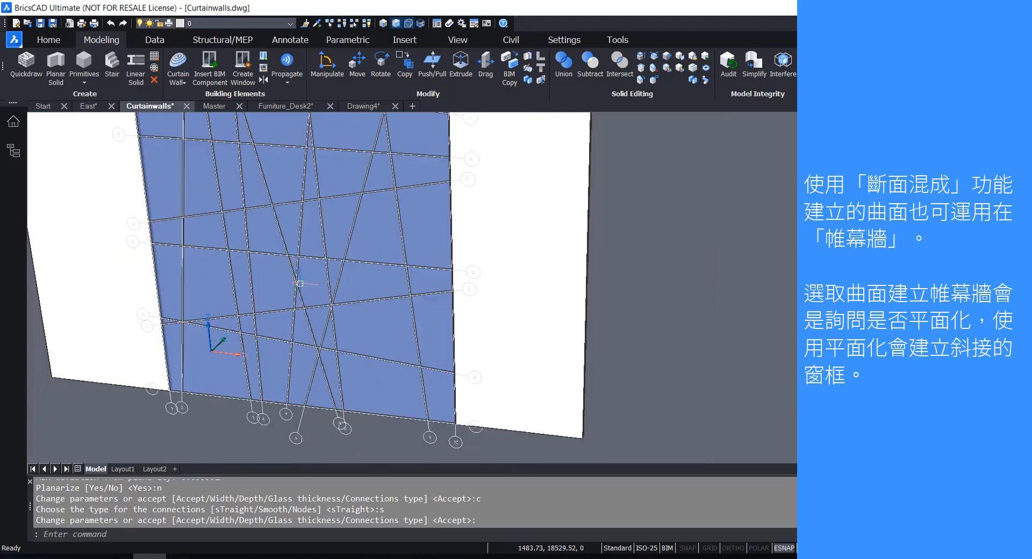
pyautogui.scroll(12, 592, 328)
pyautogui.scroll(5, 538, 237)
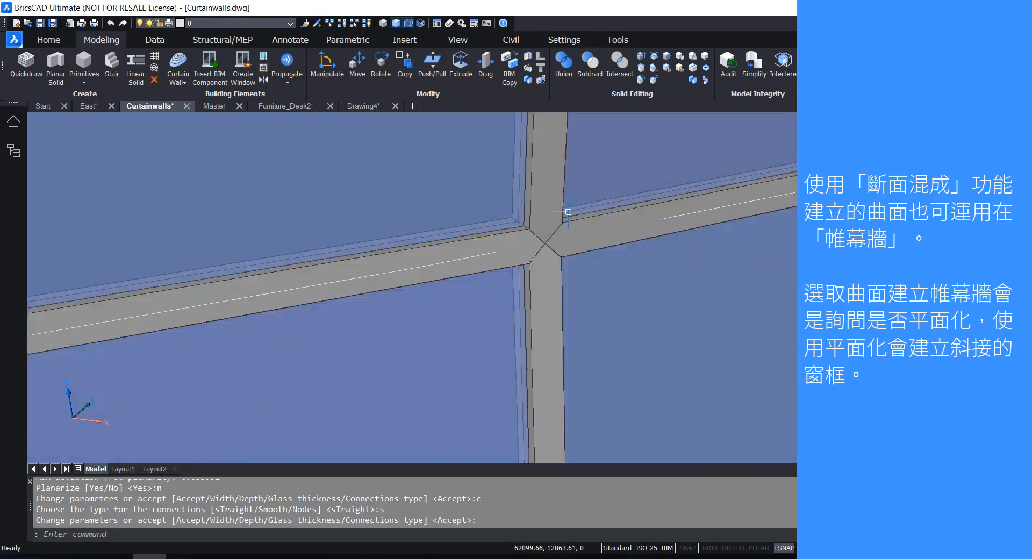
# Step: Examine the frame joints along the lower edge of the curved curtain wall
pyautogui.scroll(-8, 539, 294)
pyautogui.scroll(-5, 540, 295)
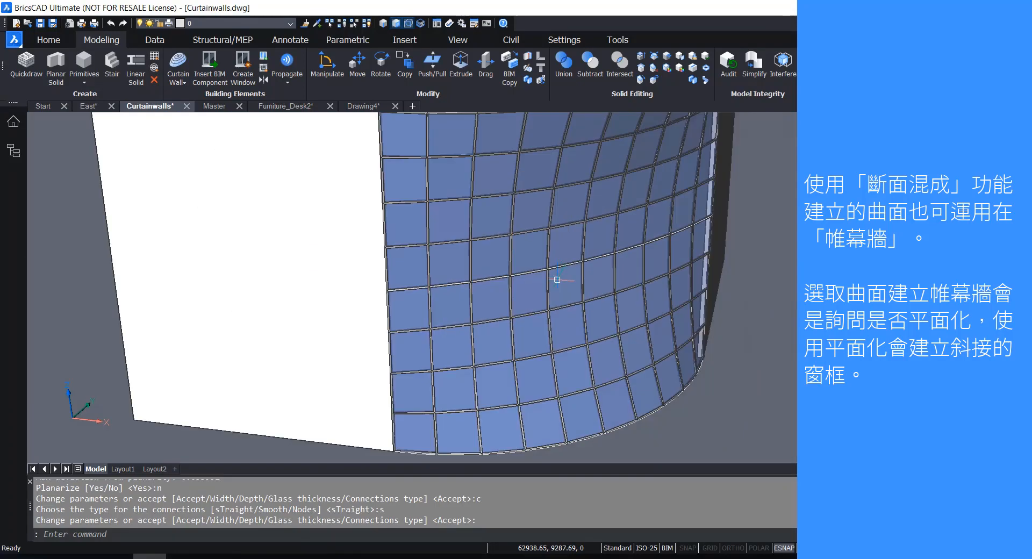
pyautogui.scroll(12, 555, 408)
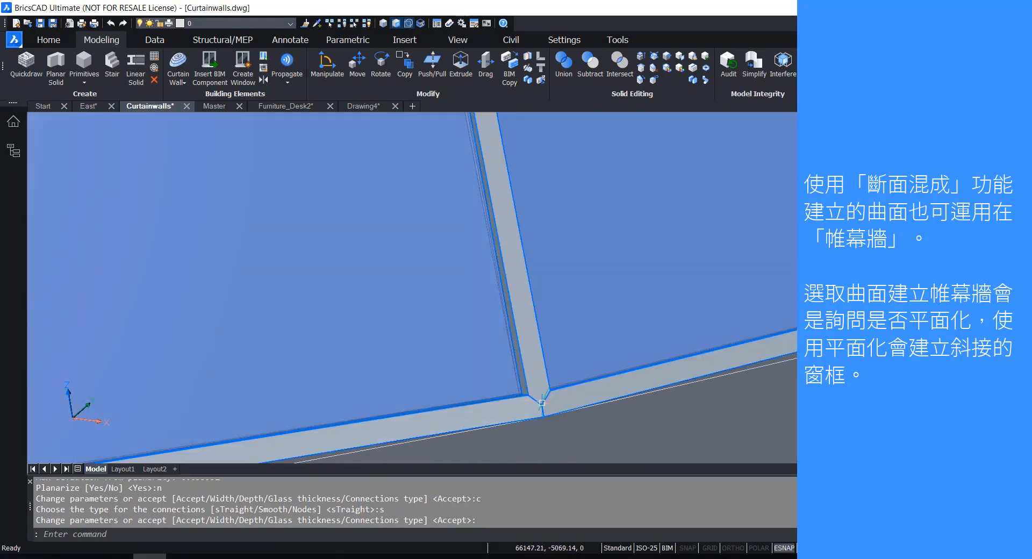
pyautogui.scroll(-10, 559, 409)
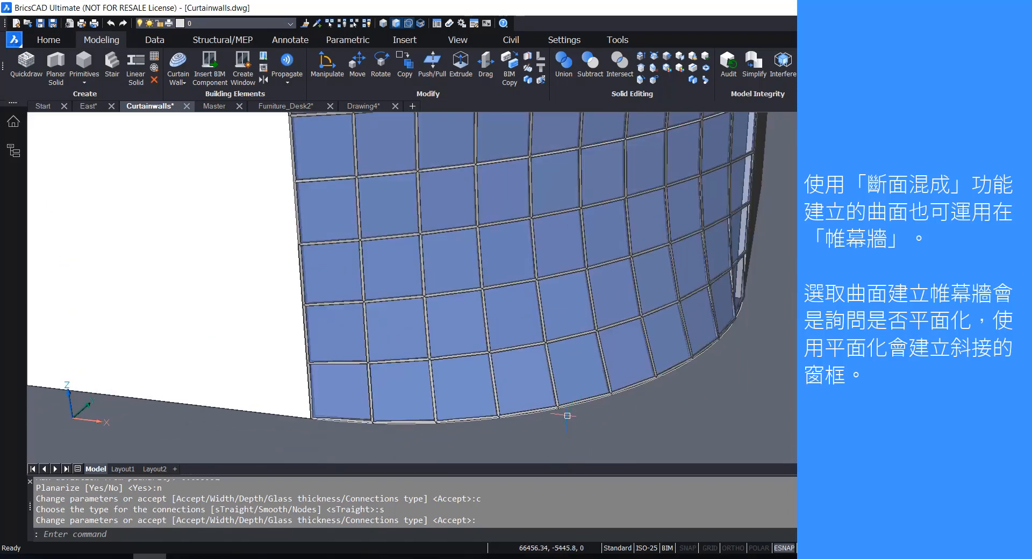
pyautogui.scroll(-5, 564, 415)
pyautogui.scroll(6, 681, 381)
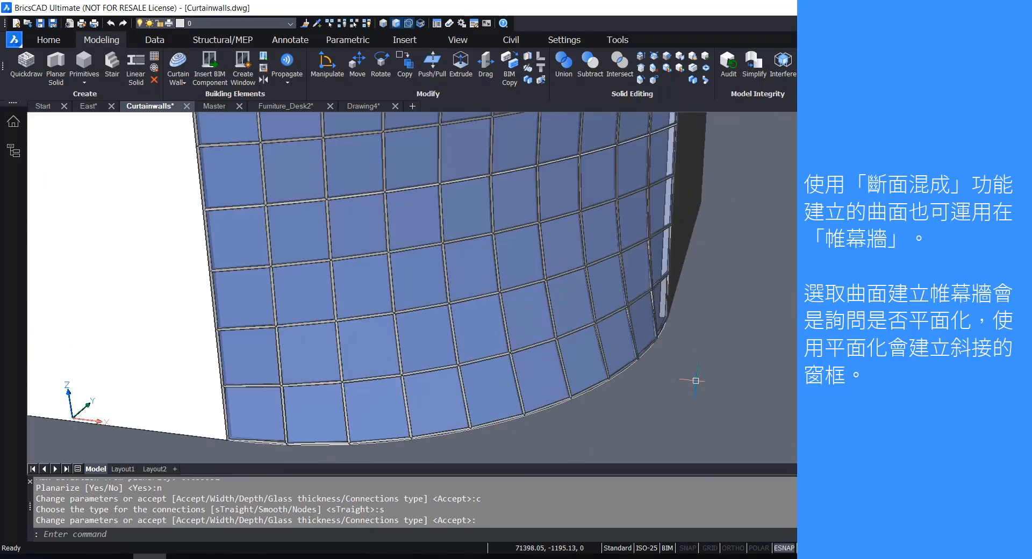